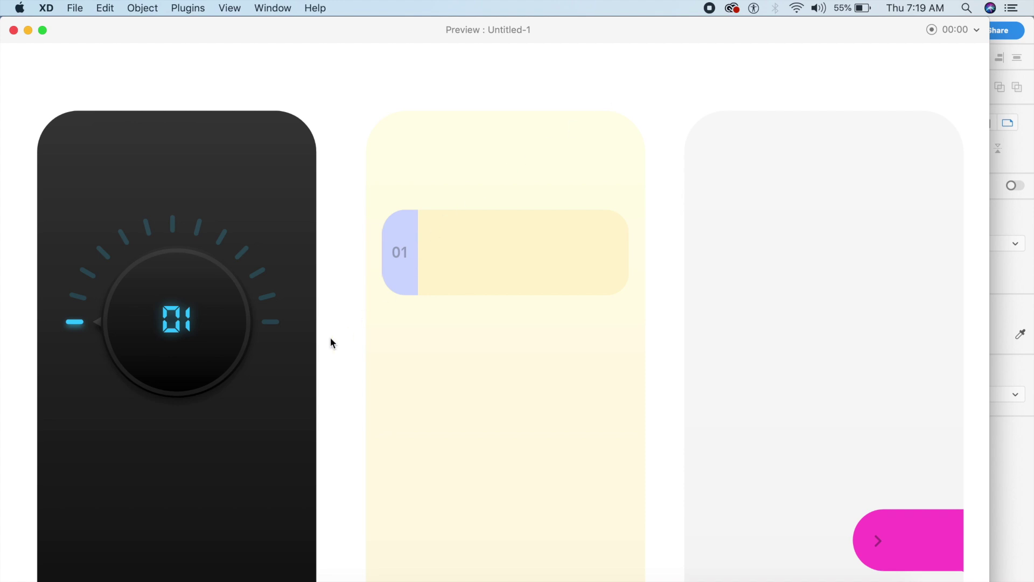
# Try out the rotary dial, the yellow card's slider and the pink arrow button in the prototype preview.
pyautogui.moveTo(235, 347); pyautogui.dragTo(123, 337)
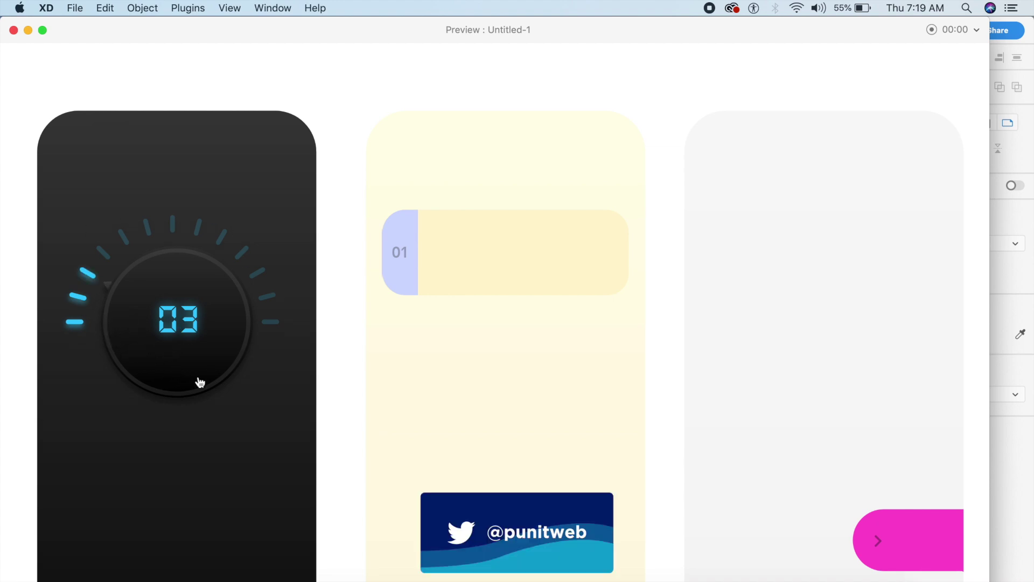
pyautogui.moveTo(143, 365); pyautogui.dragTo(129, 354)
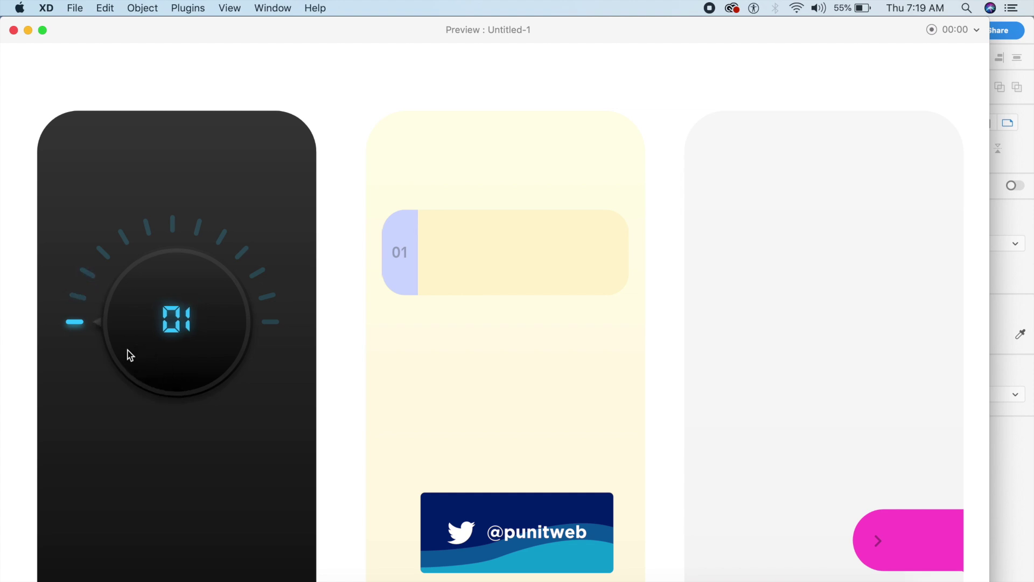
pyautogui.moveTo(401, 273); pyautogui.dragTo(699, 273)
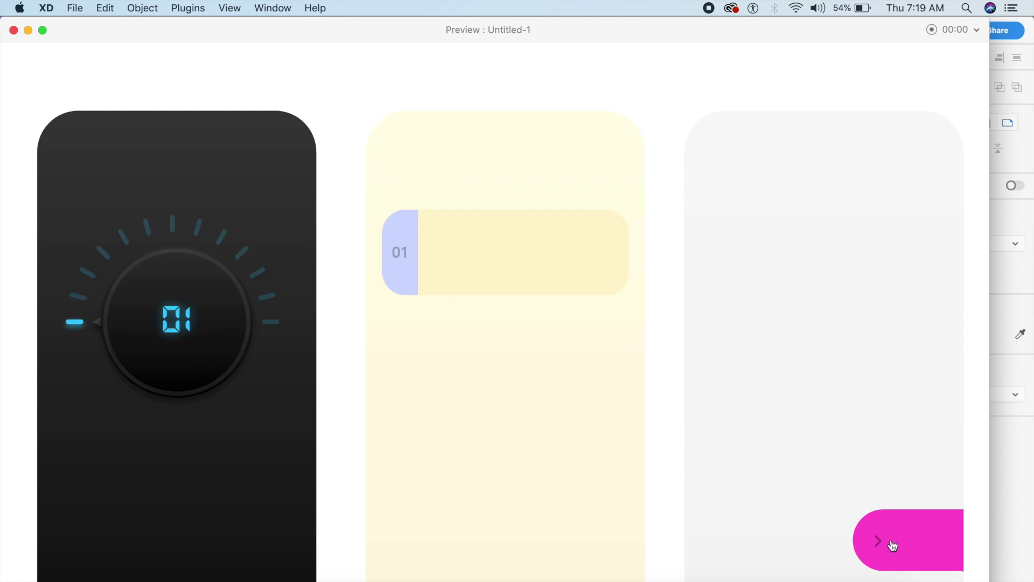
pyautogui.click(874, 544)
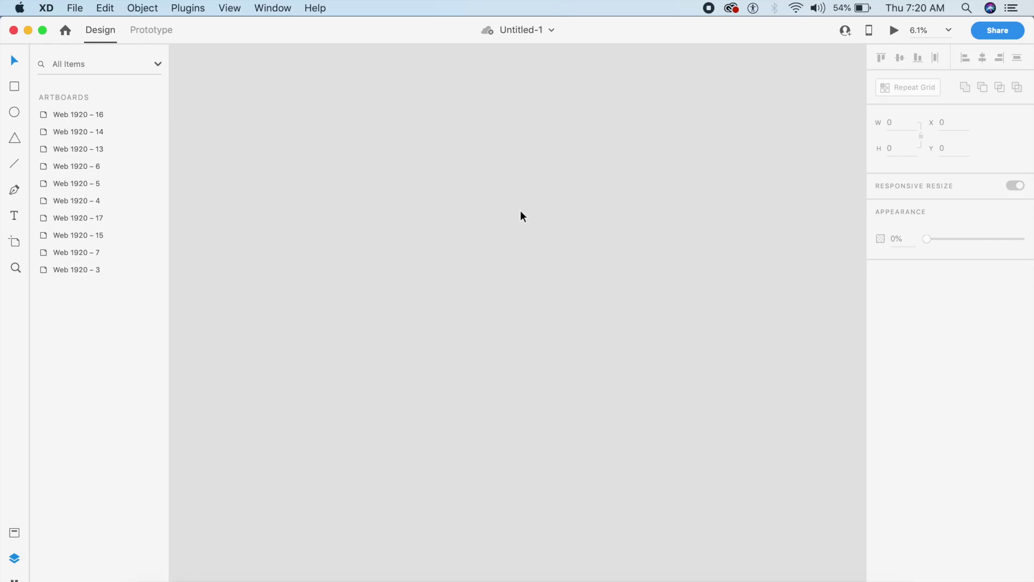
# Create a new square artboard of about 1630 × 1630 in the empty canvas area.
pyautogui.press('a')
pyautogui.moveTo(350, 171); pyautogui.dragTo(455, 265)
pyautogui.press('Escape')
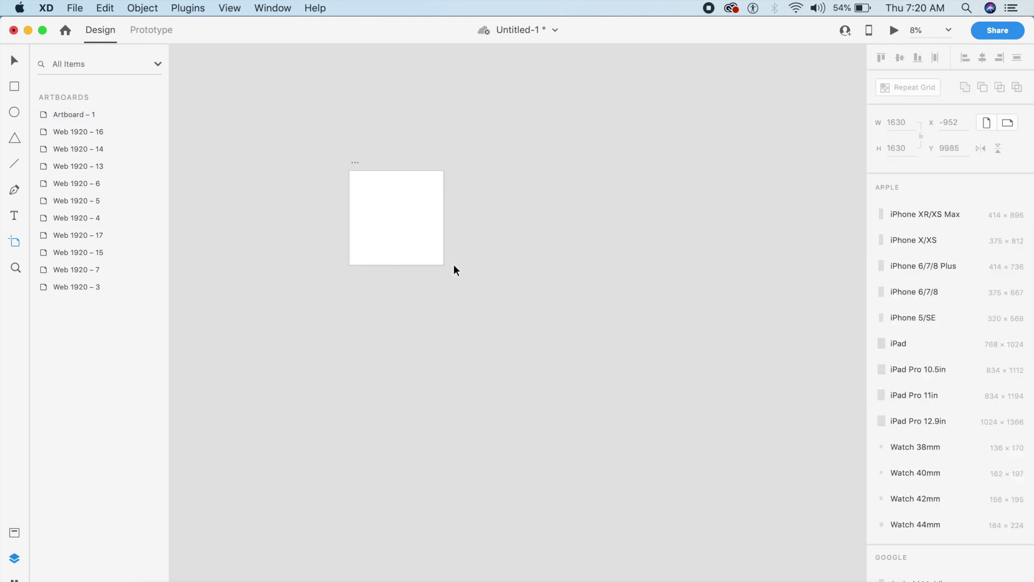
pyautogui.press('v')
# Draw a tall grey rectangle with rounded corners in the middle of the artboard, extending past its lower edge.
pyautogui.scroll(5, 455, 265)
pyautogui.scroll(3, 455, 266)
pyautogui.scroll(3, 455, 270)
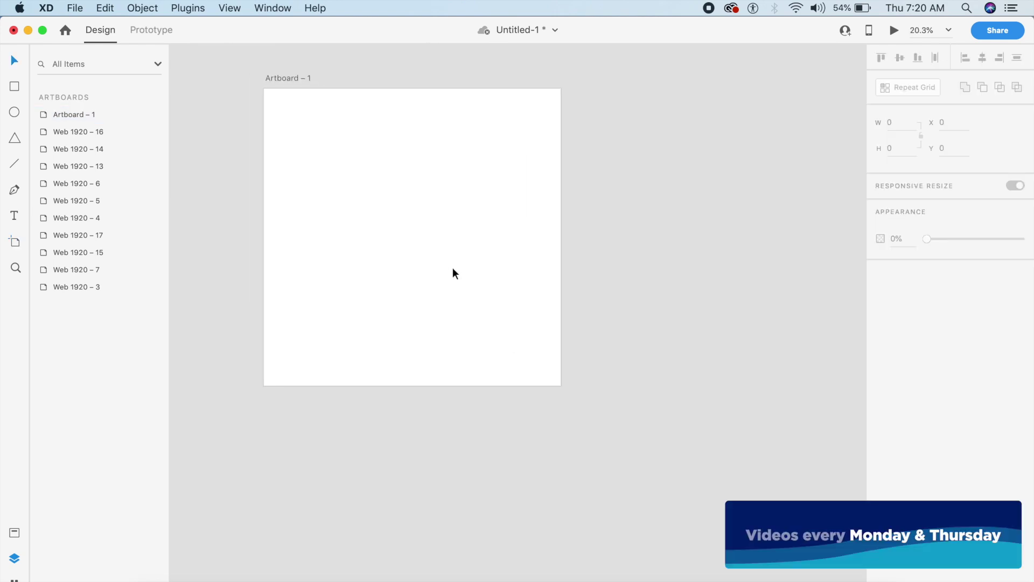
pyautogui.hscroll(-3, 427, 302)
pyautogui.press('r')
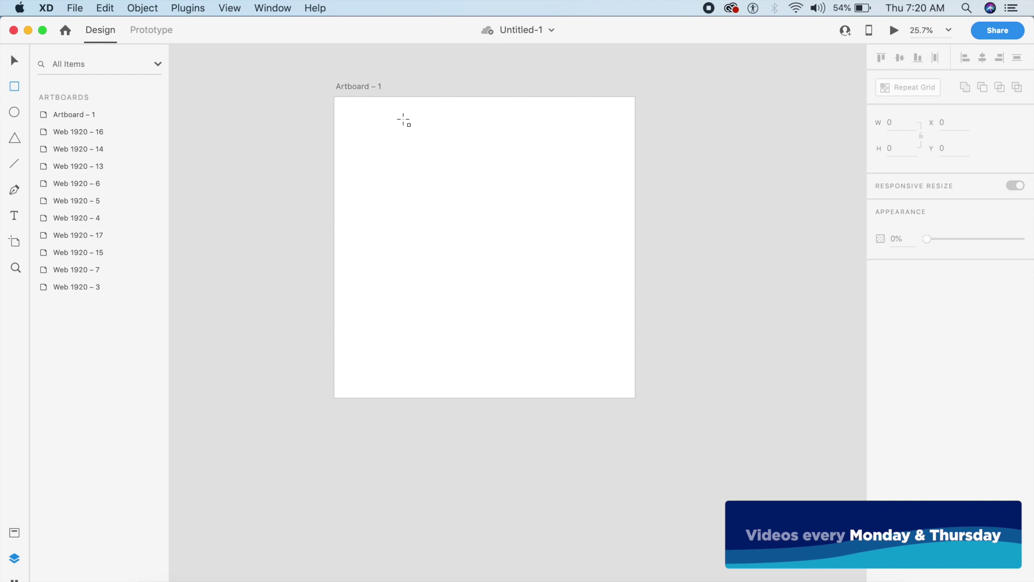
pyautogui.moveTo(400, 126); pyautogui.dragTo(558, 435)
pyautogui.press('Escape')
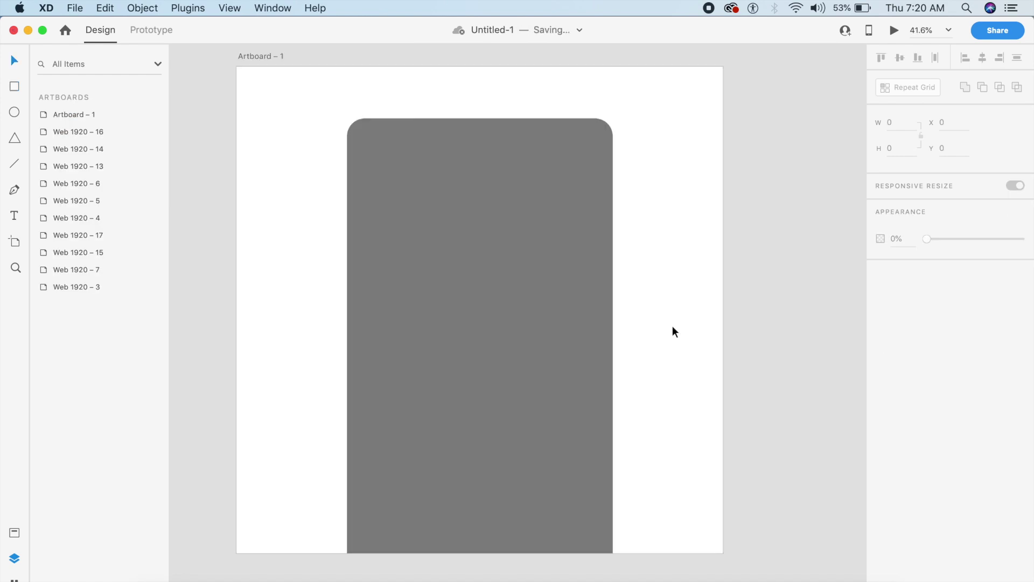
# Draw a circle about 522 × 522 and centre it horizontally over the grey rectangle.
pyautogui.press('e')
pyautogui.moveTo(409, 224); pyautogui.dragTo(554, 393)
pyautogui.press('v')
pyautogui.click(491, 318)
pyautogui.moveTo(492, 317); pyautogui.dragTo(496, 321)
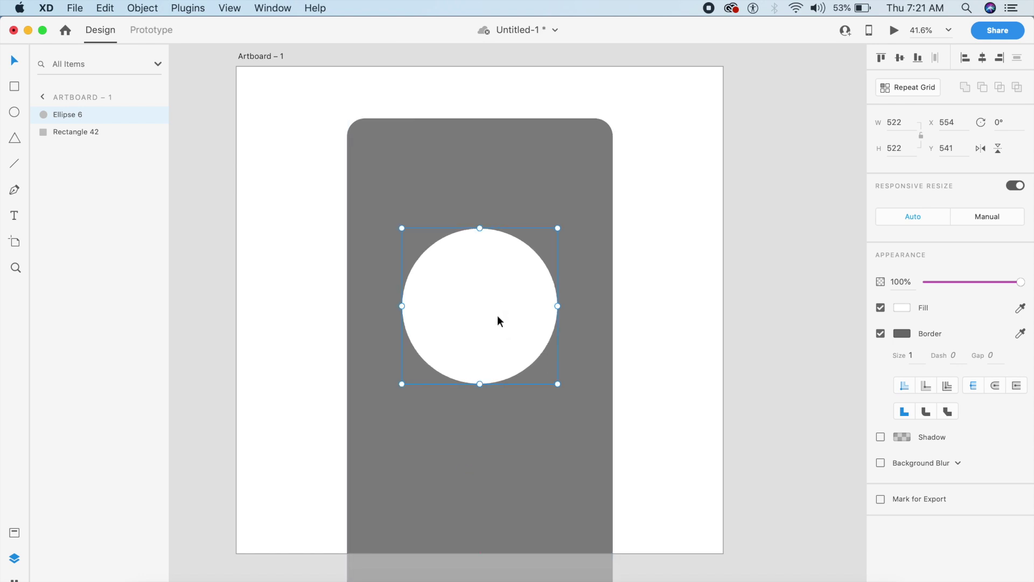
pyautogui.click(684, 314)
# Remove the circle's border and change its fill to a linear gradient with a #000000 lower stop.
pyautogui.click(530, 327)
pyautogui.click(881, 333)
pyautogui.click(901, 308)
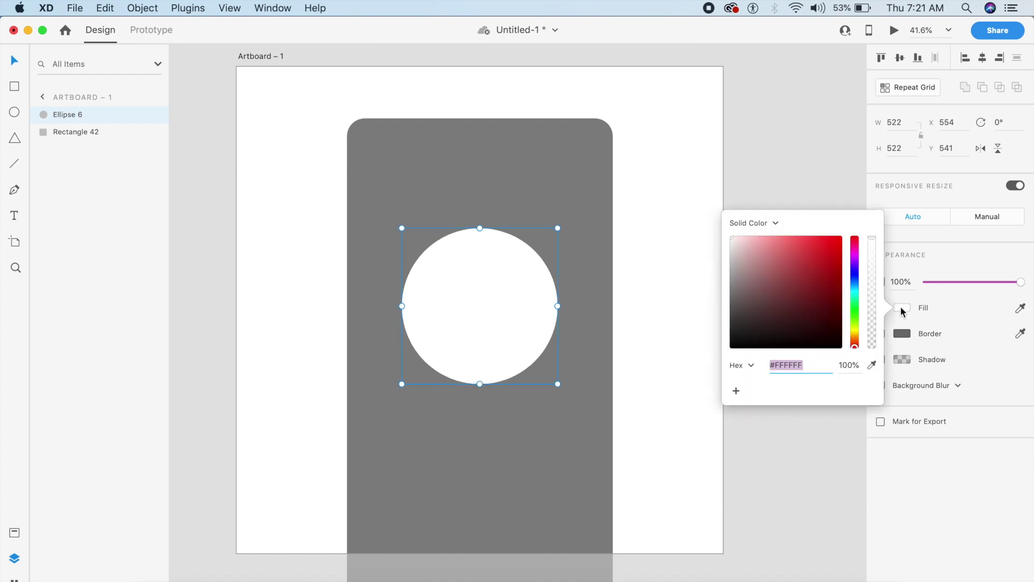
pyautogui.click(760, 223)
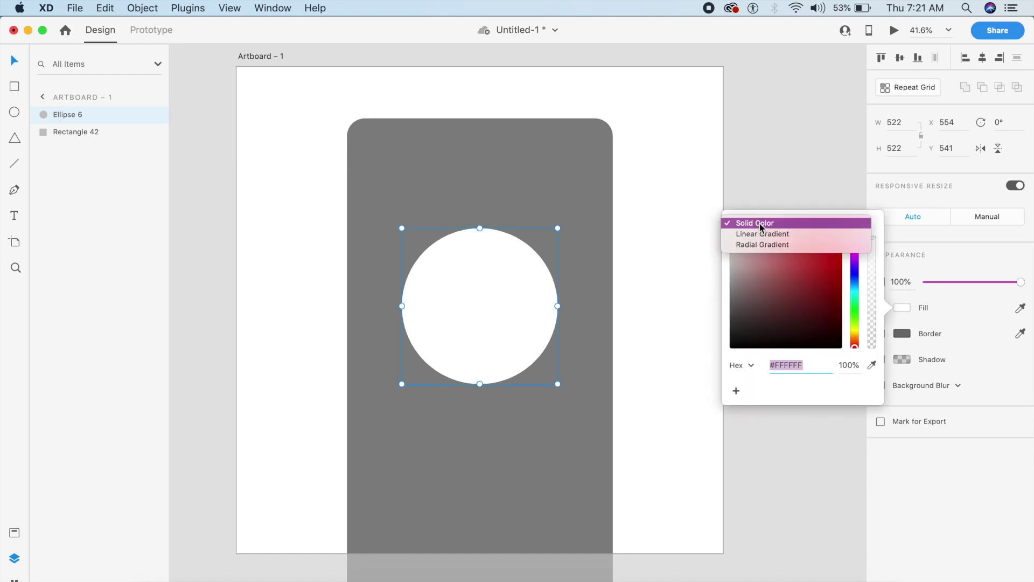
pyautogui.click(764, 234)
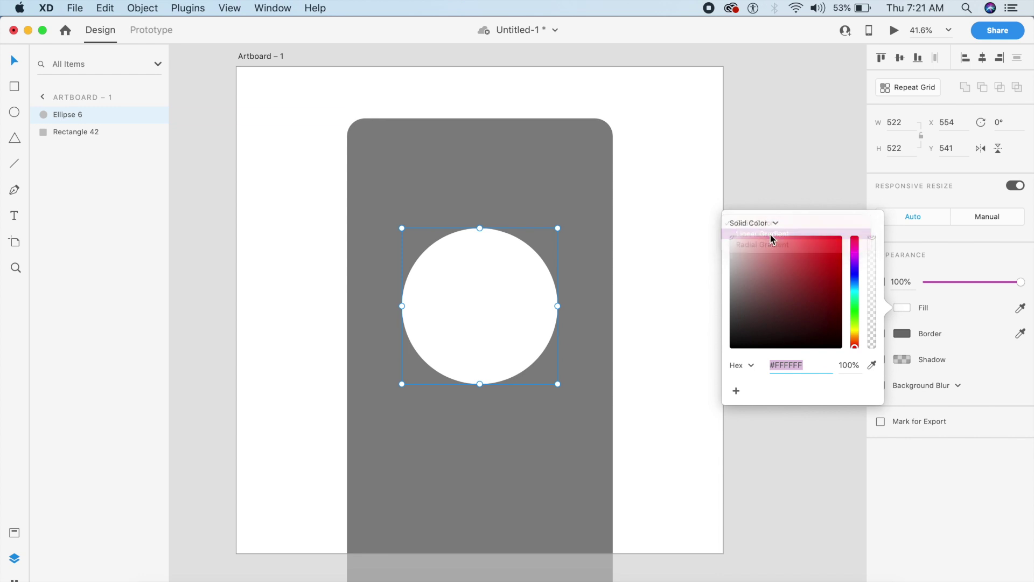
pyautogui.click(480, 384)
pyautogui.moveTo(754, 326); pyautogui.dragTo(707, 364)
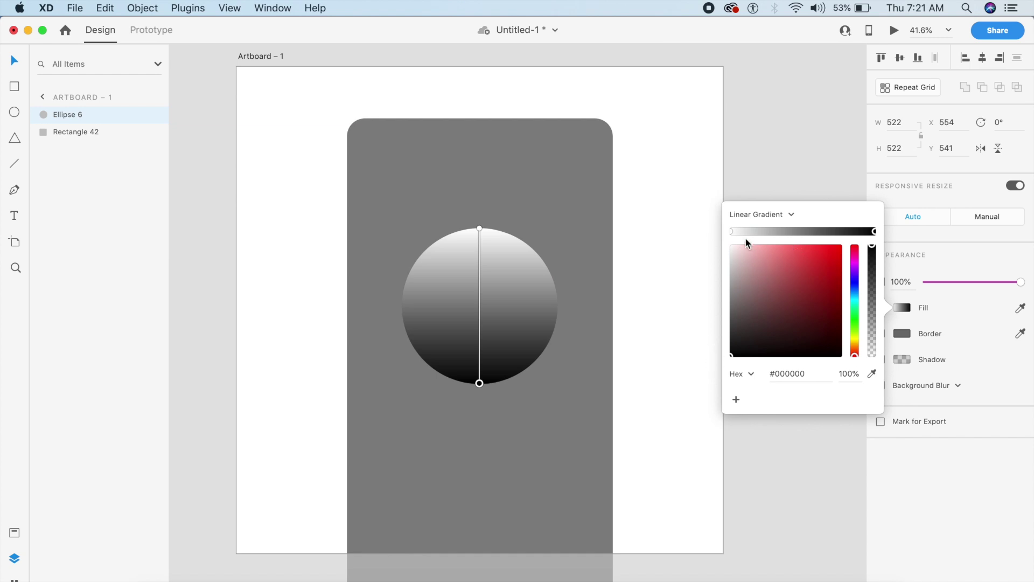
# Set the gradient's upper stop to #5F5F5F and extend its lower end beyond the circle's bottom edge.
pyautogui.click(731, 231)
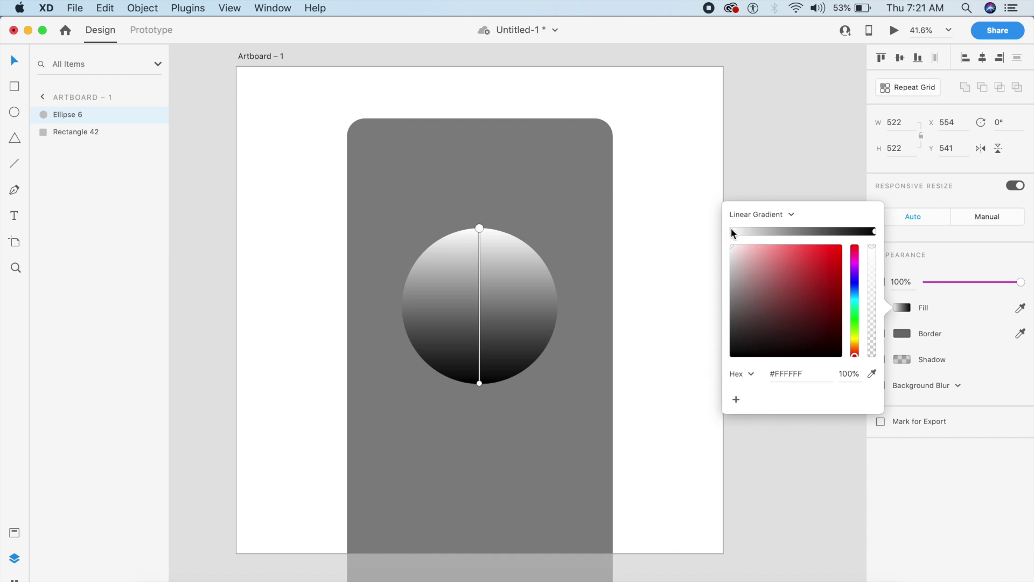
pyautogui.moveTo(733, 311); pyautogui.dragTo(725, 318)
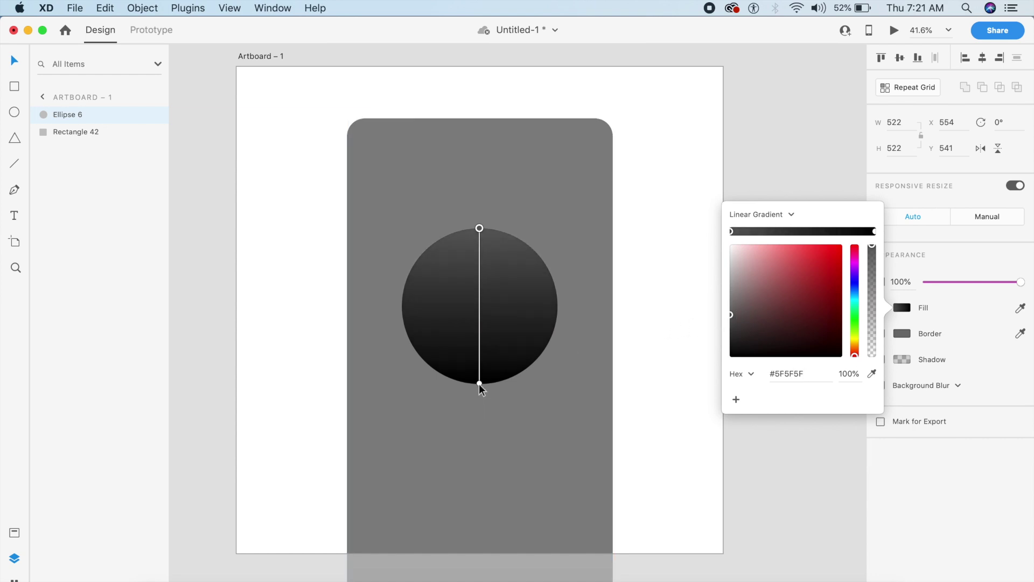
pyautogui.moveTo(480, 383); pyautogui.dragTo(480, 430)
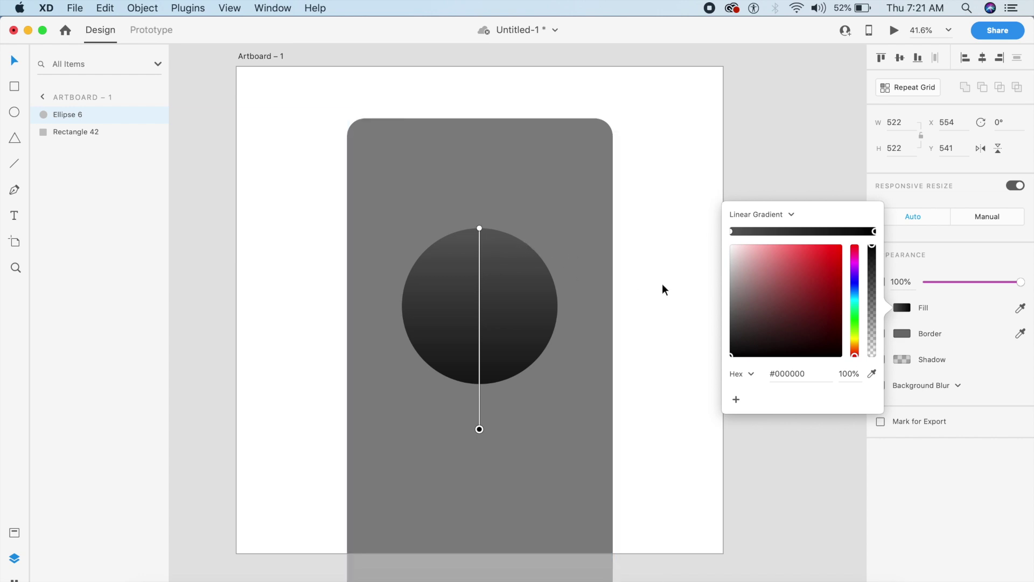
pyautogui.click(680, 289)
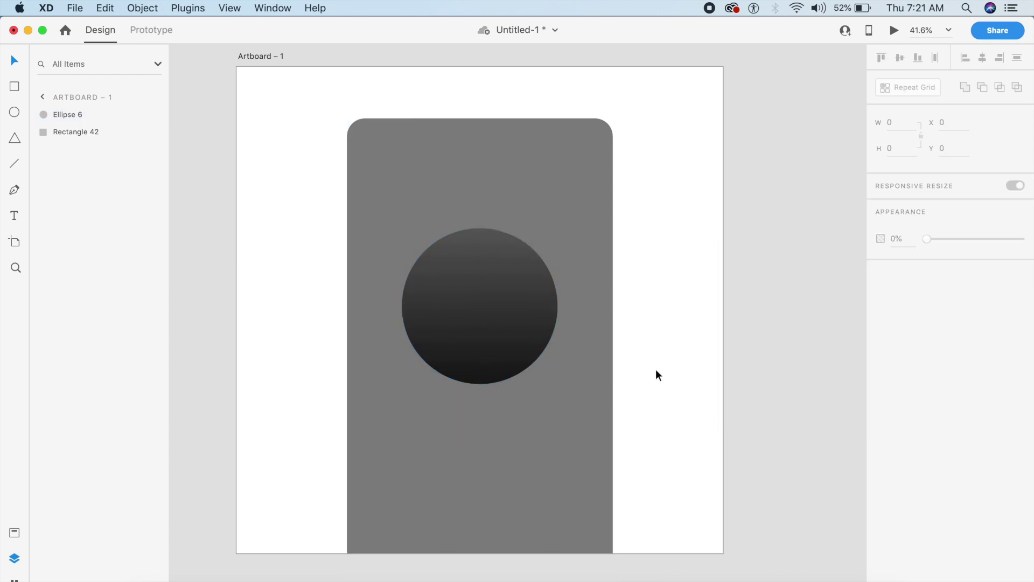
# Duplicate the gradient circle to its right and give the copy a #A7A7A7 border.
pyautogui.moveTo(482, 330); pyautogui.dragTo(596, 335)
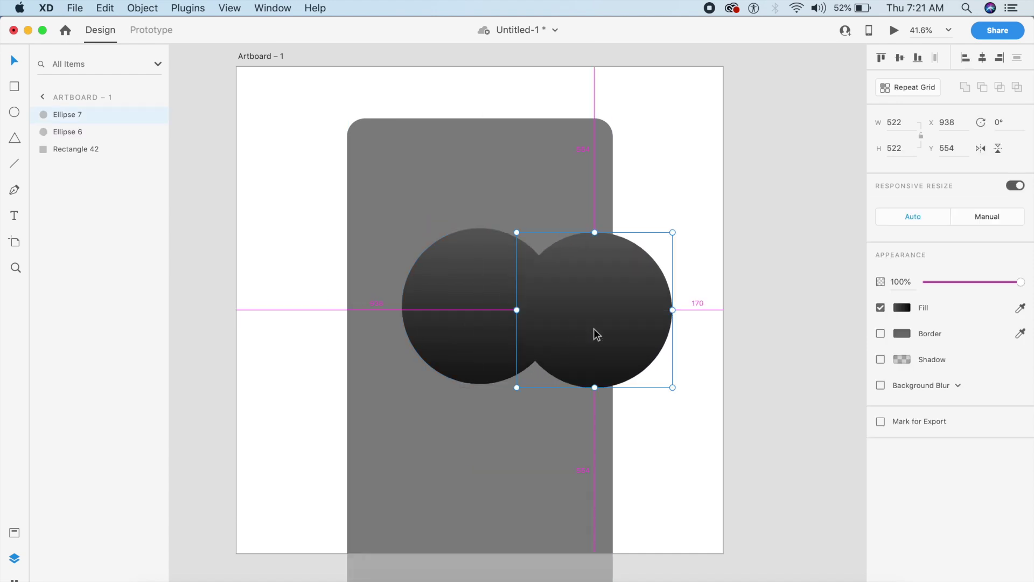
pyautogui.click(880, 334)
pyautogui.click(902, 334)
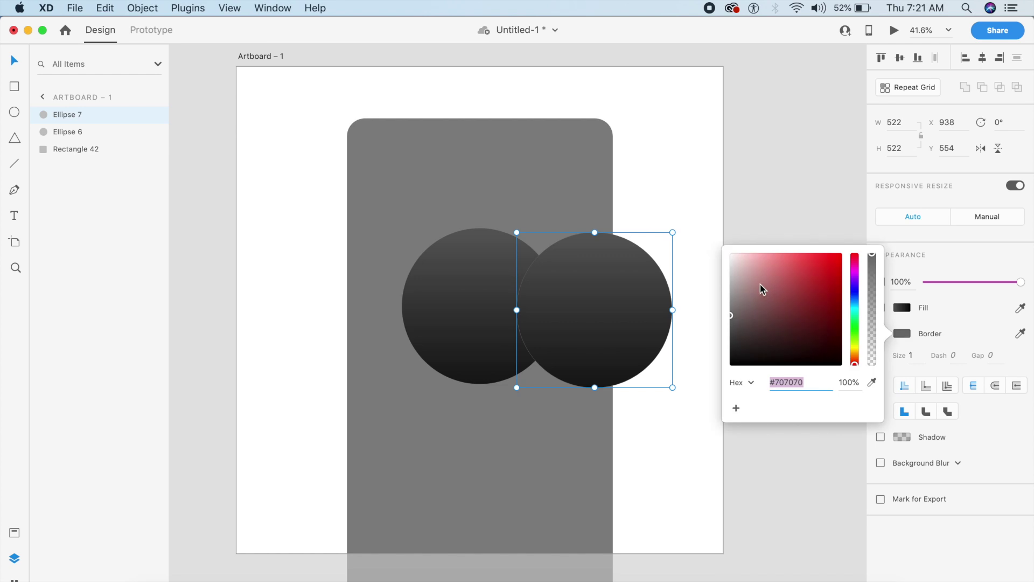
pyautogui.moveTo(694, 309); pyautogui.dragTo(691, 296)
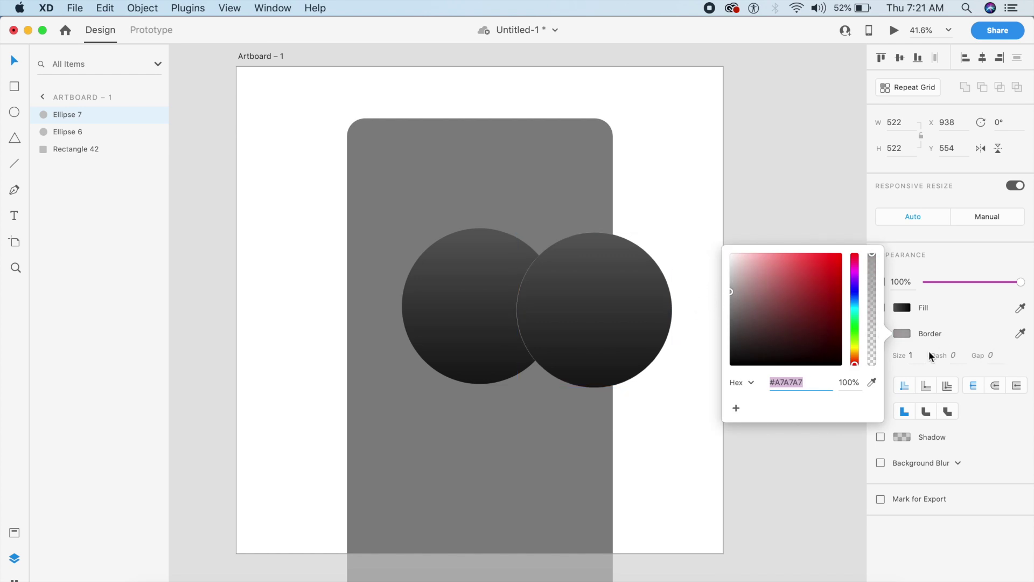
# Set the copy's border size to 12 with a center stroke, round join and round cap.
pyautogui.click(911, 355)
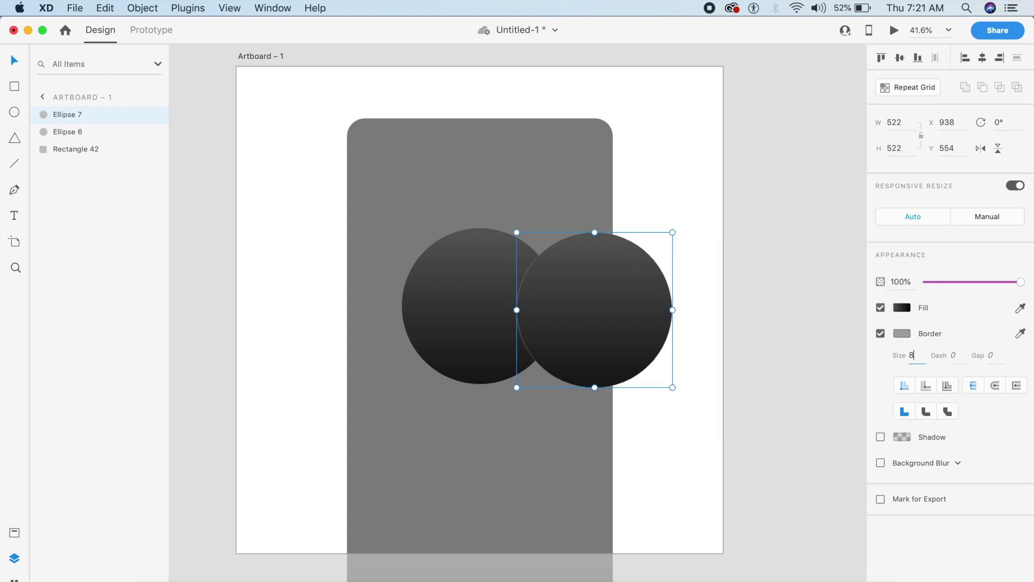
pyautogui.write('8')
pyautogui.press('Return')
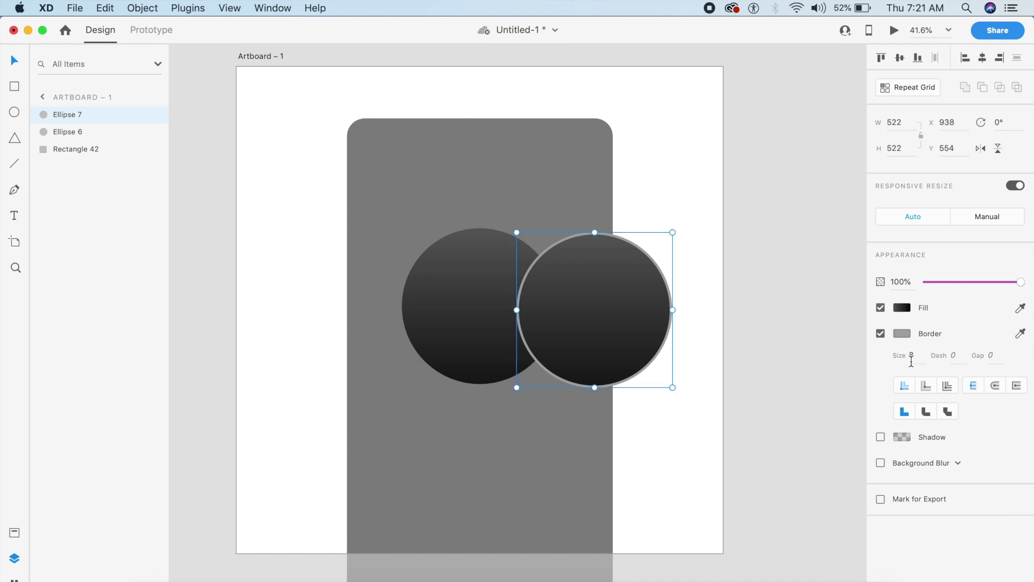
pyautogui.write('12')
pyautogui.press('Return')
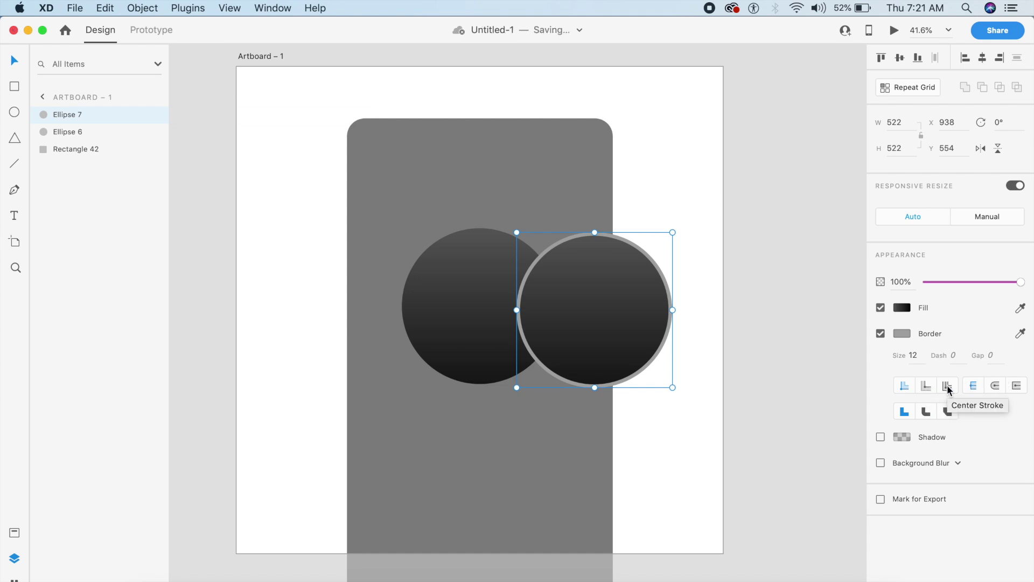
pyautogui.click(947, 386)
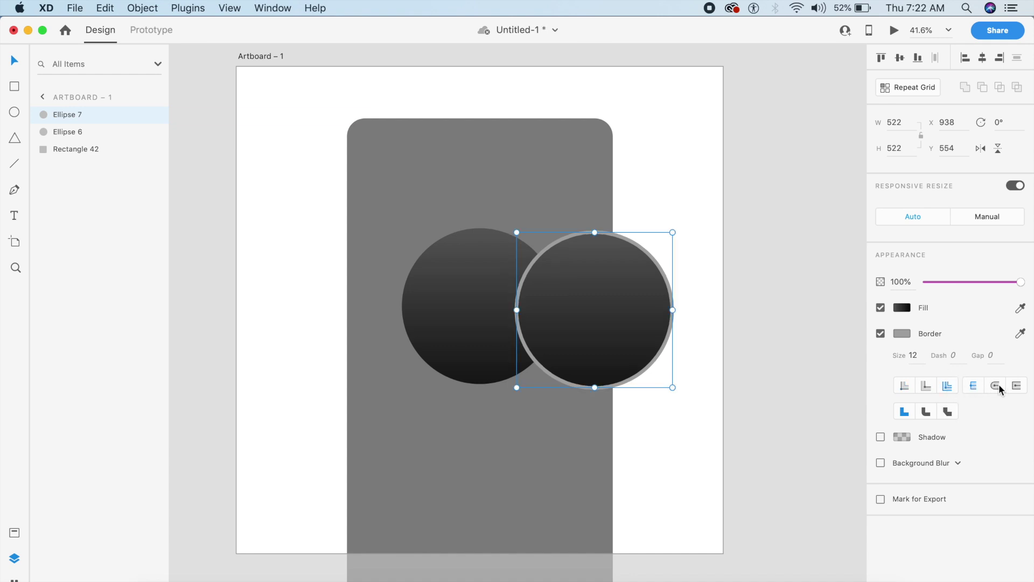
pyautogui.click(924, 415)
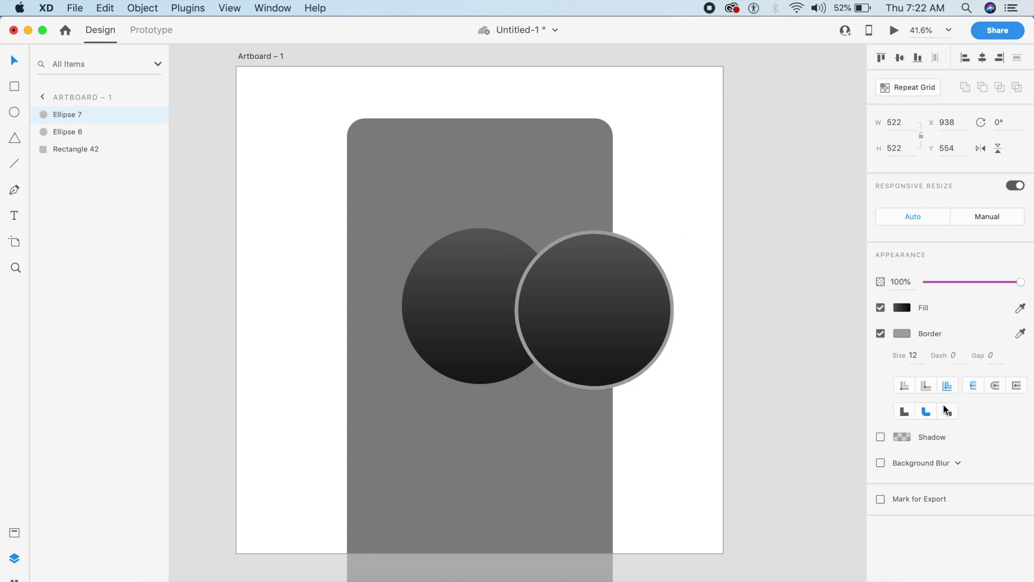
pyautogui.click(995, 386)
# Scale the copy to about 470 × 470, turn off its fill and centre it as a ring inside the original circle.
pyautogui.moveTo(596, 334); pyautogui.dragTo(505, 330)
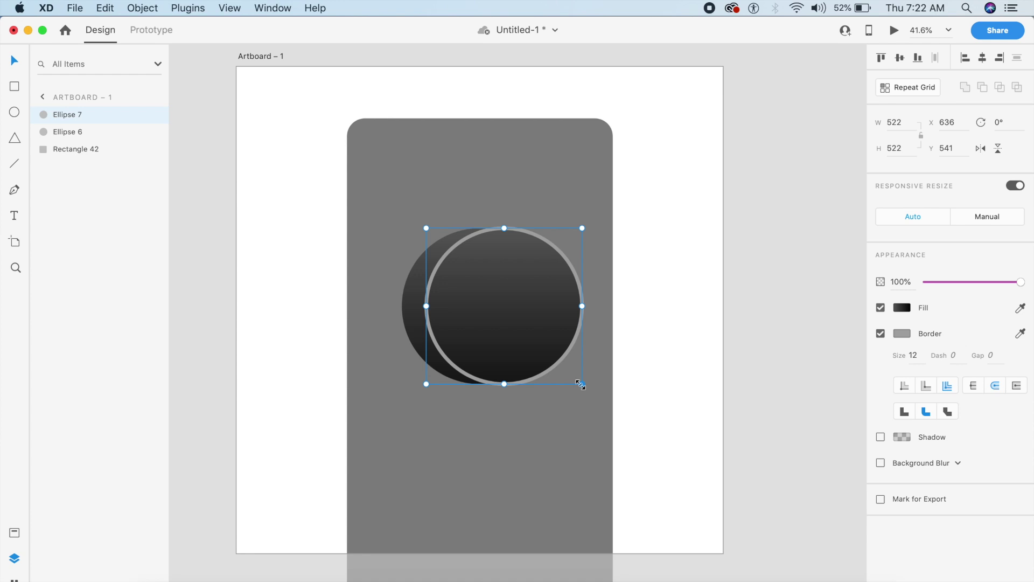
pyautogui.moveTo(581, 384); pyautogui.dragTo(569, 371)
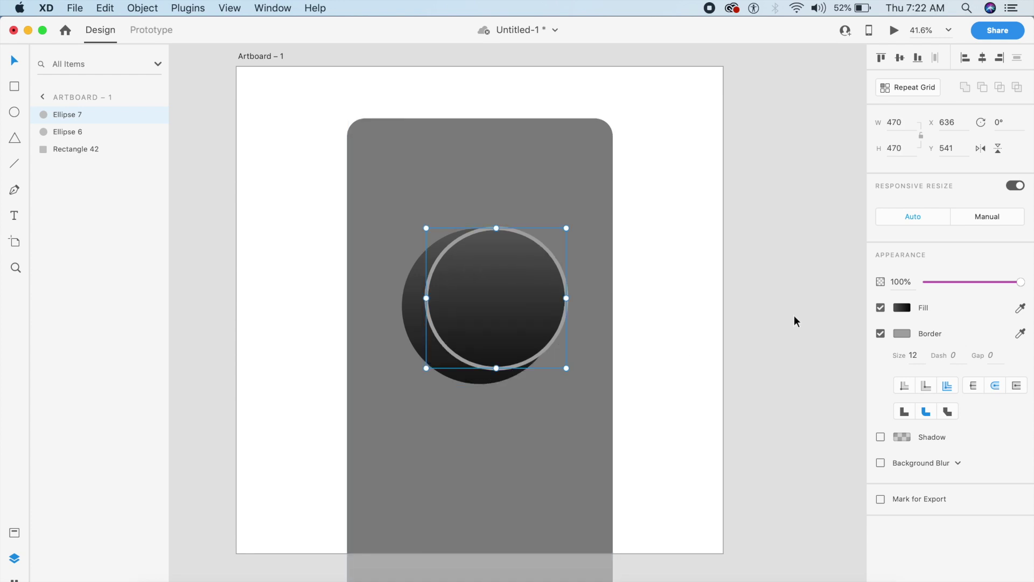
pyautogui.click(881, 308)
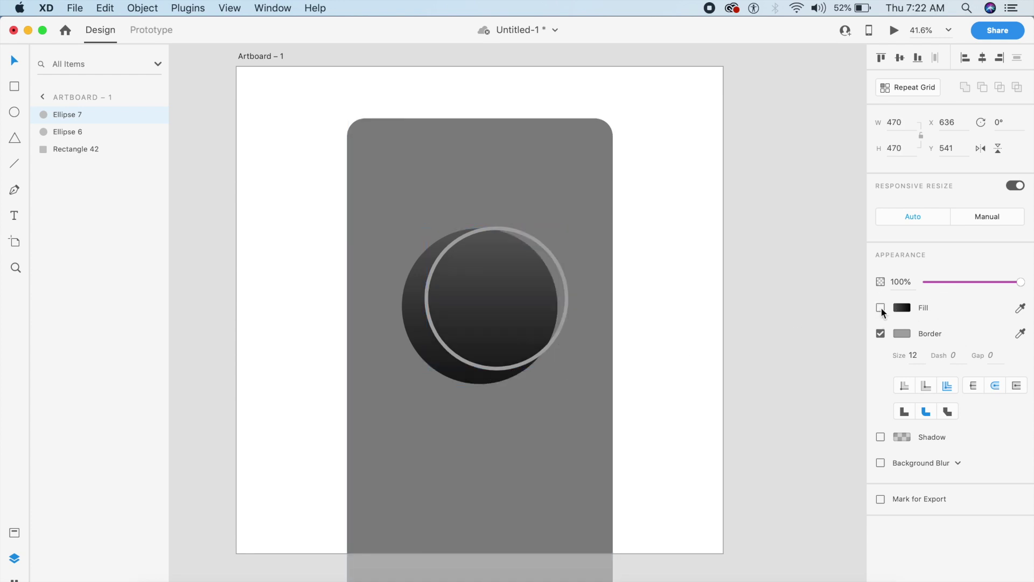
pyautogui.moveTo(564, 310)
pyautogui.mouseDown()
pyautogui.moveTo(542, 307)
pyautogui.moveTo(550, 317)
pyautogui.mouseUp()
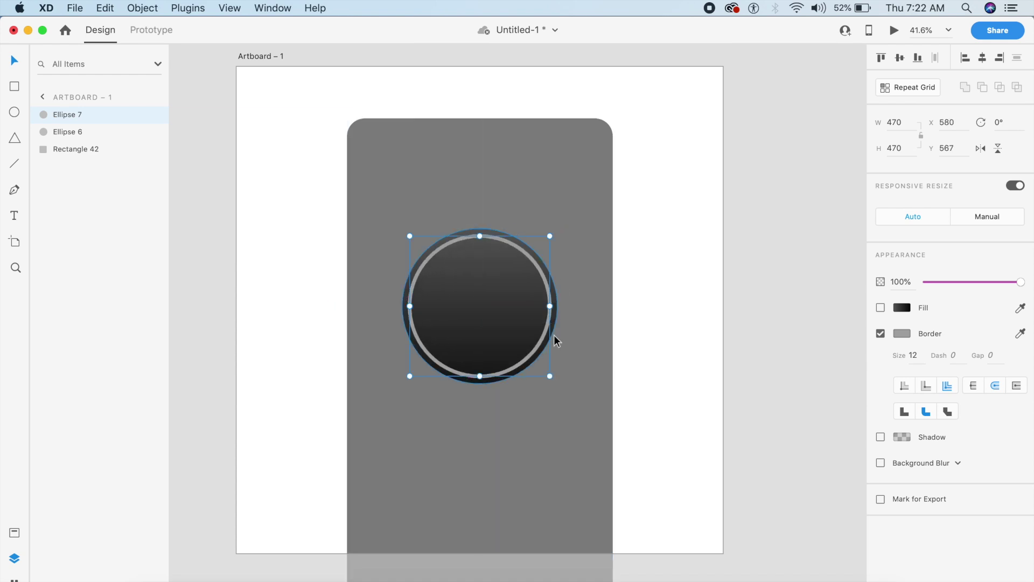
# Set the ring's opacity to 25%.
pyautogui.click(912, 283)
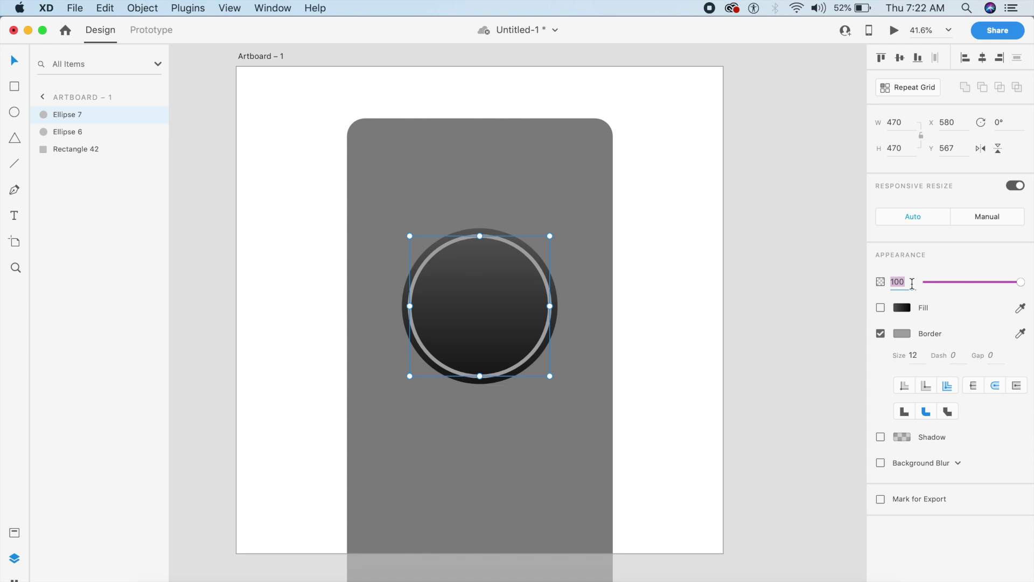
pyautogui.write('25')
pyautogui.press('Return')
pyautogui.click(758, 329)
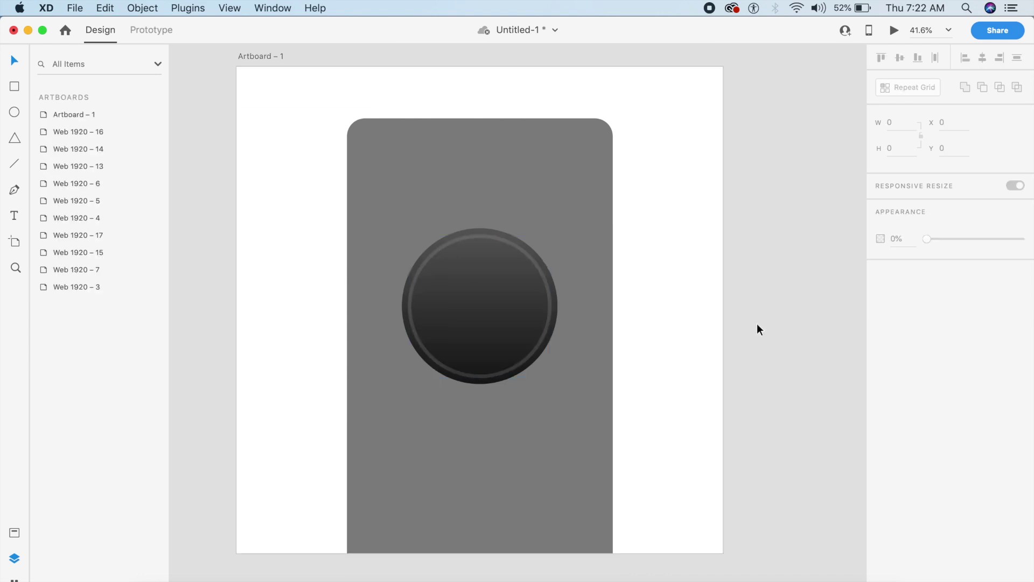
pyautogui.click(537, 352)
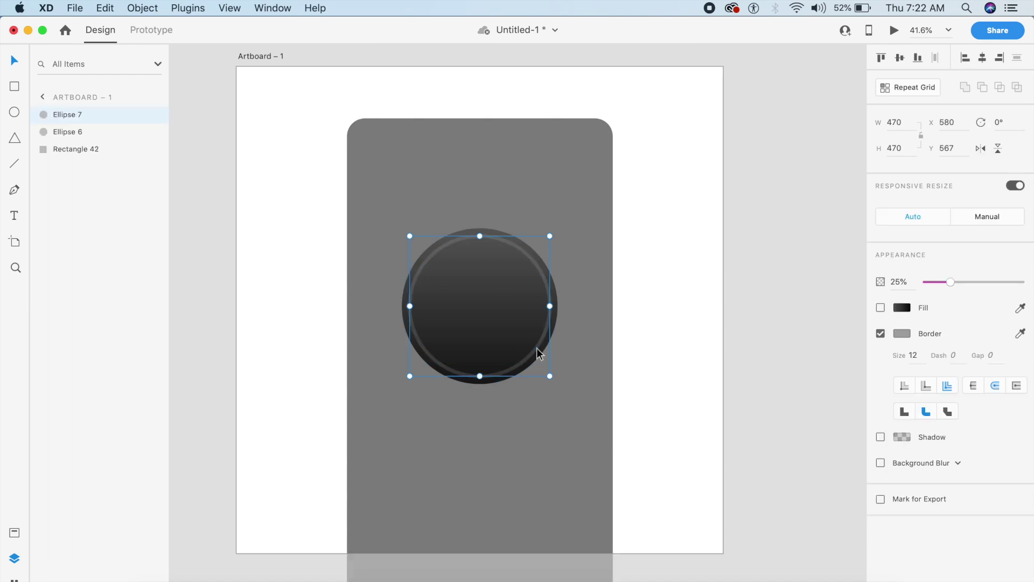
pyautogui.click(687, 350)
# Lower the ring's opacity to 10%.
pyautogui.scroll(5, 548, 357)
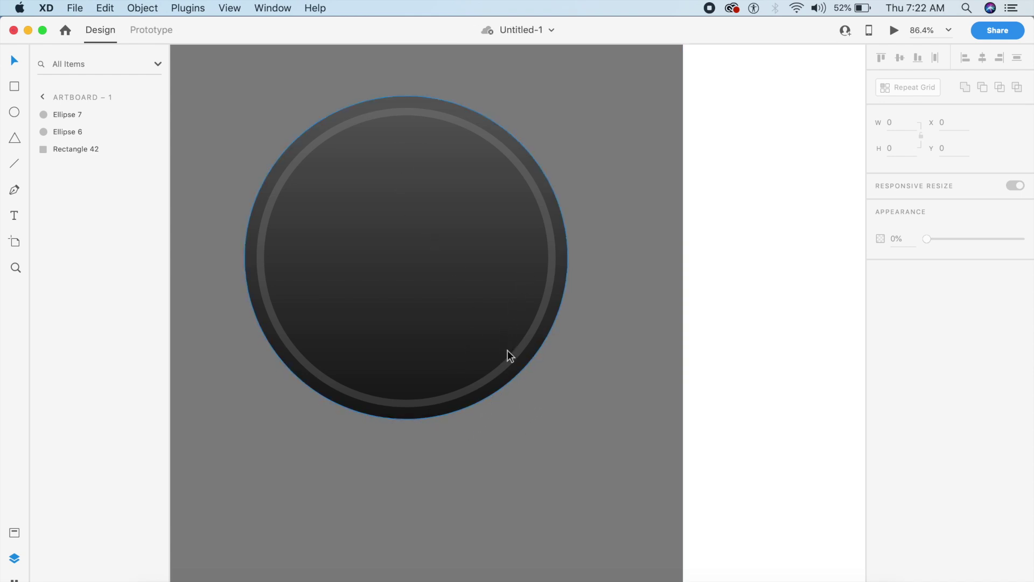
pyautogui.click(517, 360)
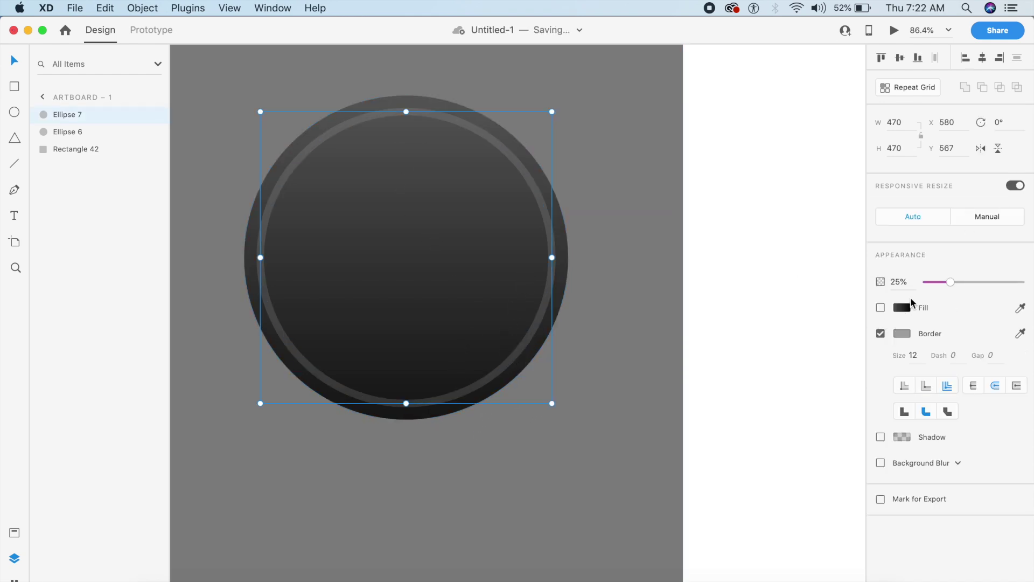
pyautogui.click(897, 282)
pyautogui.write('10')
pyautogui.click(840, 293)
pyautogui.press('super+0')
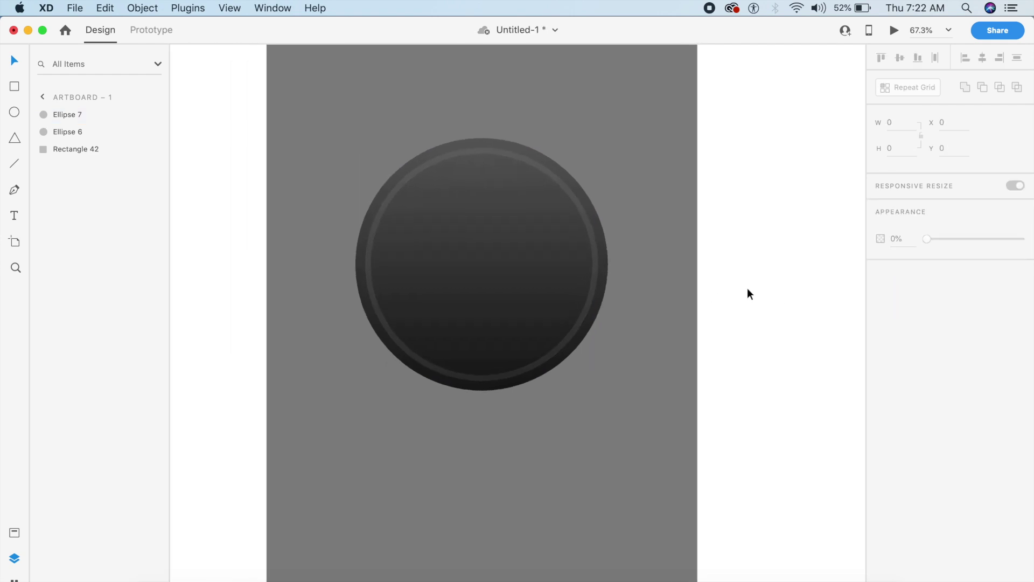
# Add the text "01" near the centre of the dial.
pyautogui.scroll(3, 748, 293)
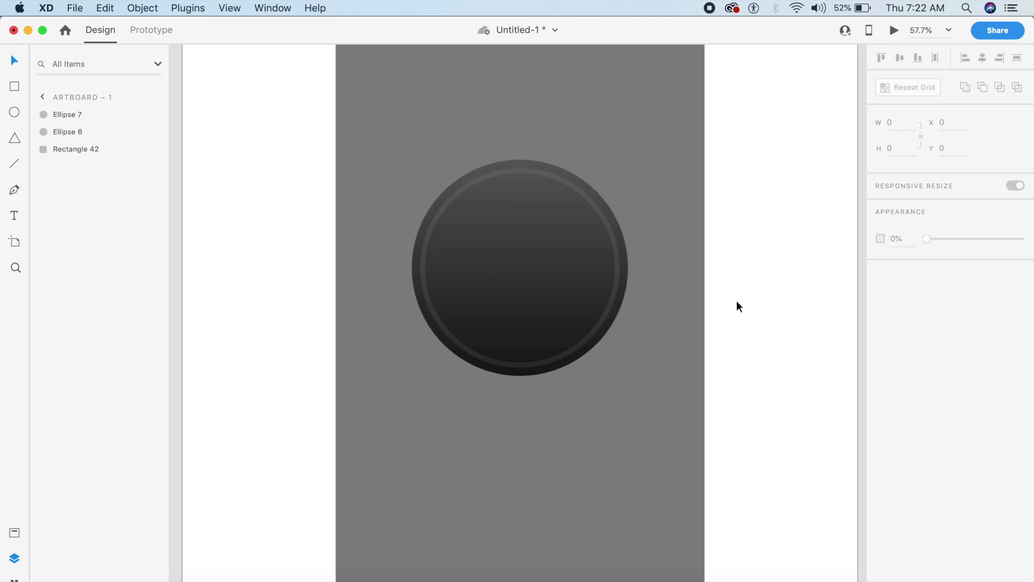
pyautogui.press('t')
pyautogui.click(504, 272)
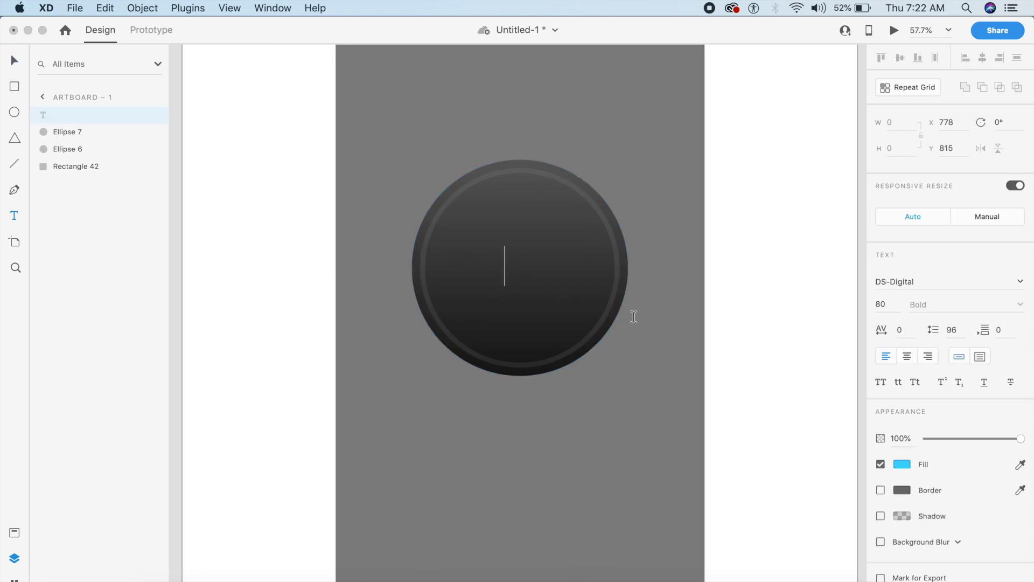
pyautogui.write('01')
pyautogui.press('Escape')
pyautogui.click(526, 277)
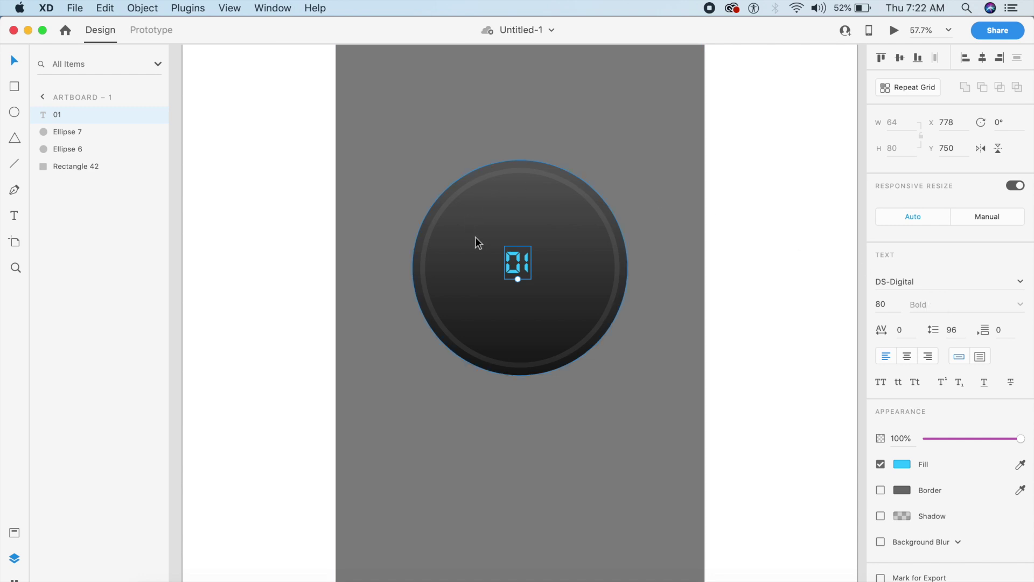
# Set the "01" text's font size to 150 and centre it within the dial.
pyautogui.press('Escape')
pyautogui.click(528, 275)
pyautogui.moveTo(518, 279); pyautogui.dragTo(520, 303)
pyautogui.click(884, 304)
pyautogui.write('150')
pyautogui.press('Return')
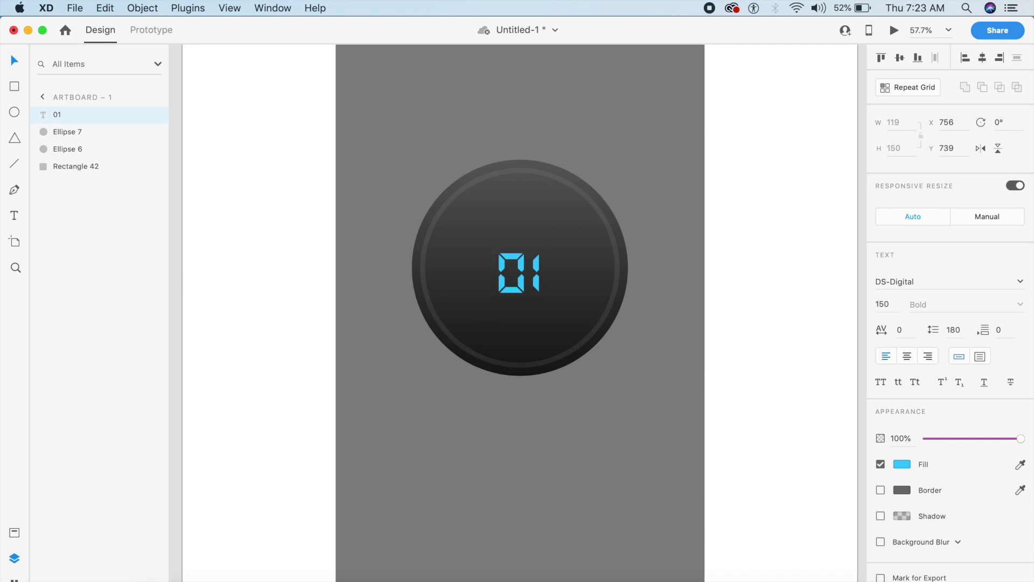
pyautogui.moveTo(521, 296); pyautogui.dragTo(520, 282)
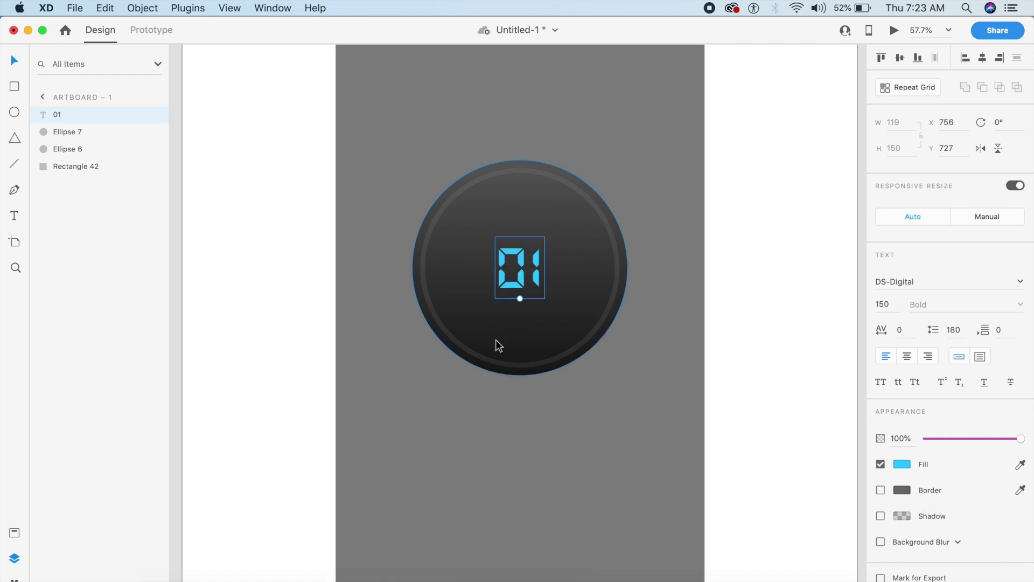
# Enable a shadow on the "01" text with Y offset 0 and blur 50.
pyautogui.click(881, 515)
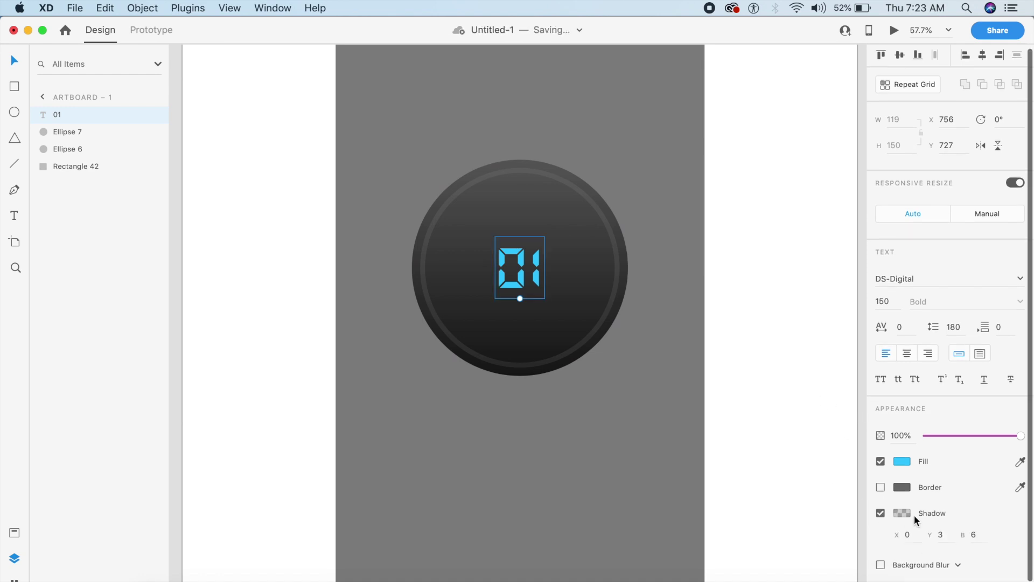
pyautogui.click(940, 536)
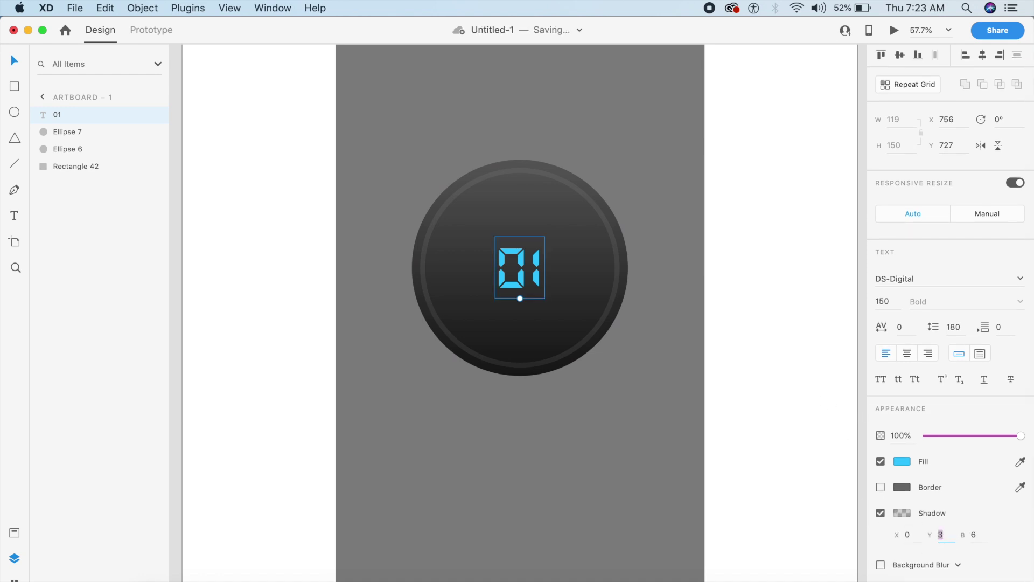
pyautogui.write('020')
pyautogui.doubleClick(979, 534)
pyautogui.write('50')
pyautogui.press('Return')
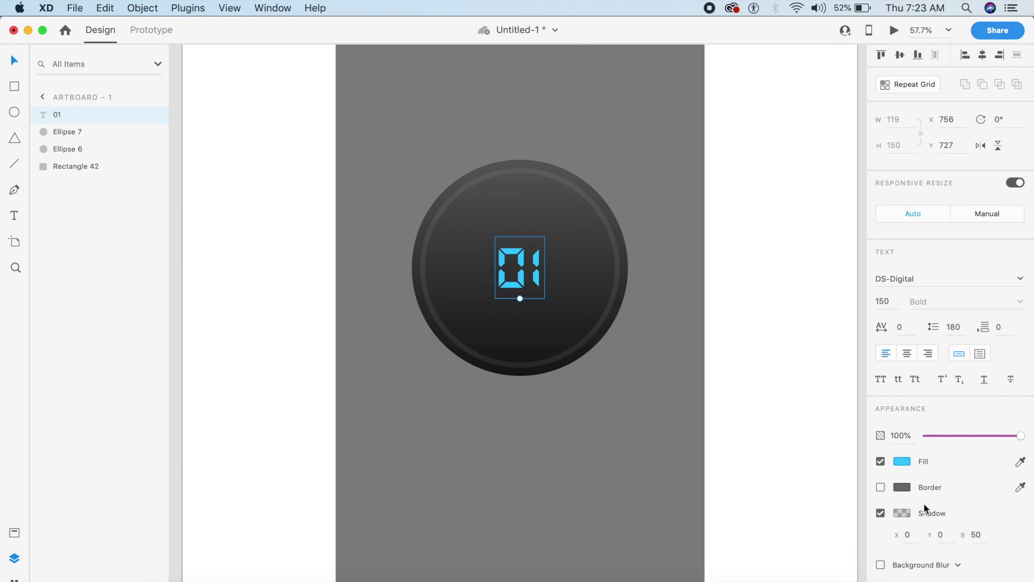
# Colour the text's shadow #31C8FF at 100% by sampling the text's blue fill, and deselect it.
pyautogui.click(901, 517)
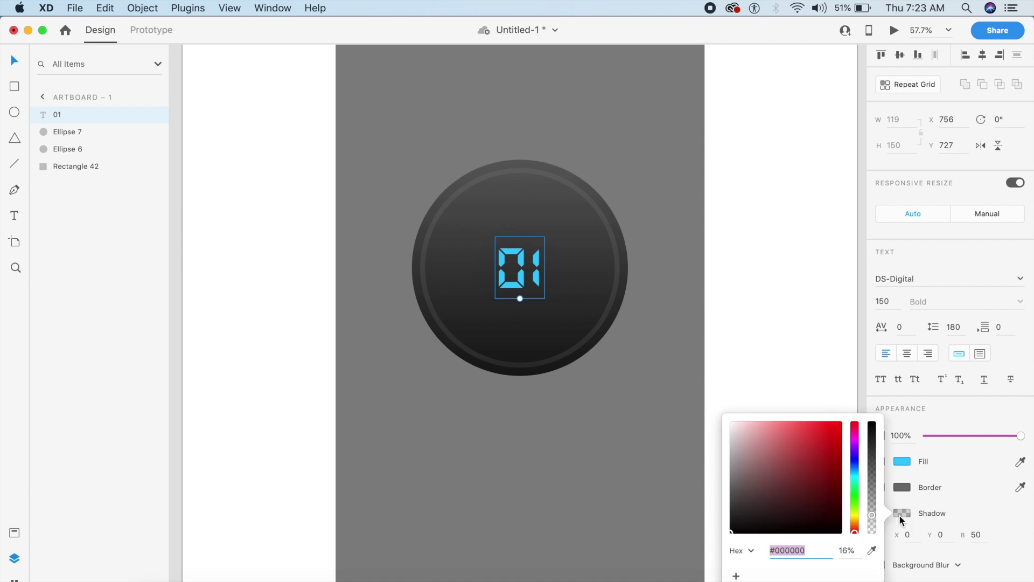
pyautogui.click(872, 550)
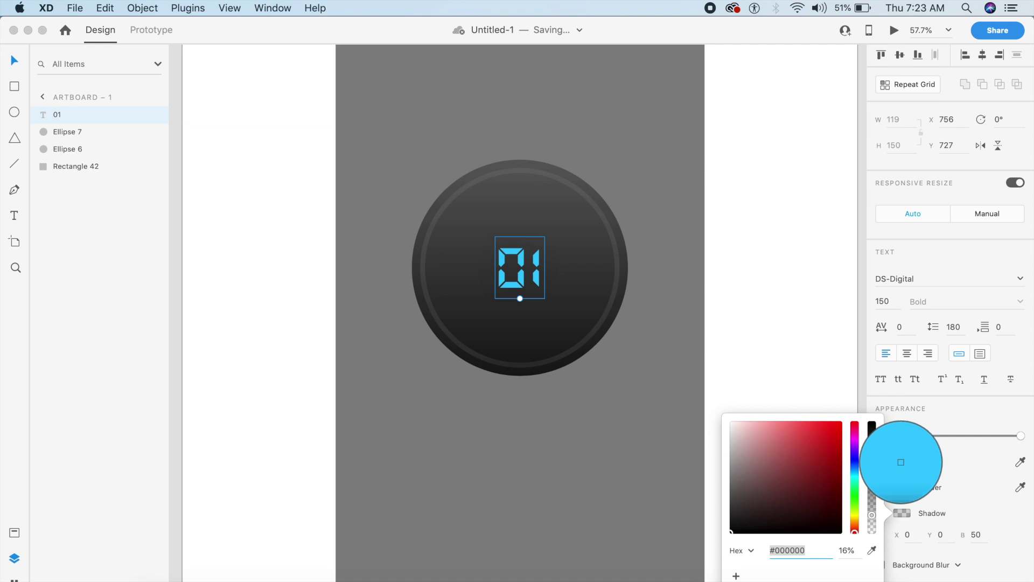
pyautogui.click(901, 462)
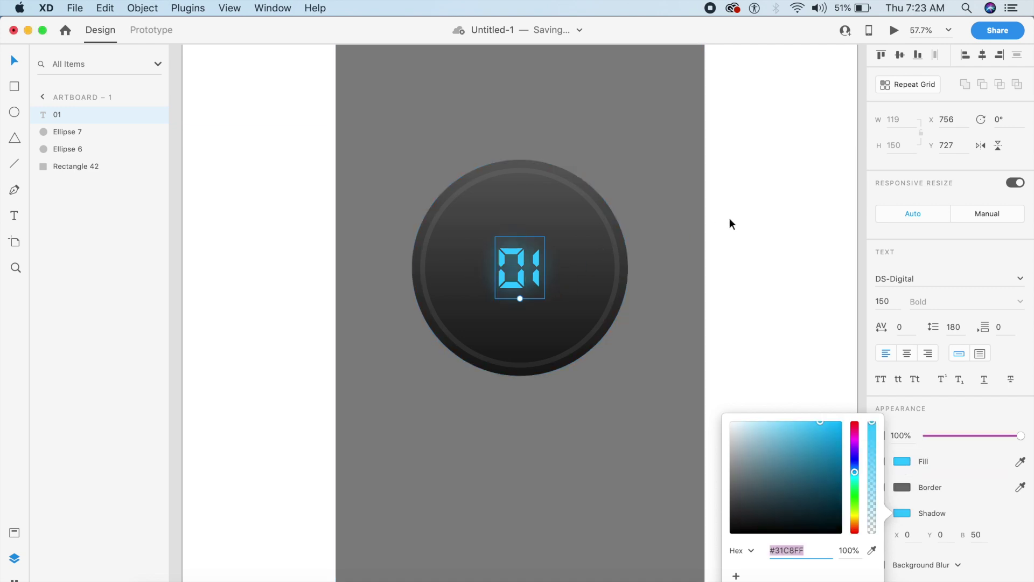
pyautogui.click(703, 260)
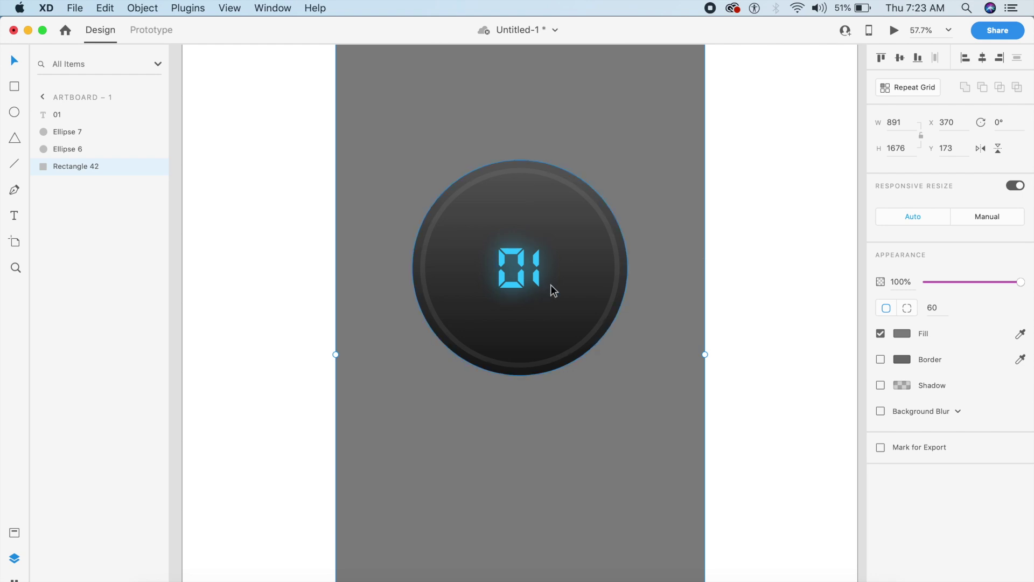
pyautogui.click(796, 270)
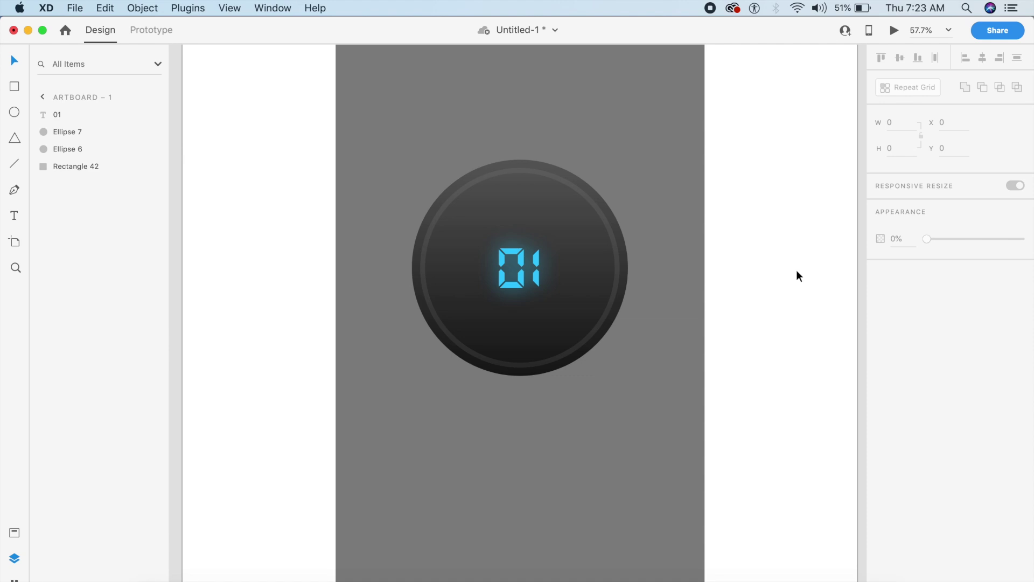
pyautogui.click(694, 291)
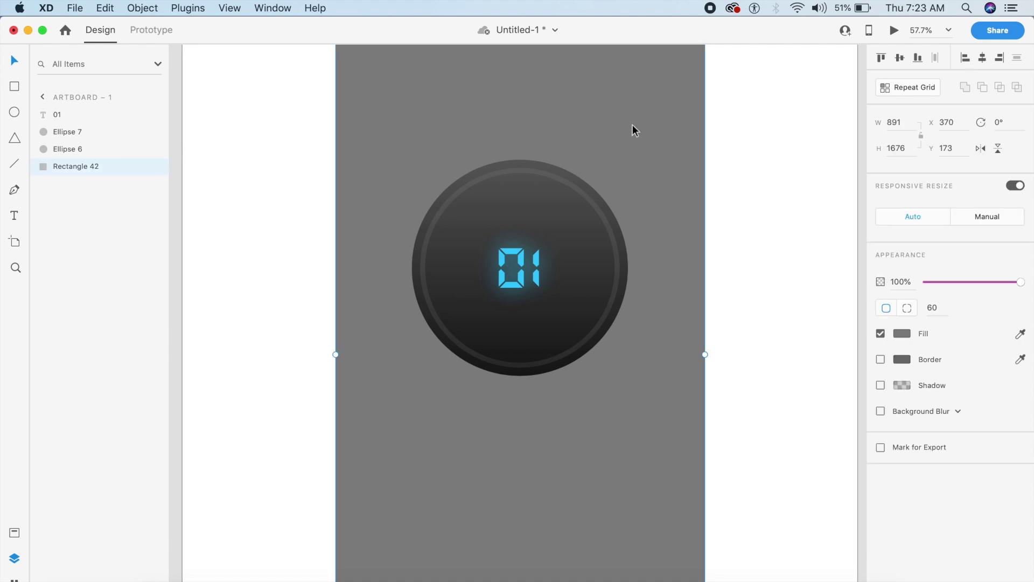
pyautogui.click(791, 204)
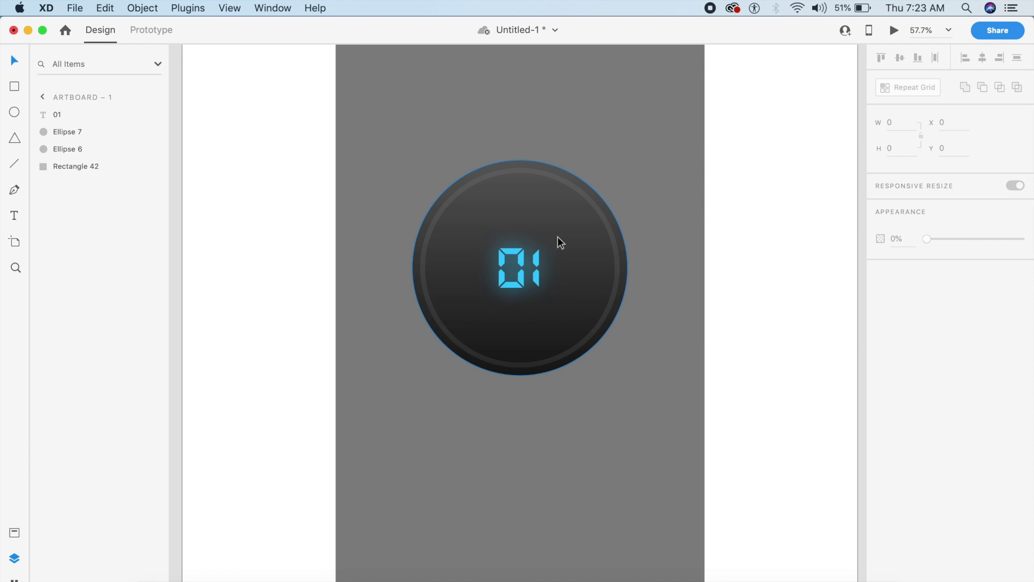
# Draw a small rectangle below the dial and scale it down to about 63 × 17.
pyautogui.press('r')
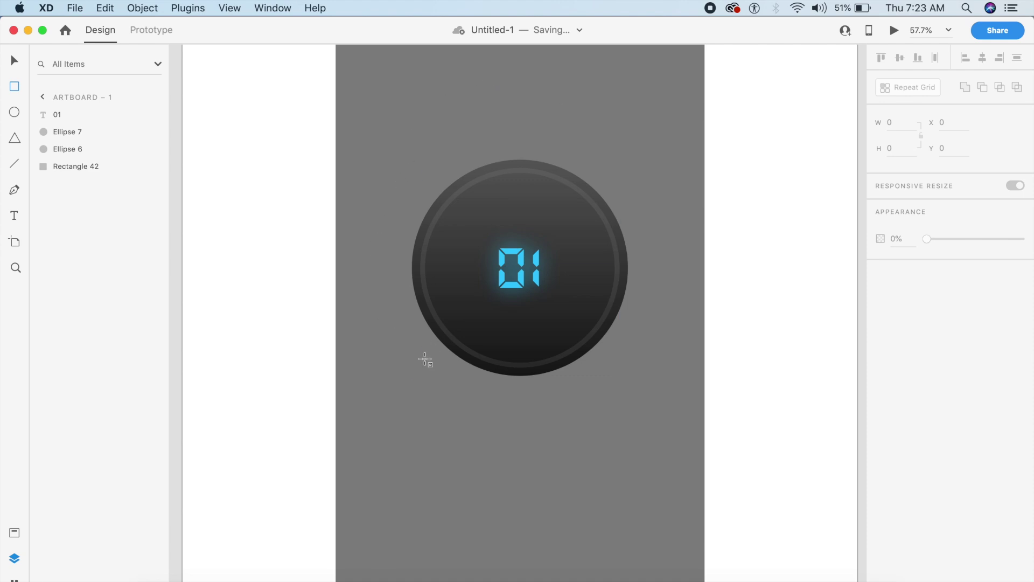
pyautogui.moveTo(412, 424); pyautogui.dragTo(447, 431)
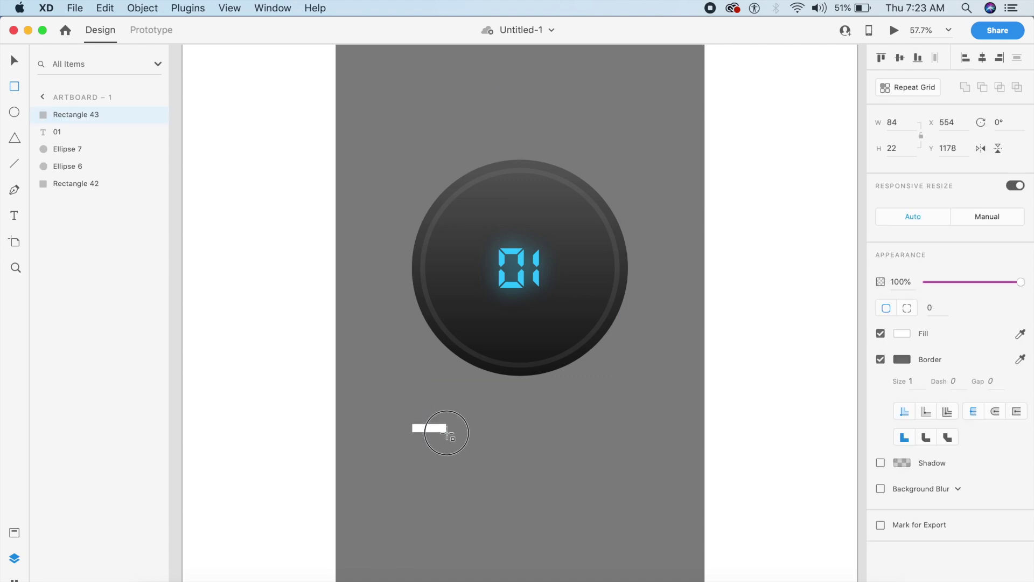
pyautogui.press('Escape')
pyautogui.click(433, 429)
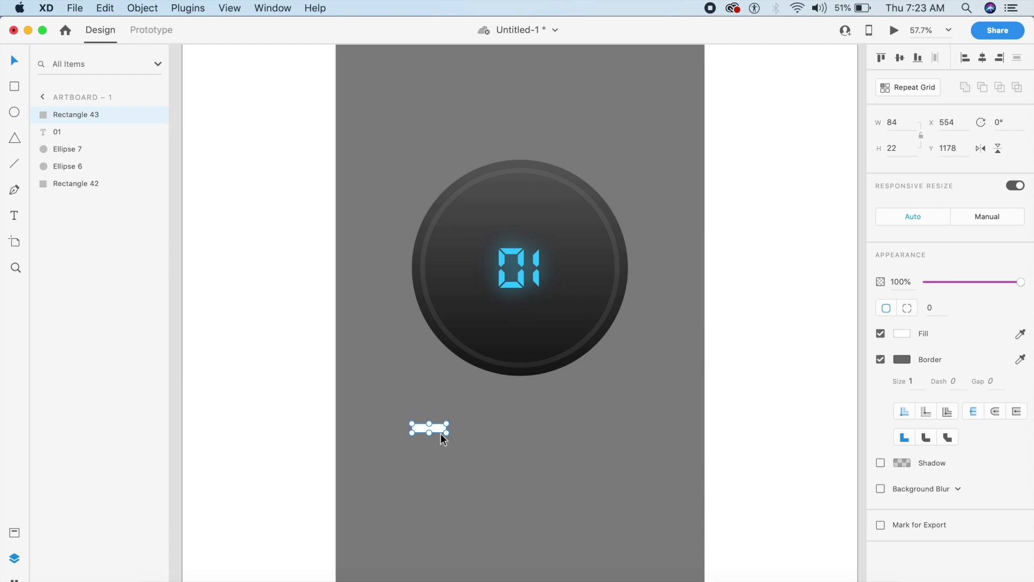
pyautogui.moveTo(446, 433); pyautogui.dragTo(441, 430)
pyautogui.click(303, 419)
# Remove the small rectangle's border and set its corner radius to 100.
pyautogui.scroll(5, 302, 420)
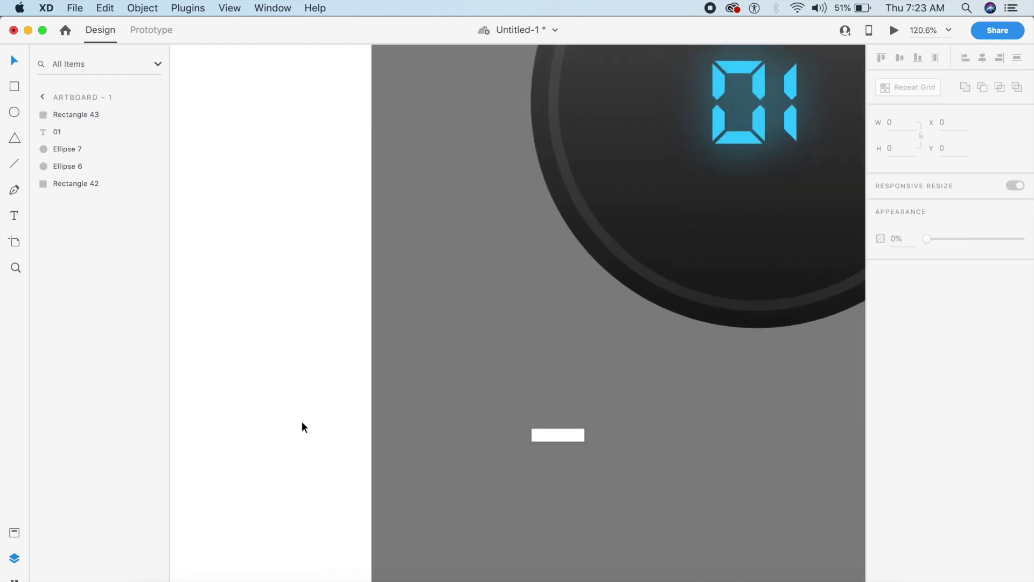
pyautogui.hscroll(5, 403, 420)
pyautogui.click(441, 423)
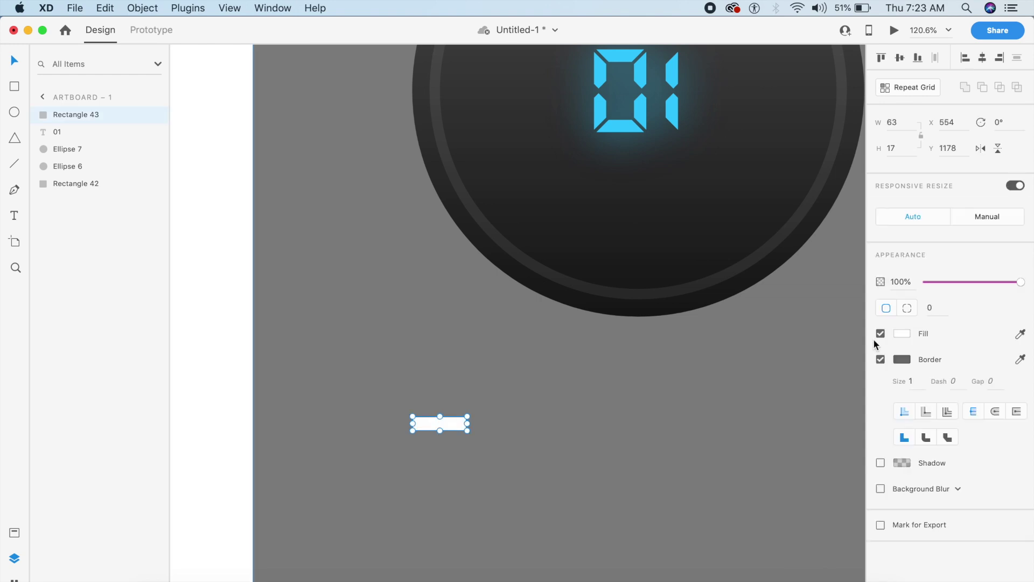
pyautogui.click(882, 360)
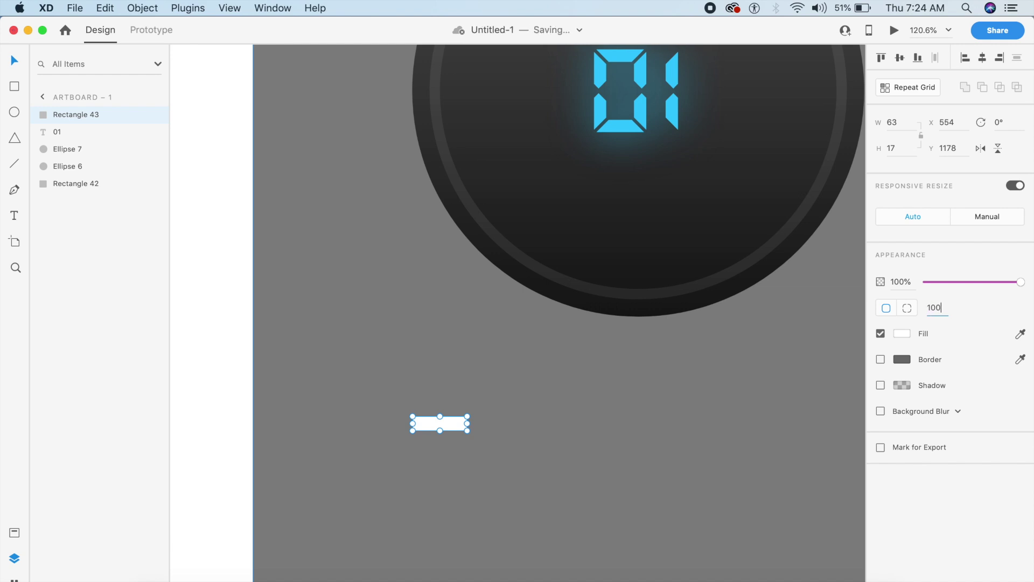
pyautogui.click(460, 395)
# Move the rounded bar up beside the dial's lower-left edge, to about X 523, Y 1055.
pyautogui.moveTo(435, 429); pyautogui.dragTo(408, 322)
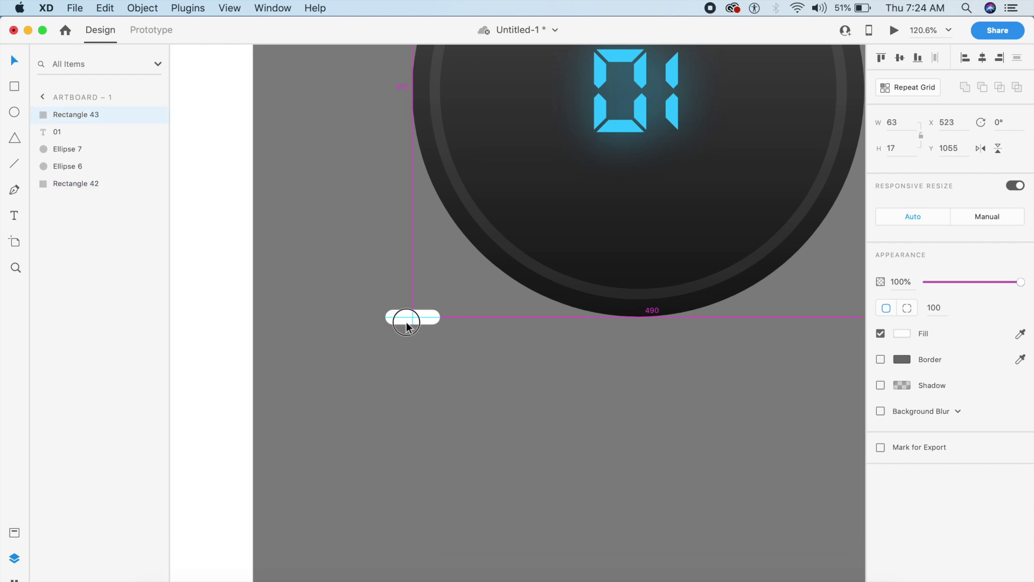
pyautogui.click(444, 371)
pyautogui.click(419, 315)
# Fill the rounded bar with #31C8FF by sampling the blue of the "01" text.
pyautogui.scroll(-3, 538, 304)
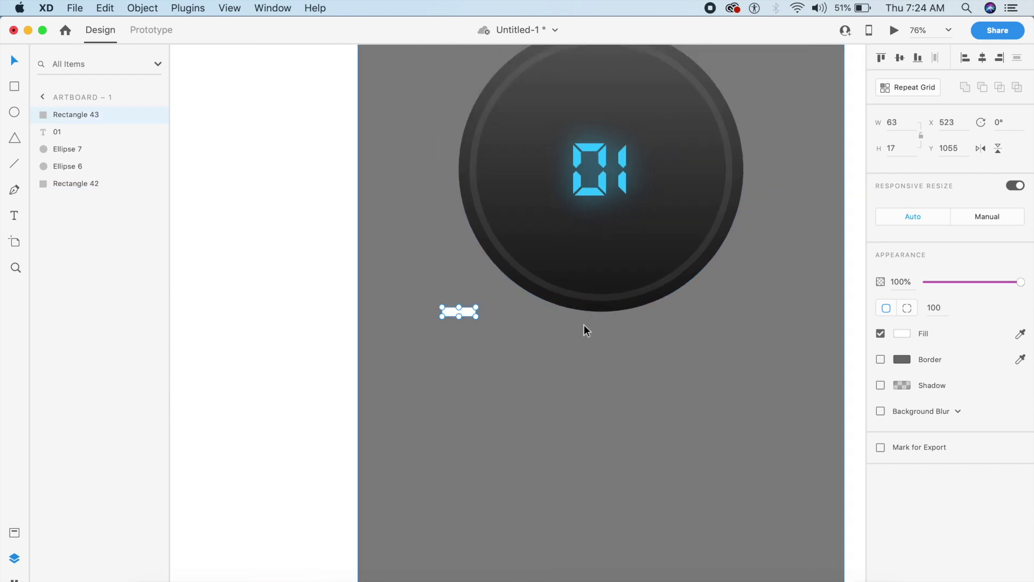
pyautogui.click(905, 333)
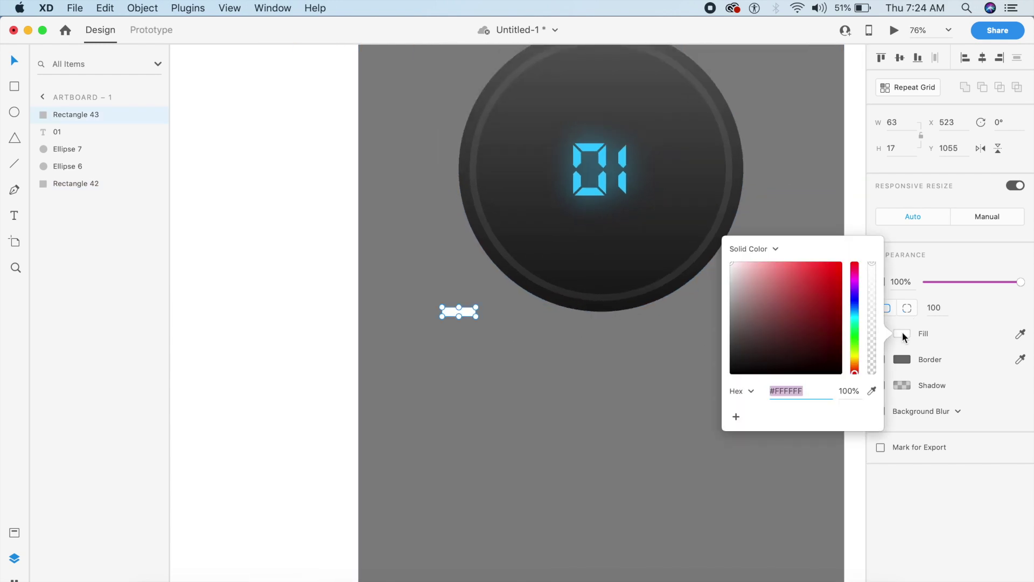
pyautogui.click(871, 391)
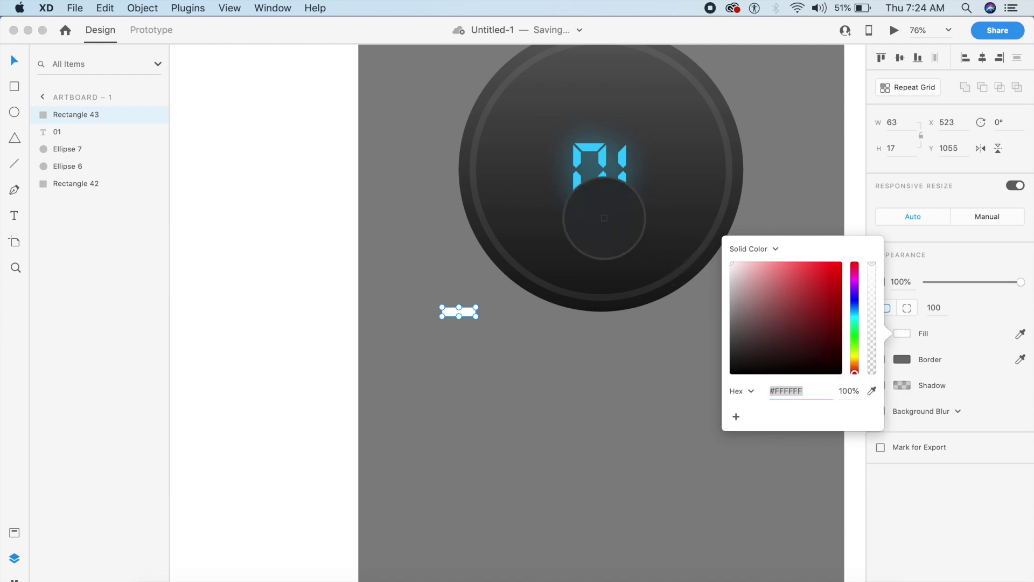
pyautogui.click(592, 188)
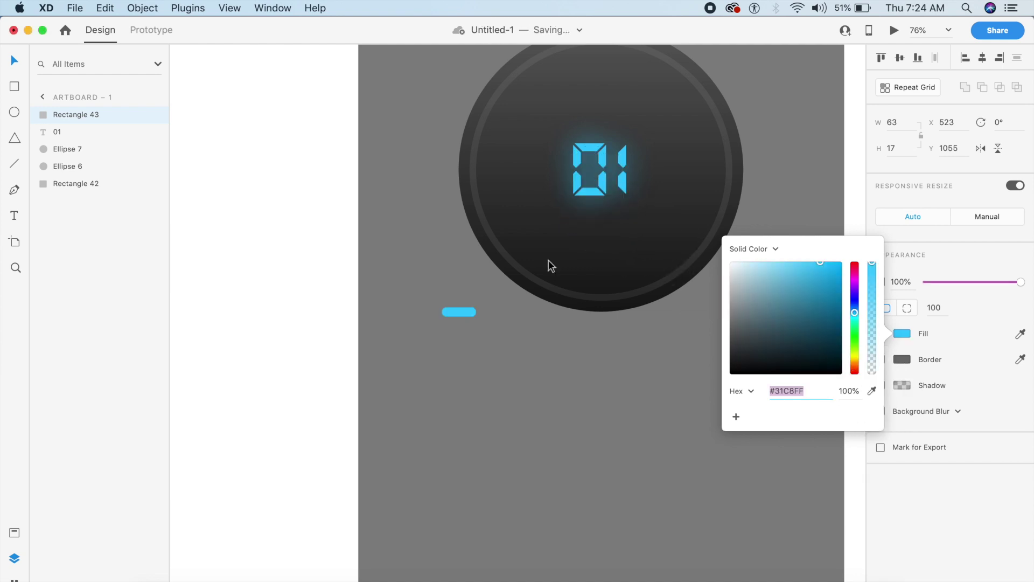
pyautogui.click(338, 319)
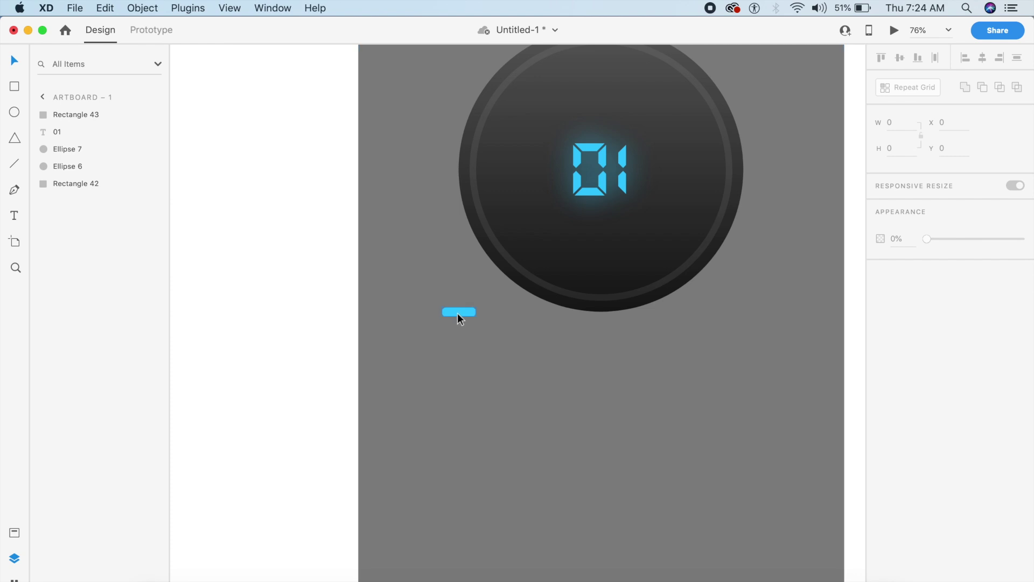
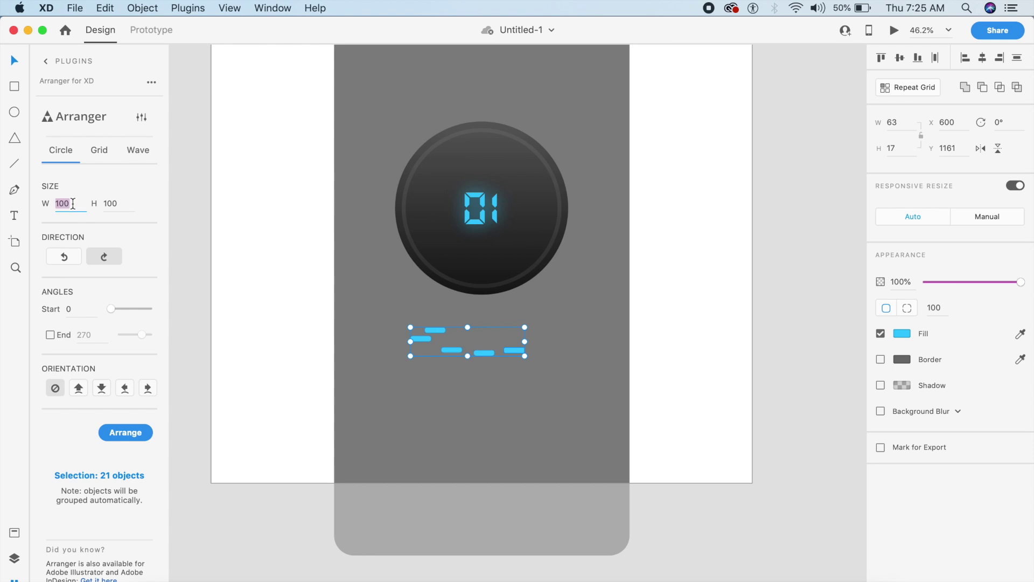
# Arrange the 21 bars in a circle of width 500 and height 500, and centre the group on the dial.
pyautogui.write('500')
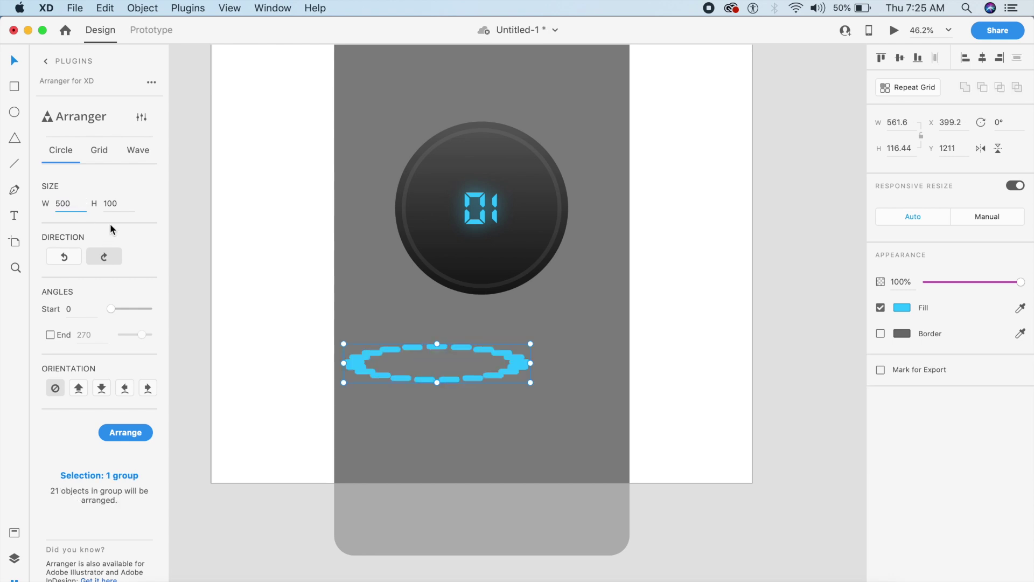
pyautogui.doubleClick(118, 210)
pyautogui.write('500')
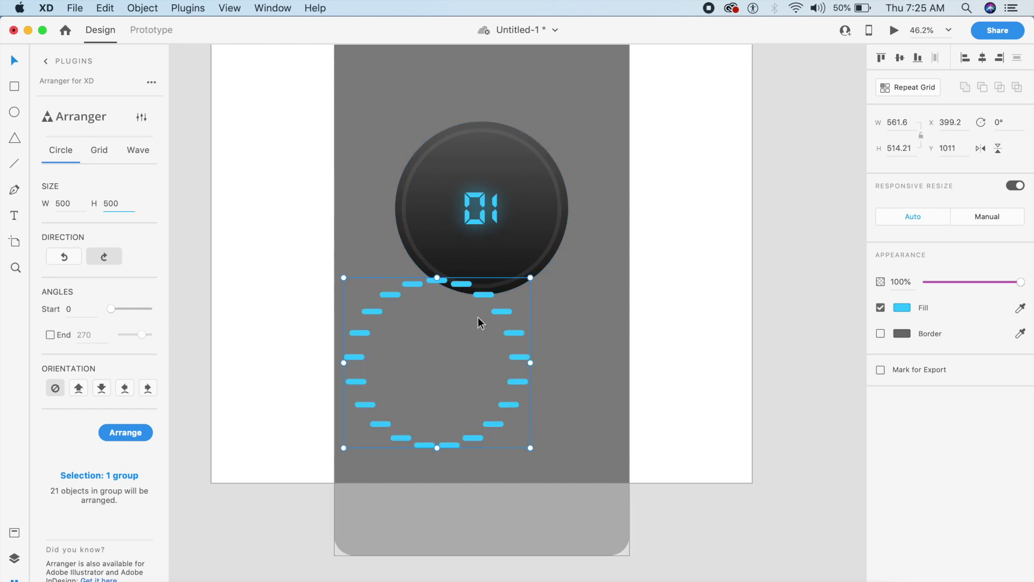
pyautogui.moveTo(522, 362); pyautogui.dragTo(568, 205)
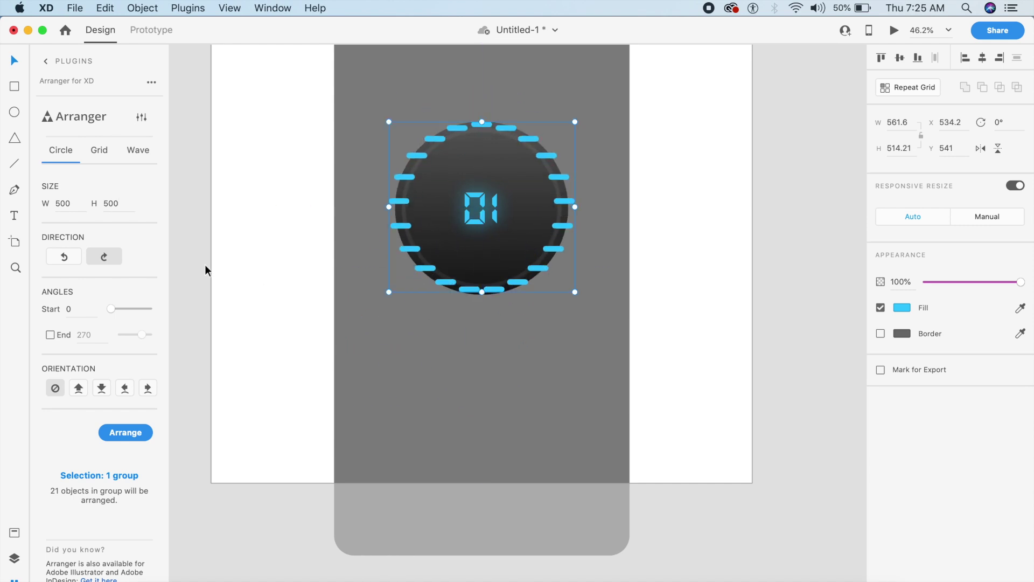
# Enlarge the circular arrangement of bars to width 800 and height 800.
pyautogui.doubleClick(72, 206)
pyautogui.write('800')
pyautogui.press('Return')
pyautogui.doubleClick(117, 202)
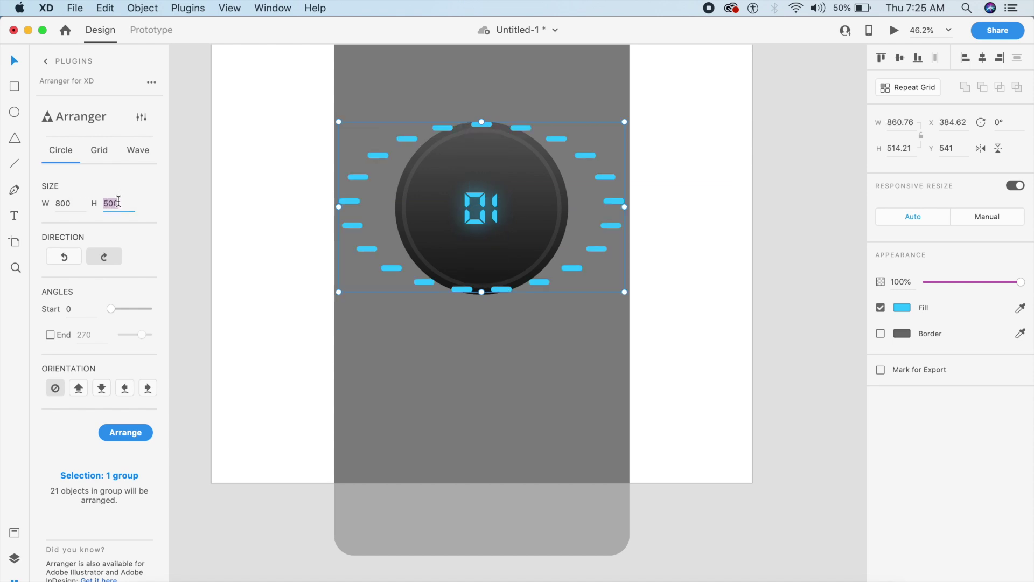
pyautogui.write('800')
pyautogui.press('Return')
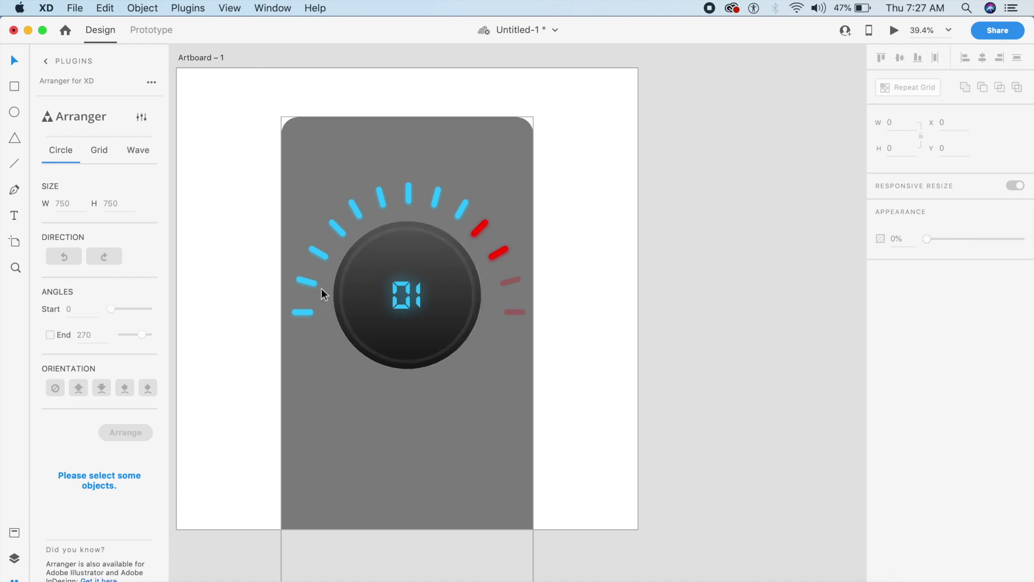
# Check the fill and shadow settings of a blue tick and of the two bright red ticks.
pyautogui.click(355, 213)
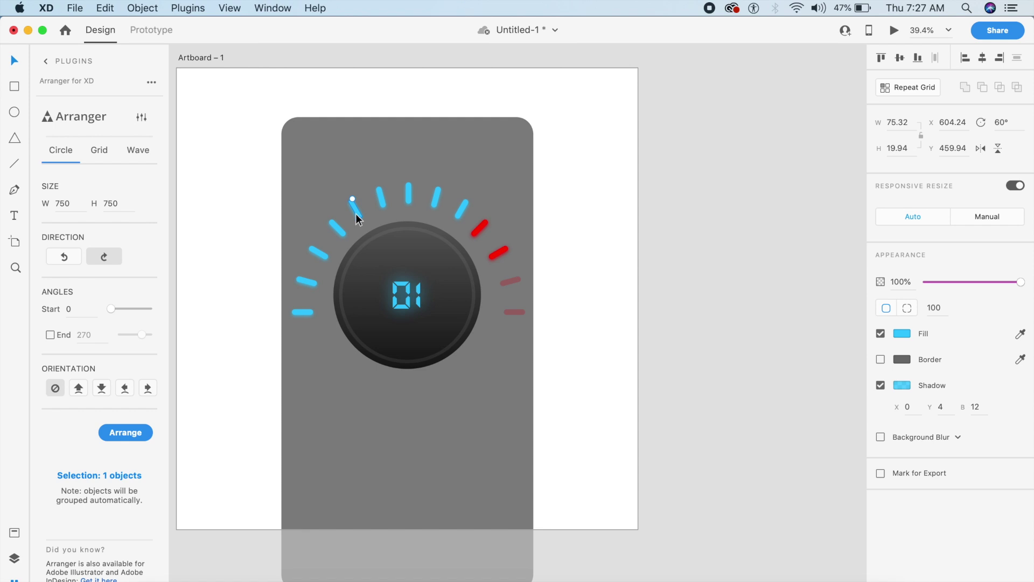
pyautogui.click(480, 228)
pyautogui.keyDown('shift'); pyautogui.click(499, 253); pyautogui.keyUp('shift')
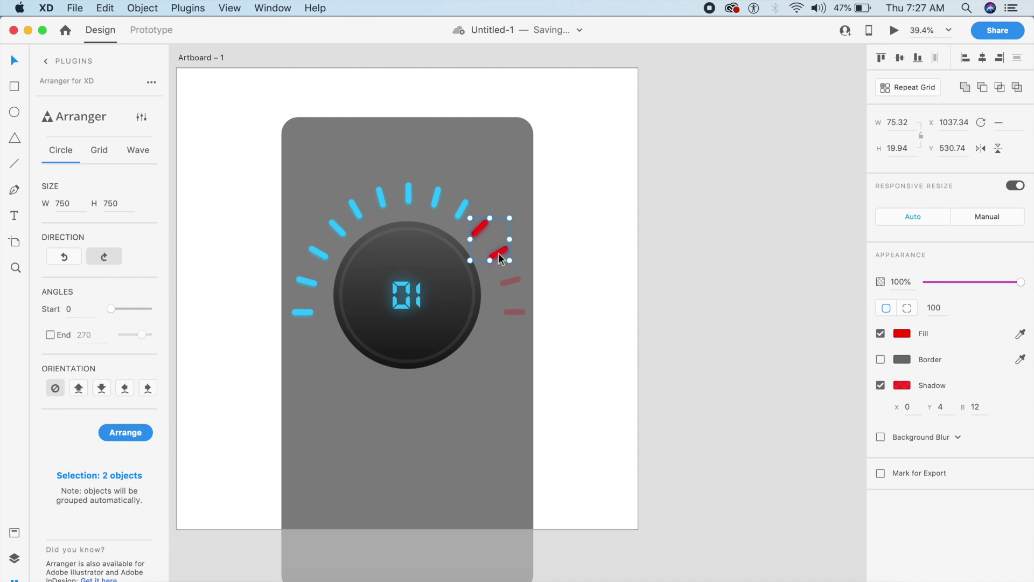
# Set the opacity of every blue and red tick except the first blue one and the already dimmed reds to 25%.
pyautogui.click(545, 272)
pyautogui.click(507, 251)
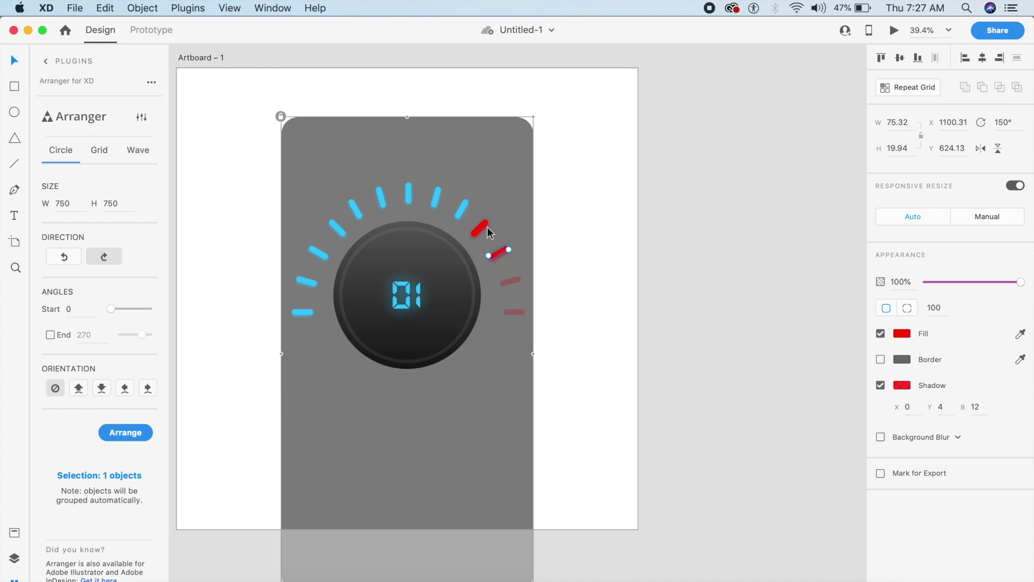
pyautogui.keyDown('shift'); pyautogui.click(487, 231); pyautogui.keyUp('shift')
pyautogui.moveTo(318, 169); pyautogui.dragTo(516, 289)
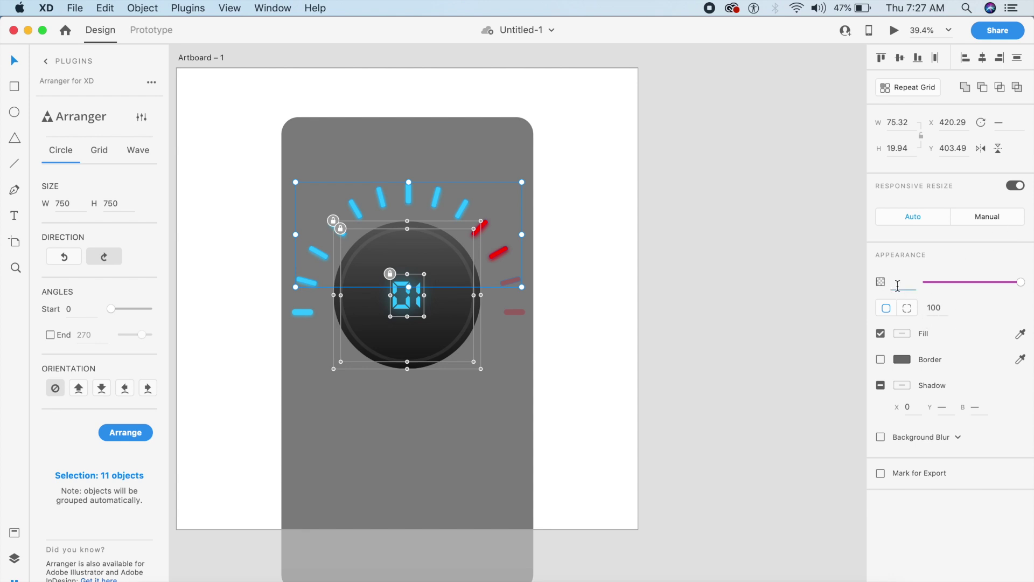
pyautogui.write('25')
pyautogui.press('Return')
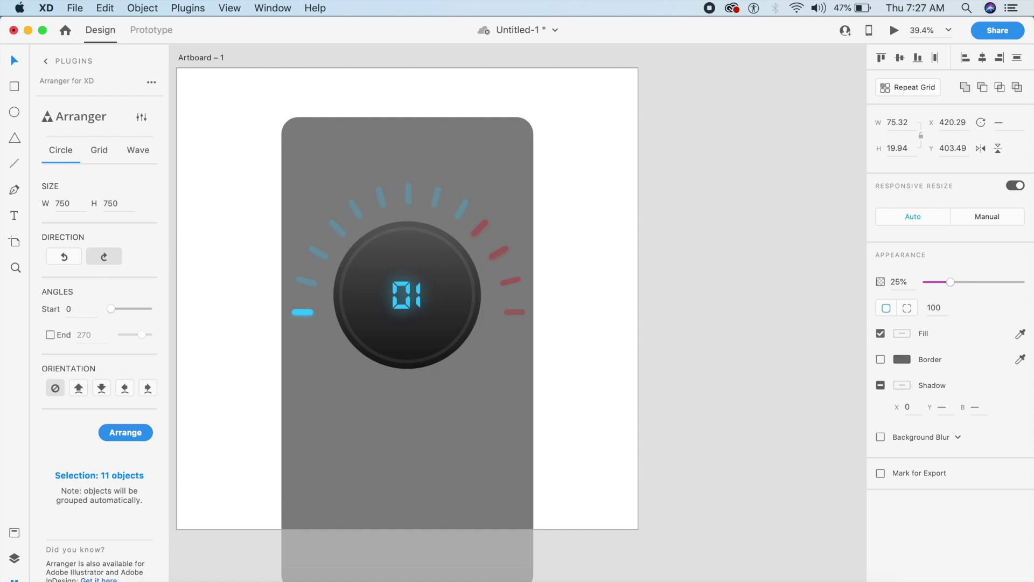
pyautogui.click(623, 334)
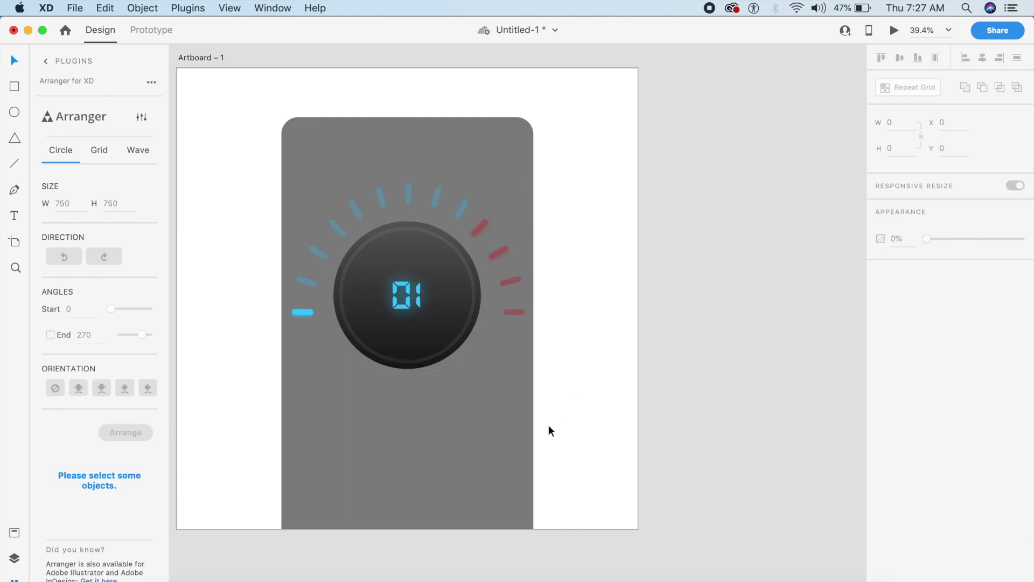
# Unlock the rounded background rectangle and fill it with a linear gradient whose lower colour is #1A1A1A, sampled from the dial.
pyautogui.click(481, 423)
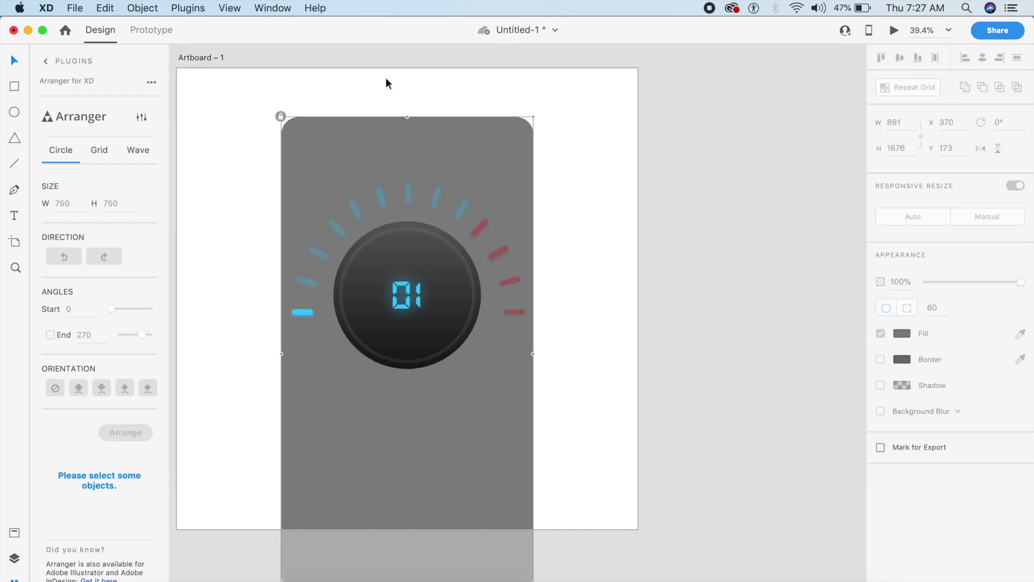
pyautogui.press('super+l')
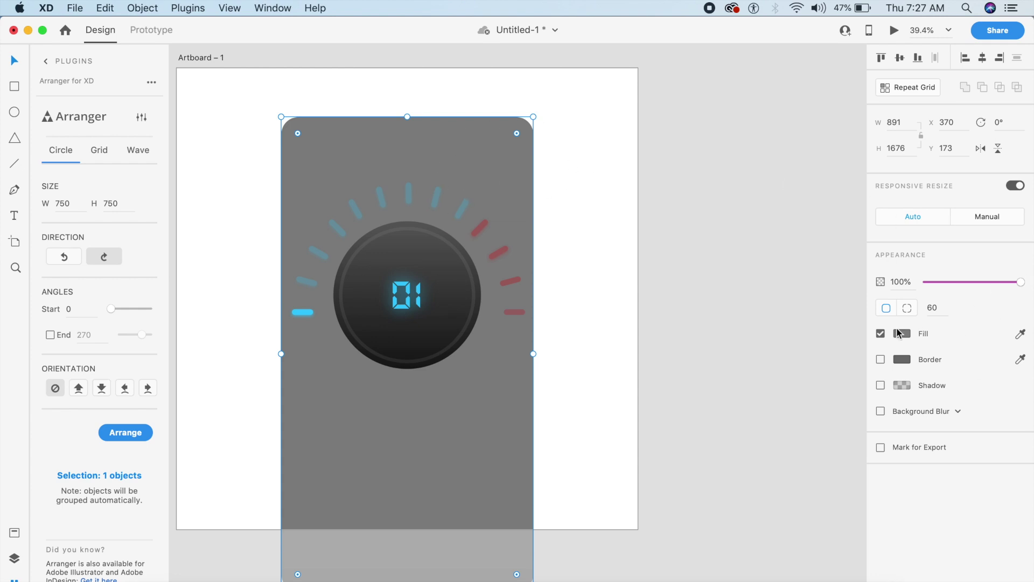
pyautogui.click(899, 333)
pyautogui.click(752, 248)
pyautogui.click(760, 257)
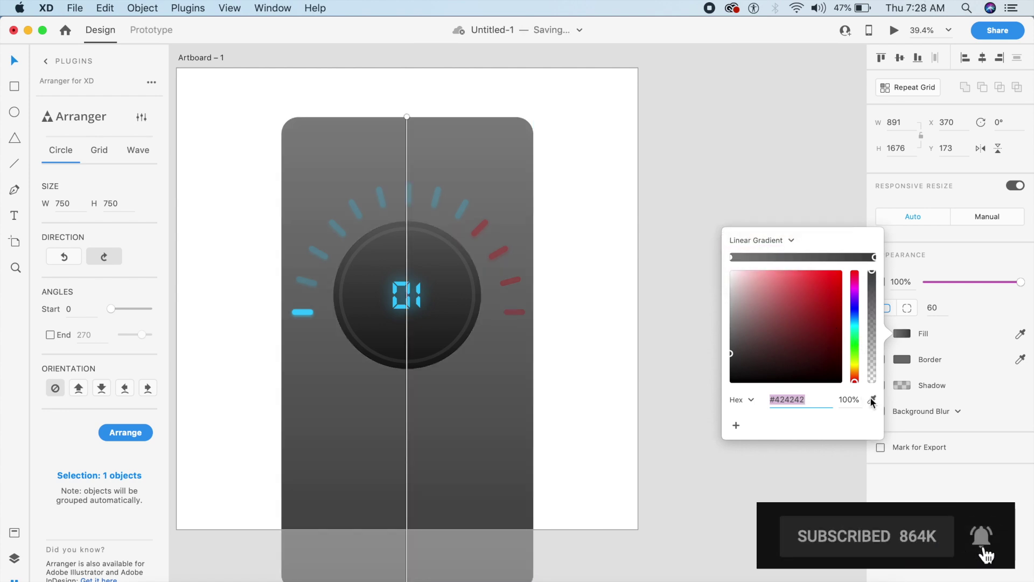
pyautogui.click(871, 398)
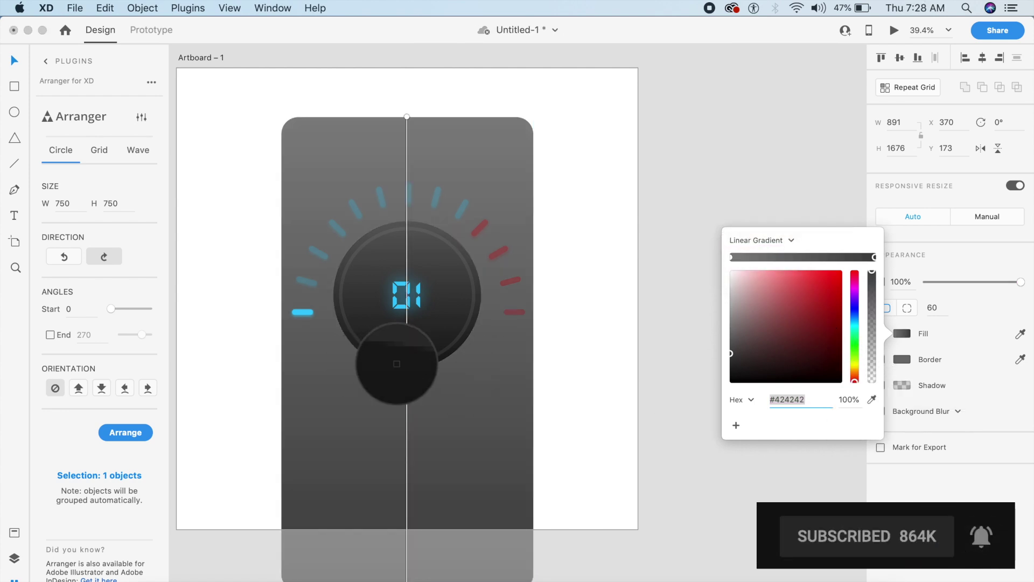
pyautogui.click(403, 360)
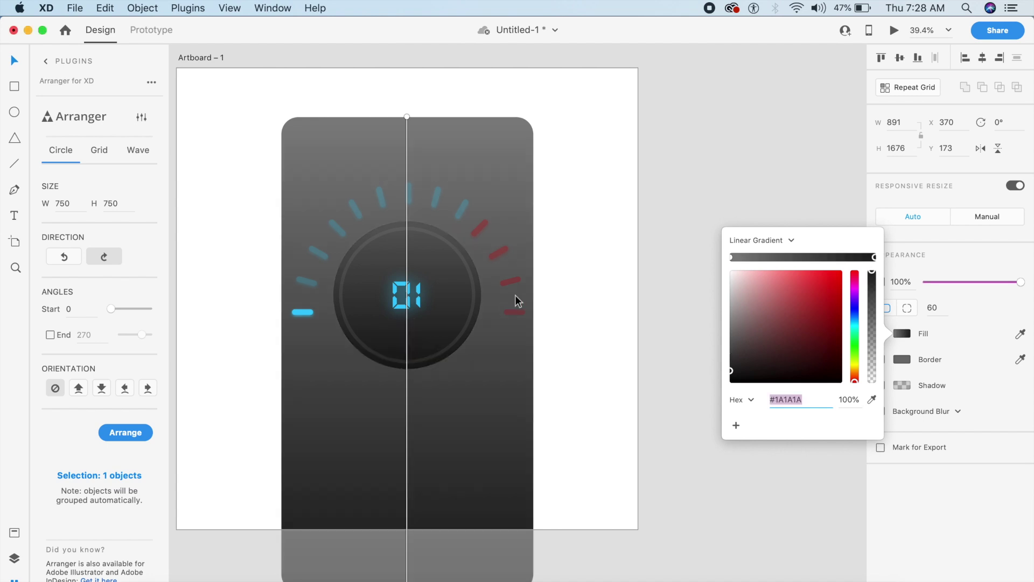
# Darken the upper colour of the background's gradient by sampling the dark grey from the upper part of the dial.
pyautogui.click(405, 117)
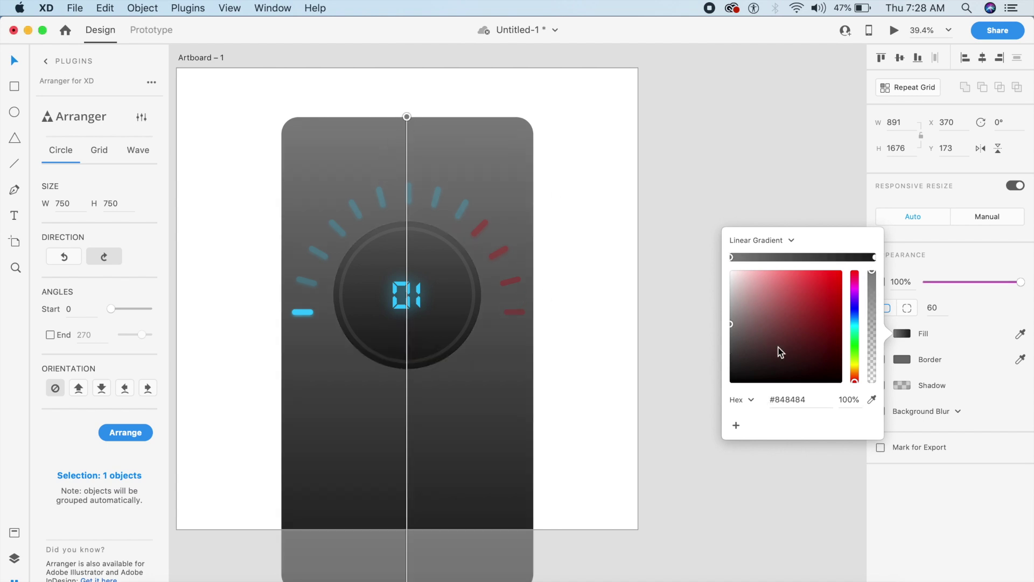
pyautogui.click(431, 240)
pyautogui.click(605, 191)
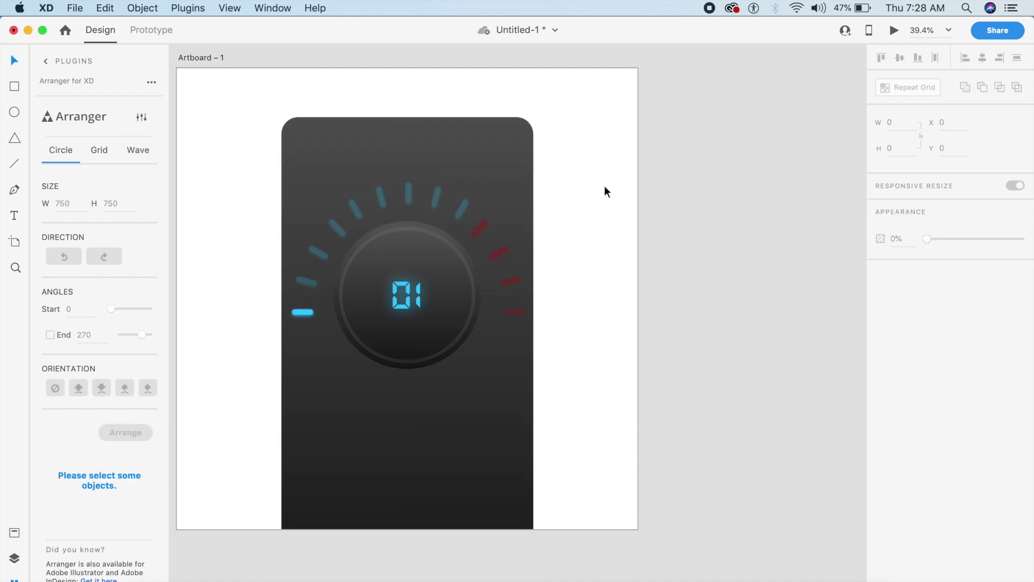
# Unlock the dial's outer circle and inner ring, and select the "01" text.
pyautogui.click(434, 310)
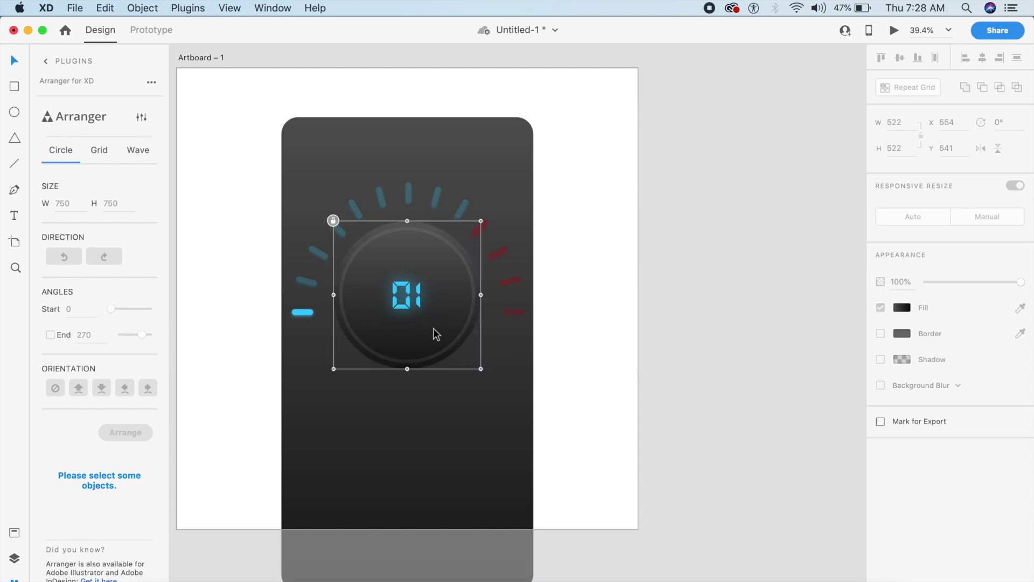
pyautogui.press('super+l')
pyautogui.click(722, 286)
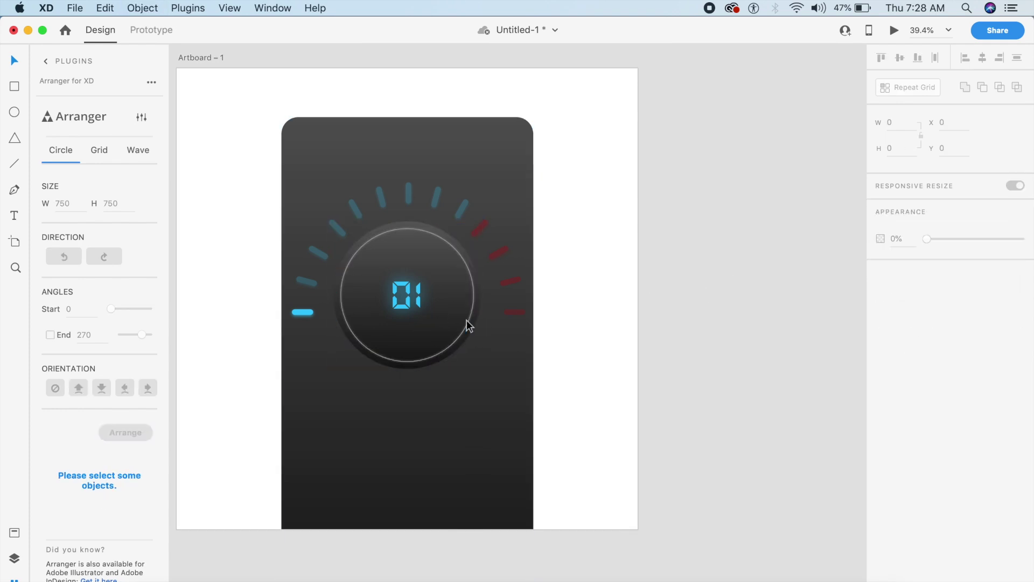
pyautogui.click(467, 325)
pyautogui.press('super+l')
pyautogui.click(411, 292)
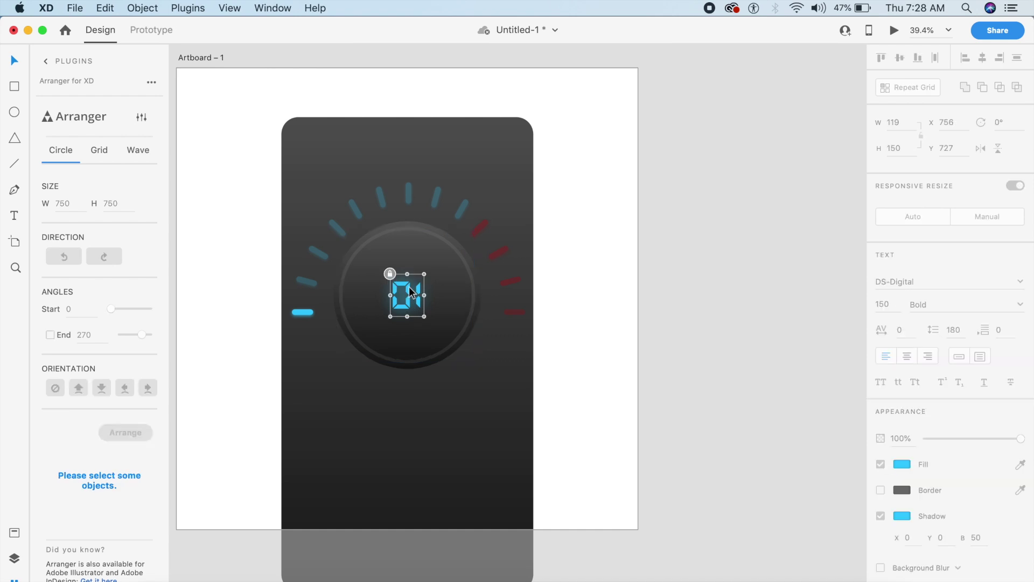
pyautogui.click(658, 319)
# Draw a white triangle about 69 by 60 between the lit blue tick and the dial.
pyautogui.hscroll(-2, 658, 319)
pyautogui.scroll(3, 659, 319)
pyautogui.hscroll(-2, 660, 318)
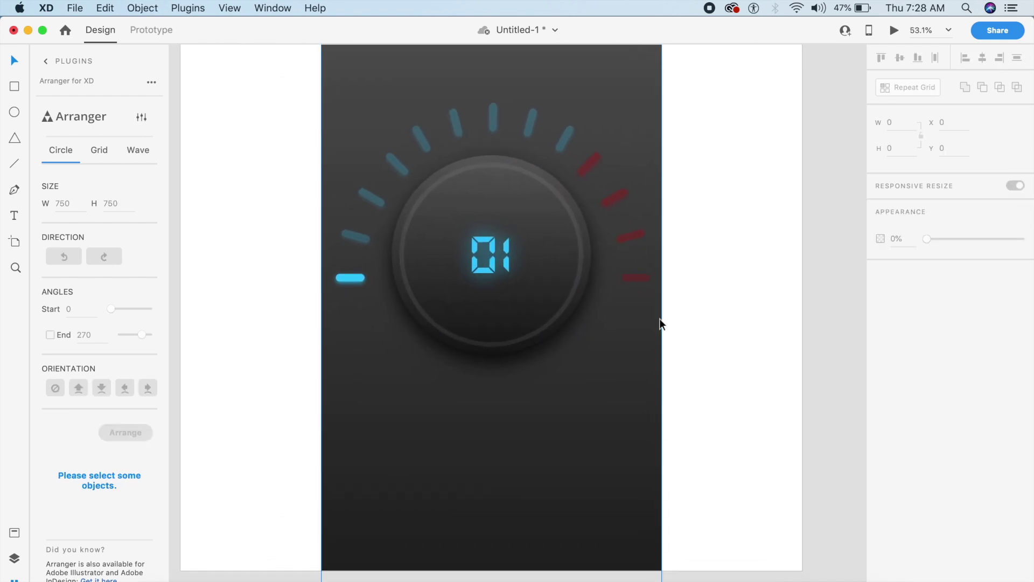
pyautogui.press('y')
pyautogui.moveTo(375, 267); pyautogui.dragTo(401, 291)
pyautogui.press('Escape')
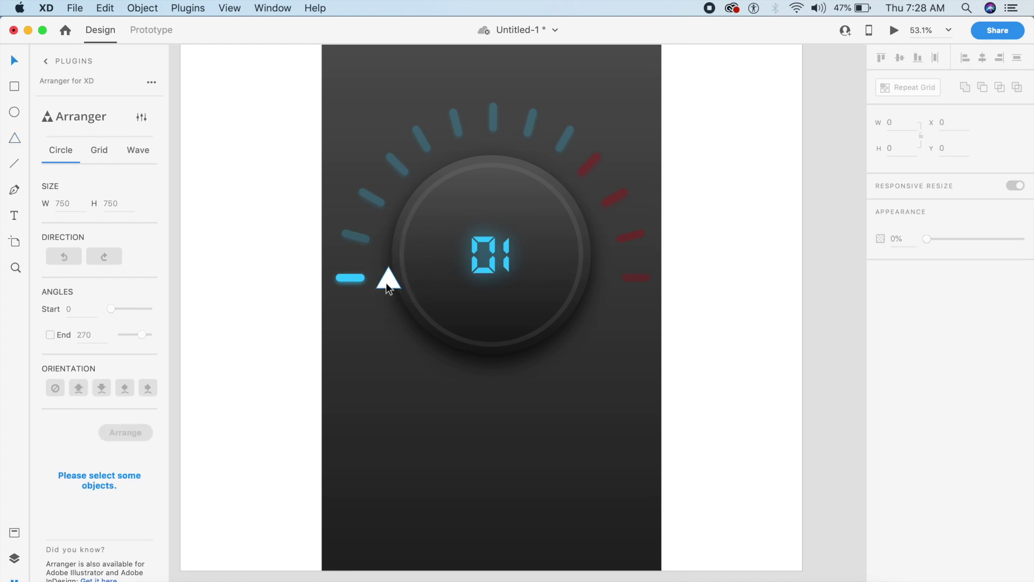
pyautogui.click(387, 283)
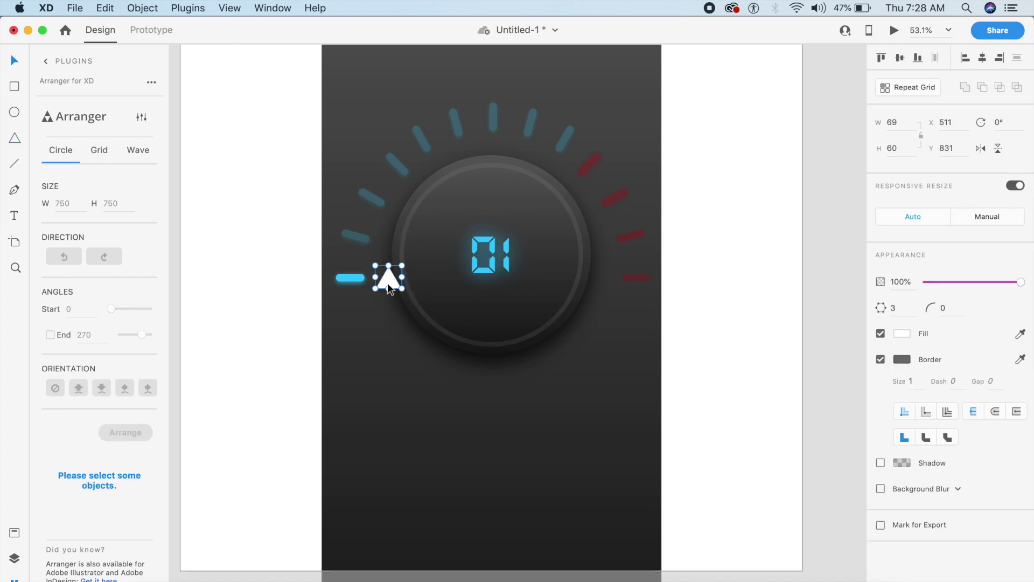
# Enlarge the triangle to about 91 by 79 and rotate it -90° so it points at the lit tick.
pyautogui.click(15, 139)
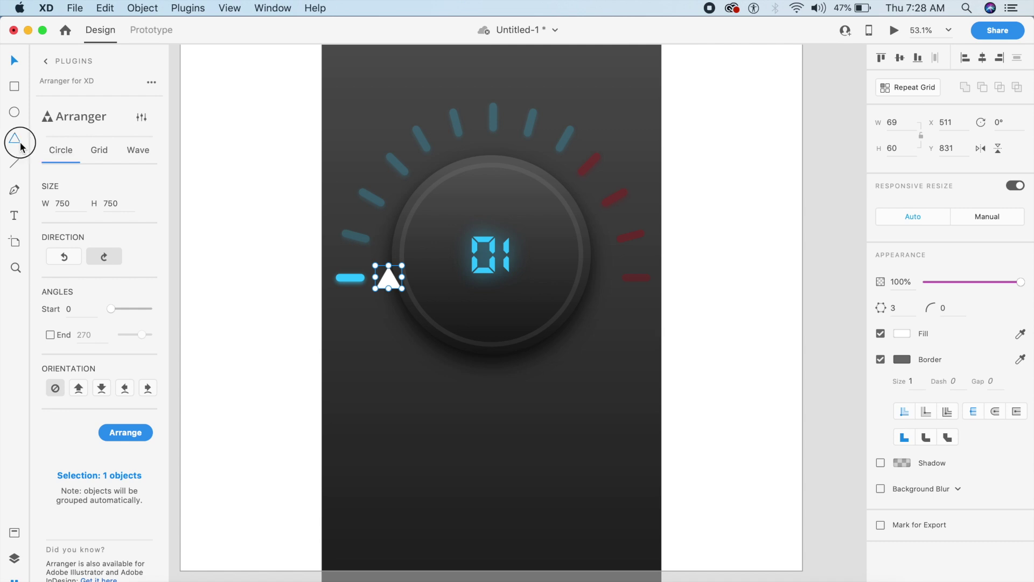
pyautogui.click(380, 283)
pyautogui.moveTo(402, 288); pyautogui.dragTo(455, 193)
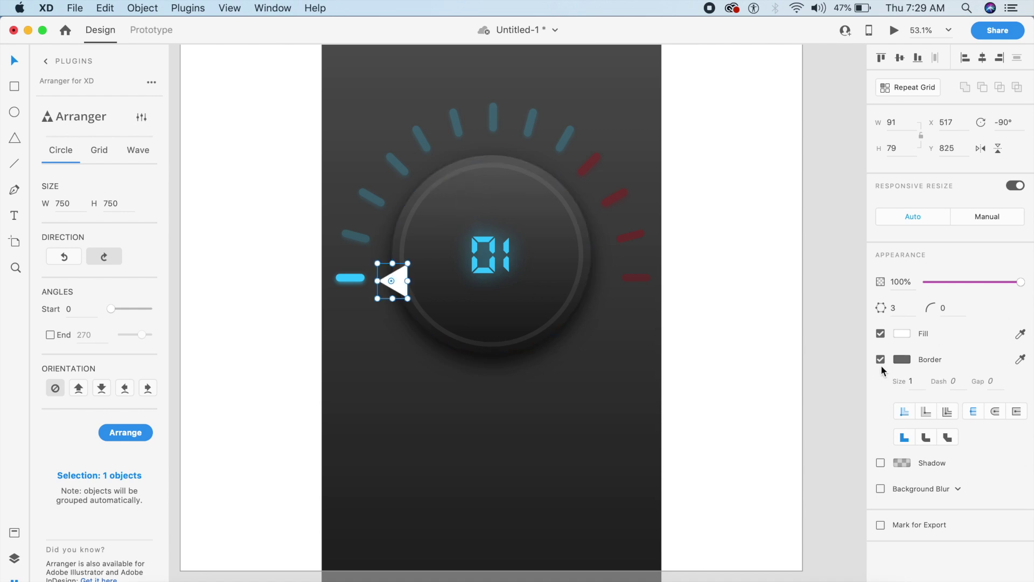
# Remove the triangle's border and fill it with the dark grey sampled from the upper part of the dial.
pyautogui.click(882, 359)
pyautogui.click(1020, 333)
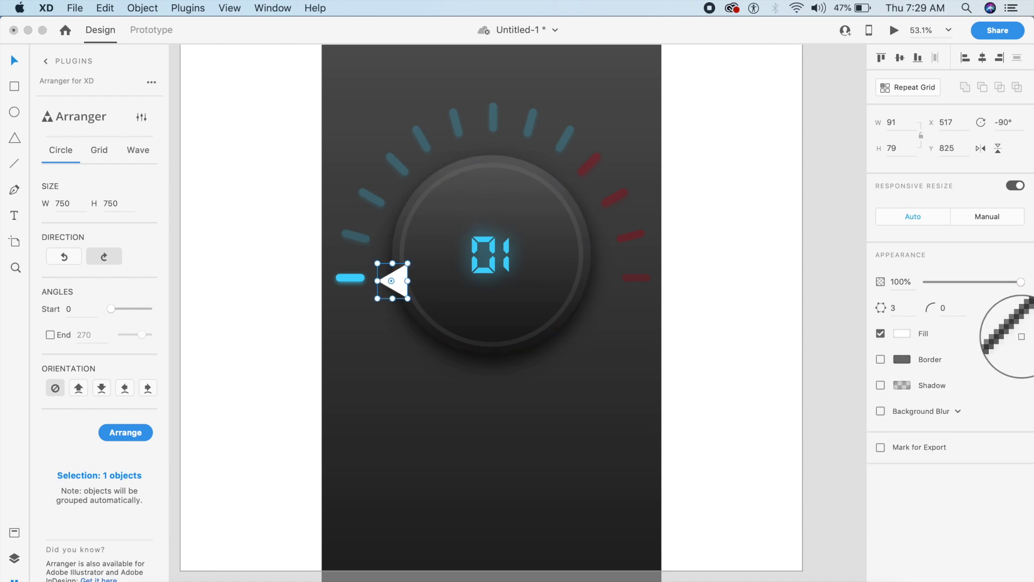
pyautogui.click(492, 176)
# Move the triangle against the dial's edge at about X 501, Y 815, and layer it behind the dial but above the background.
pyautogui.moveTo(395, 281); pyautogui.dragTo(393, 285)
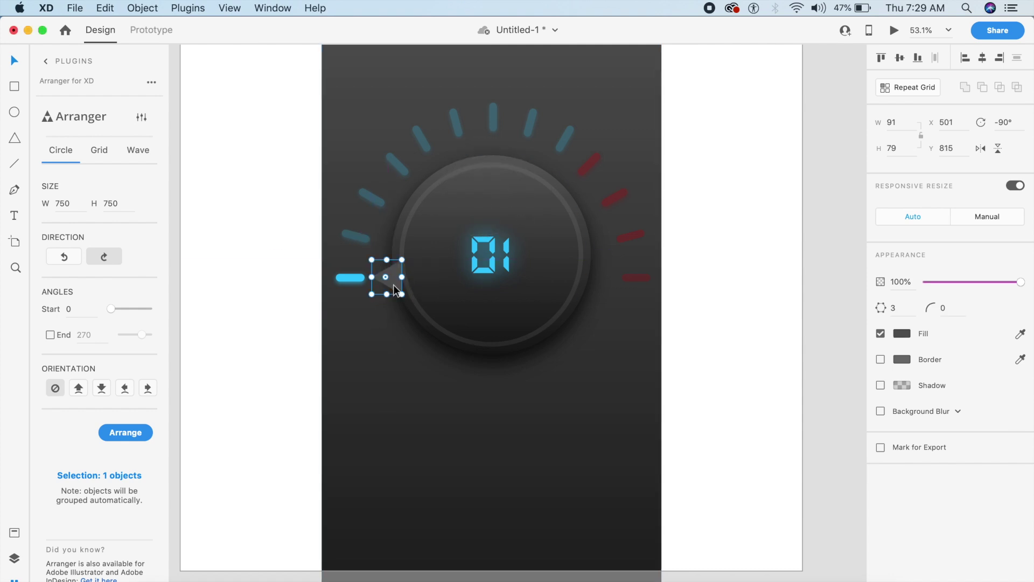
pyautogui.press('super+bracketright')
pyautogui.press('super+bracketright')
pyautogui.press('super+bracketleft')
pyautogui.press('super+bracketleft')
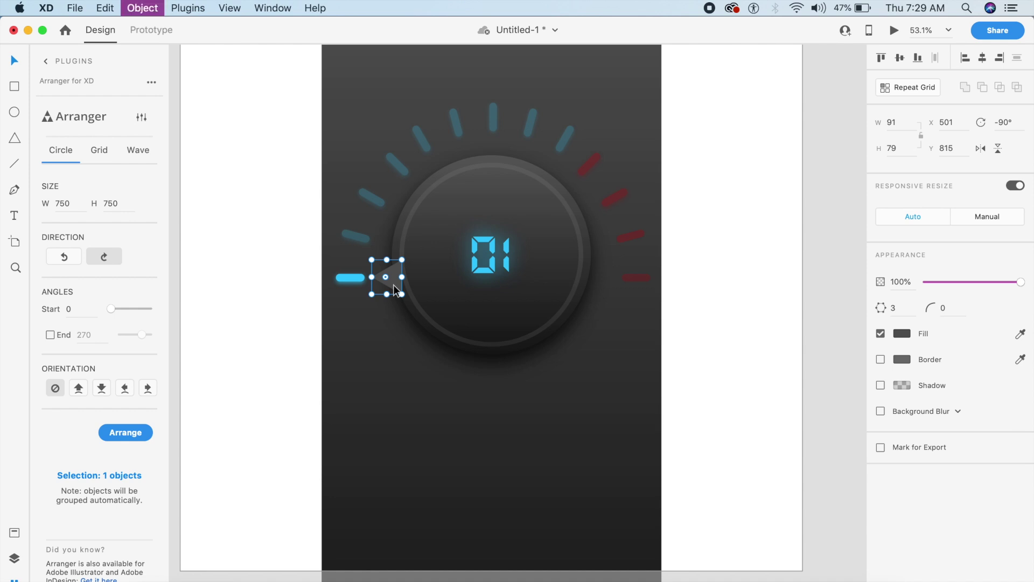
pyautogui.press('super+bracketright')
pyautogui.press('super+bracketright')
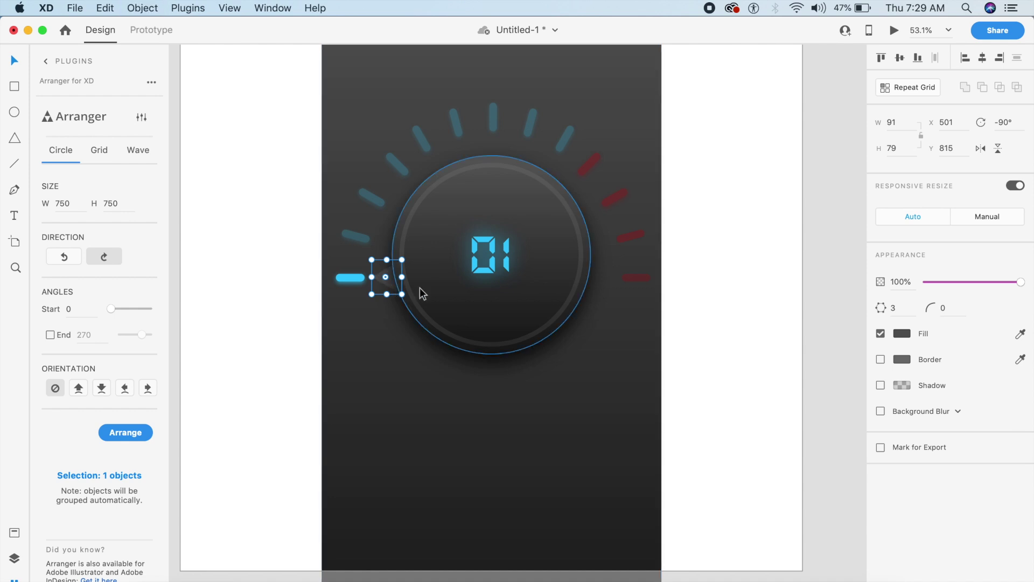
pyautogui.click(491, 281)
pyautogui.scroll(5, 490, 283)
pyautogui.click(430, 261)
pyautogui.press('super+bracketleft')
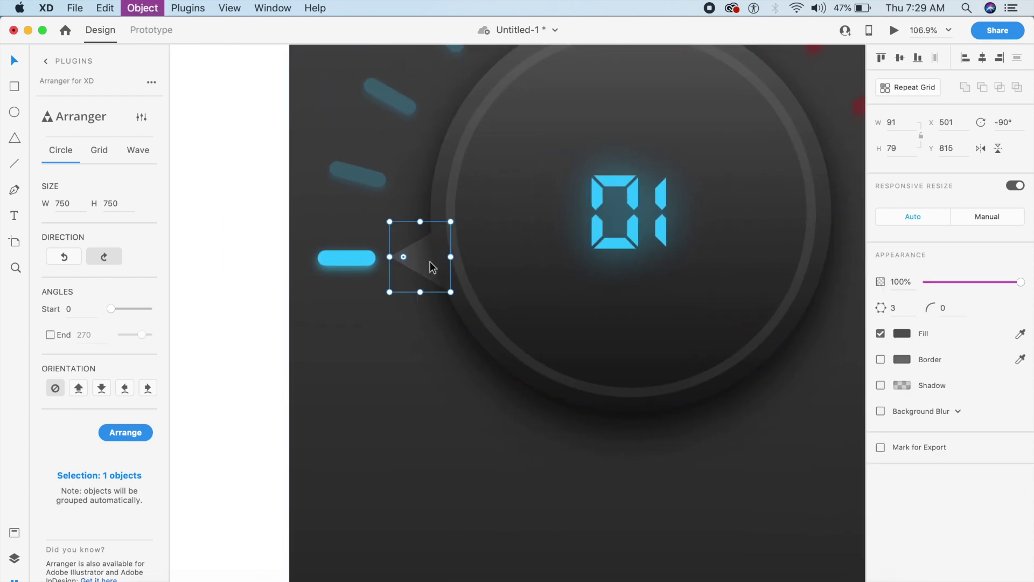
pyautogui.click(396, 379)
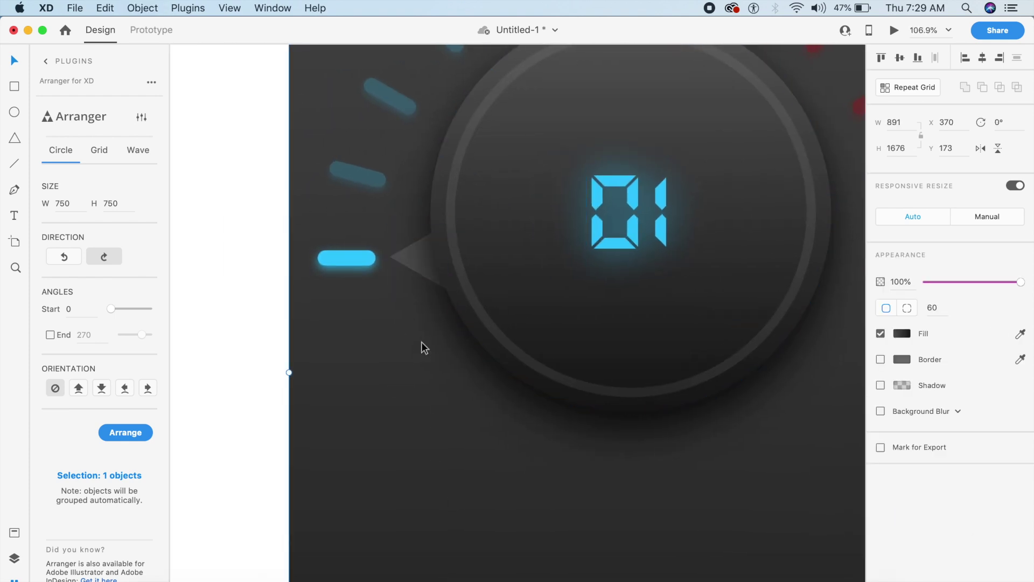
# Move the triangle up to about Y 757, level with the "01" number.
pyautogui.moveTo(409, 254); pyautogui.dragTo(412, 205)
pyautogui.press('super+0')
pyautogui.click(301, 318)
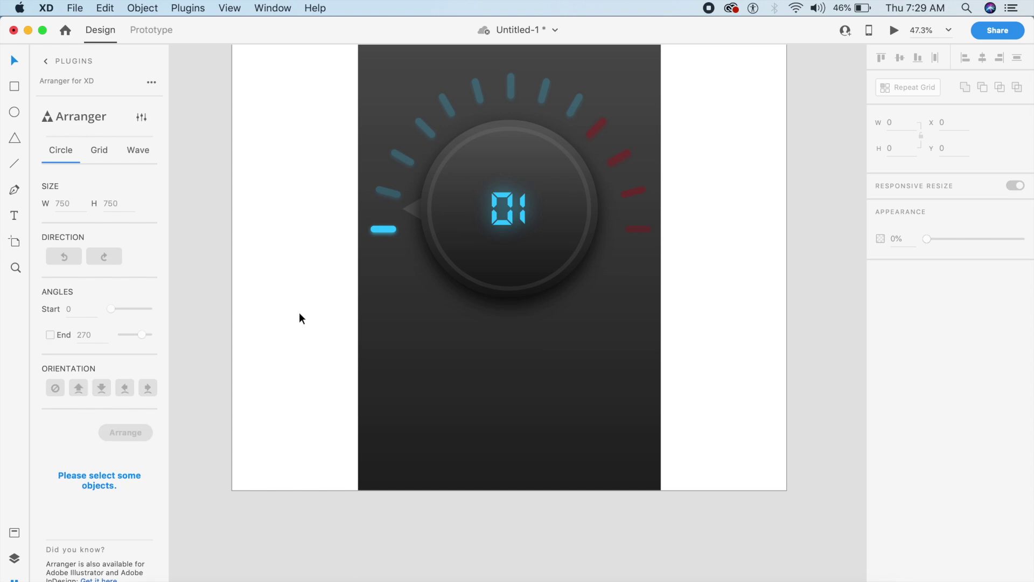
# Draw a white circle about 632 by 632 around the dial, reaching the triangle's tip.
pyautogui.scroll(5, 299, 318)
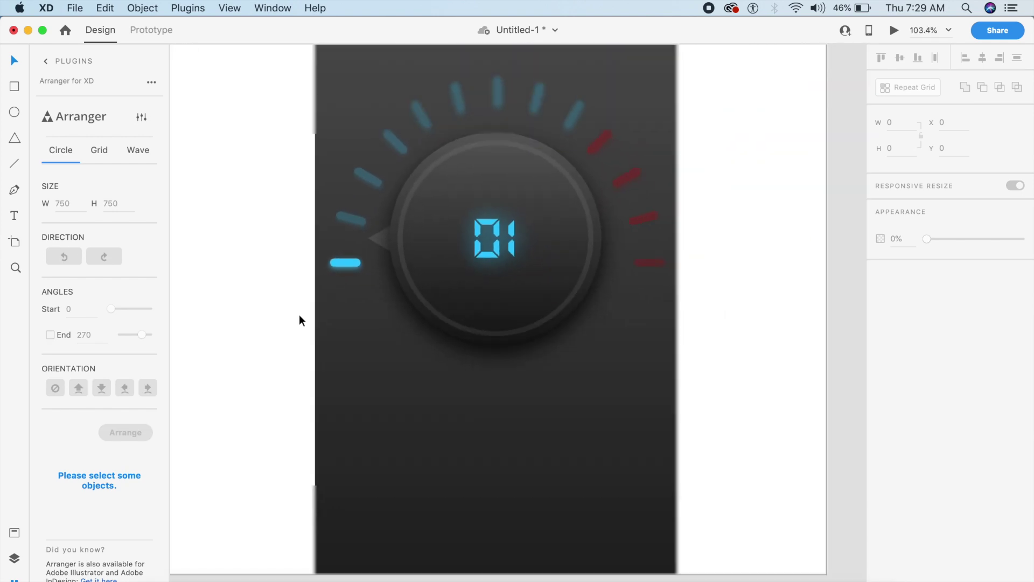
pyautogui.press('super+0')
pyautogui.press('e')
pyautogui.moveTo(353, 135); pyautogui.dragTo(658, 351)
pyautogui.moveTo(430, 183); pyautogui.dragTo(432, 198)
pyautogui.press('v')
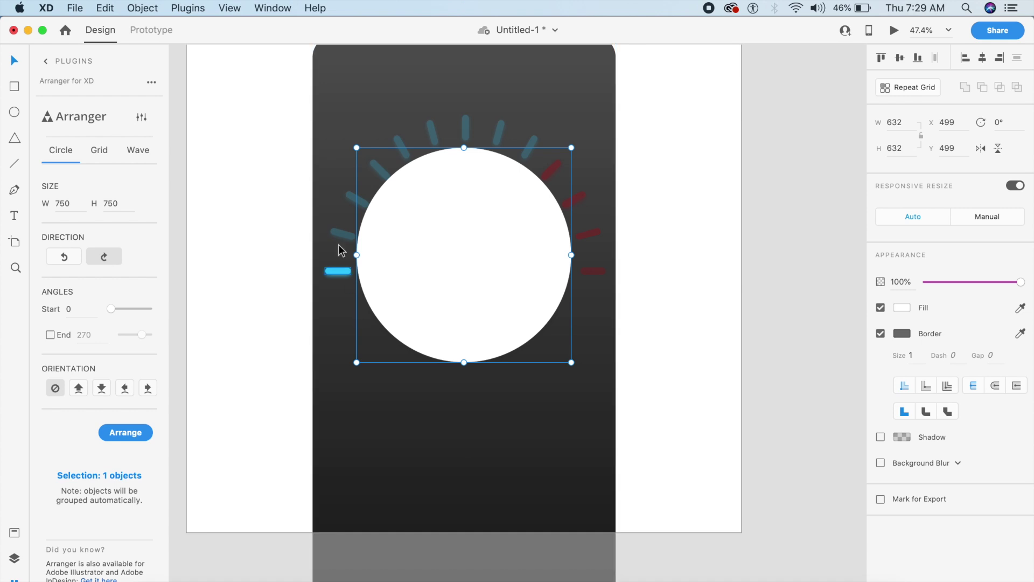
# Send the white circle back in the layer order until it sits behind the dial and the triangle.
pyautogui.press('super+bracketleft')
pyautogui.press('super+bracketleft')
pyautogui.press('super+bracketleft')
pyautogui.press('super+bracketleft')
pyautogui.press('super+bracketleft')
pyautogui.press('super+bracketleft')
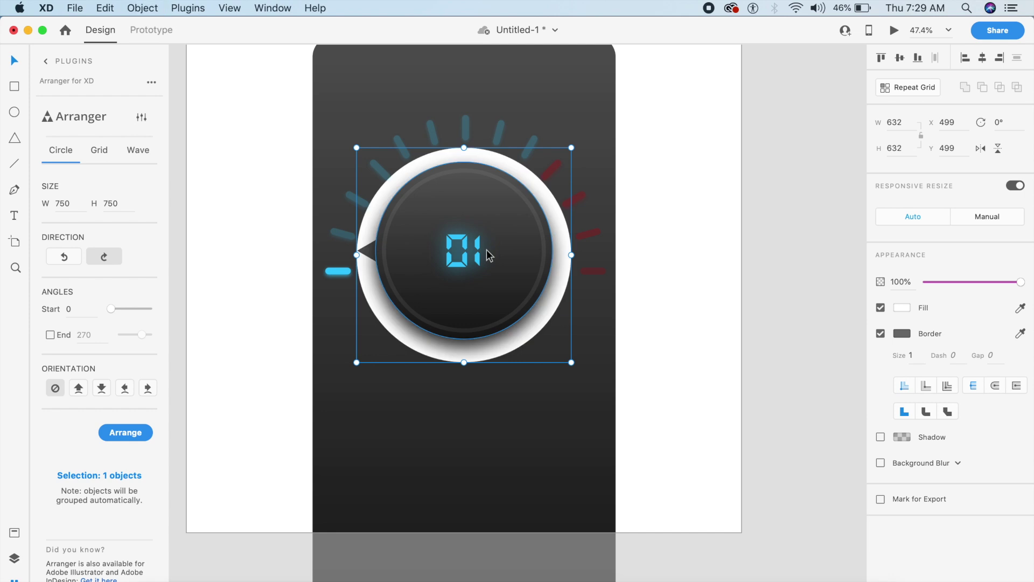
# Group the triangle pointer with the large white circle.
pyautogui.keyDown('shift'); pyautogui.click(374, 254); pyautogui.keyUp('shift')
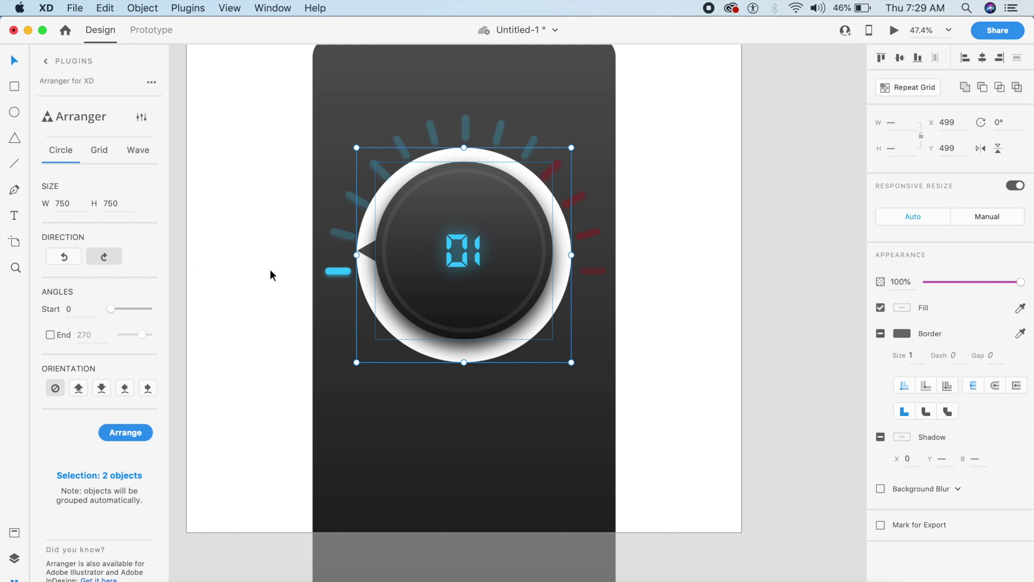
pyautogui.click(264, 274)
pyautogui.click(370, 258)
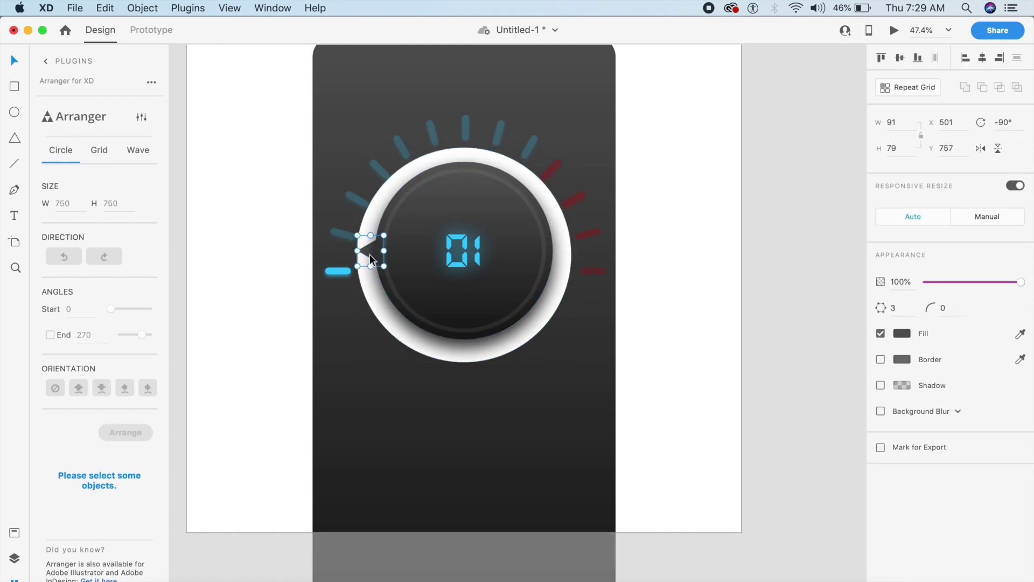
pyautogui.keyDown('shift'); pyautogui.click(385, 324); pyautogui.keyUp('shift')
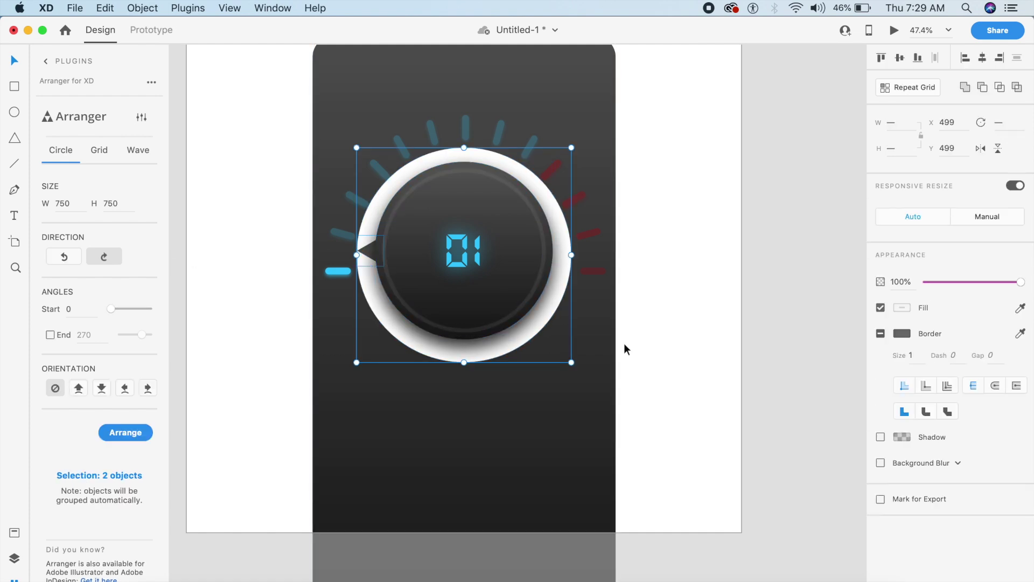
pyautogui.press('super+g')
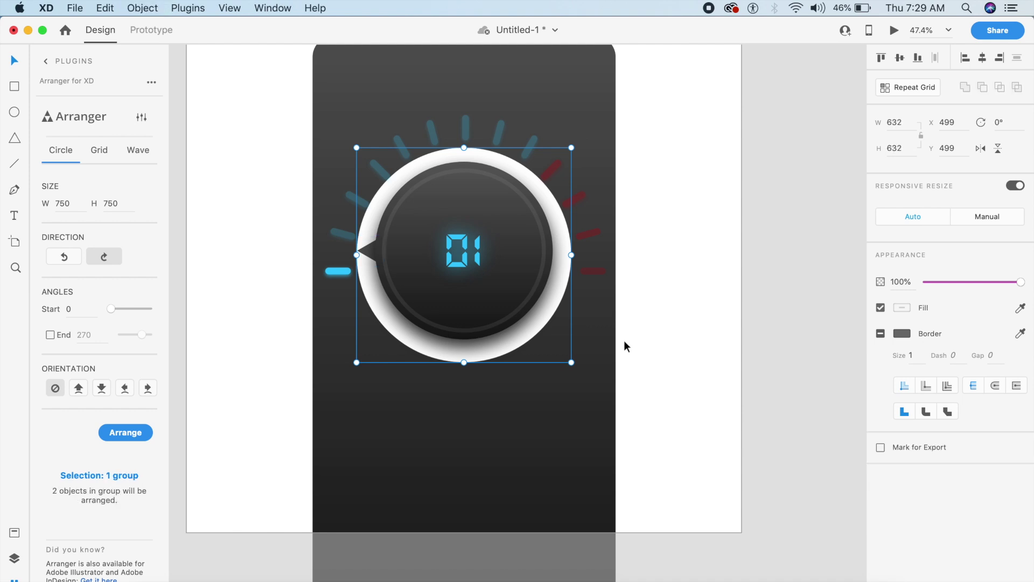
# Make the white circle inside the pointer group fully transparent by lowering its opacity.
pyautogui.doubleClick(559, 311)
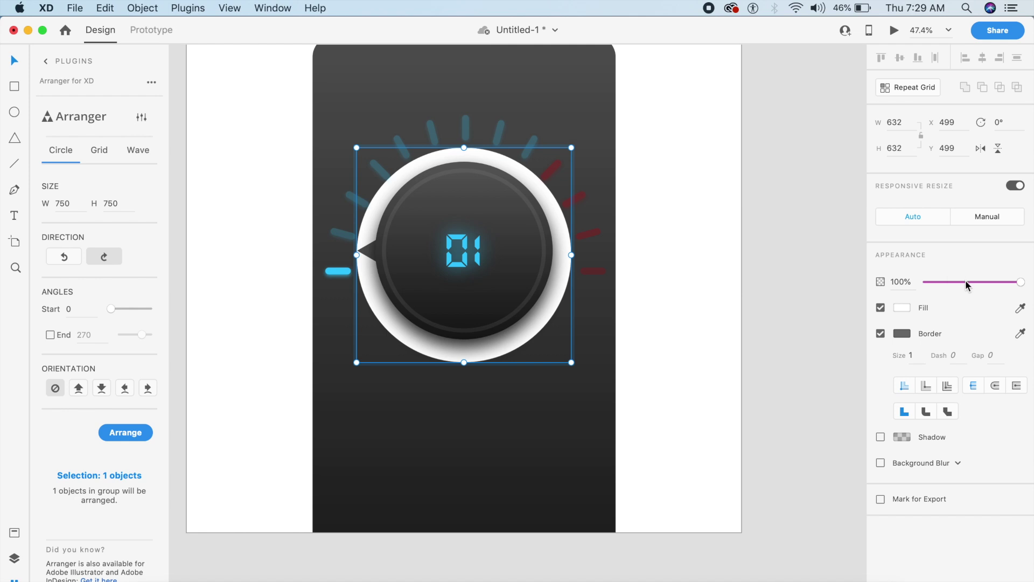
pyautogui.moveTo(967, 285); pyautogui.dragTo(826, 293)
pyautogui.click(639, 324)
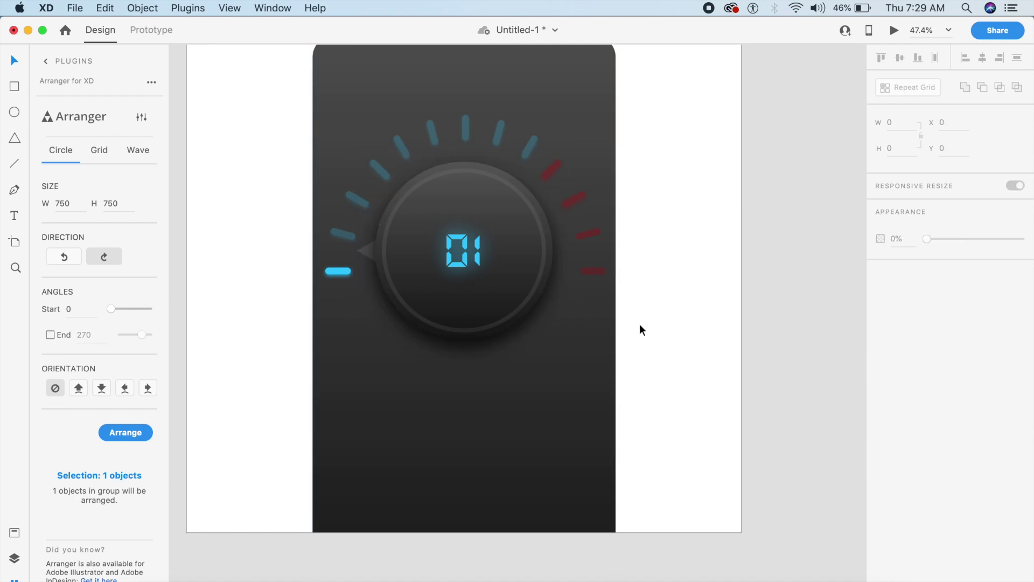
# Duplicate the dial artboard to create a second state of the interface beside it.
pyautogui.scroll(-5, 363, 254)
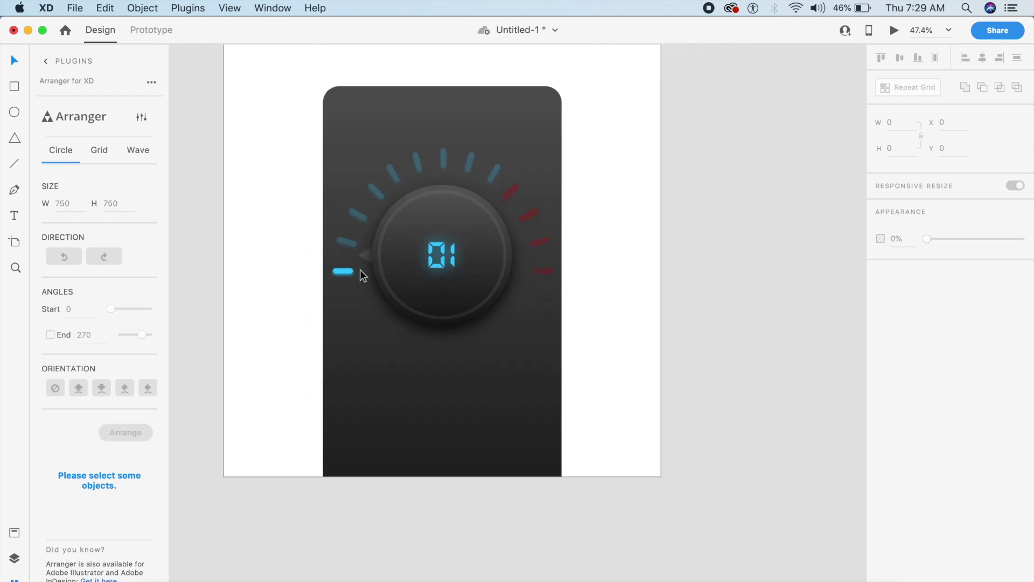
pyautogui.scroll(3, 514, 225)
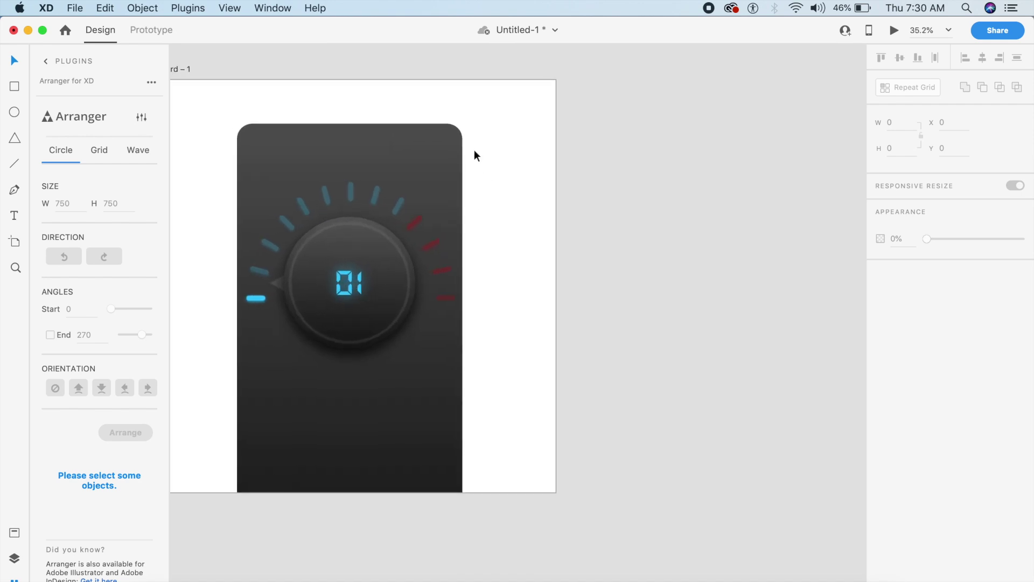
pyautogui.hscroll(-2, 474, 124)
pyautogui.click(222, 62)
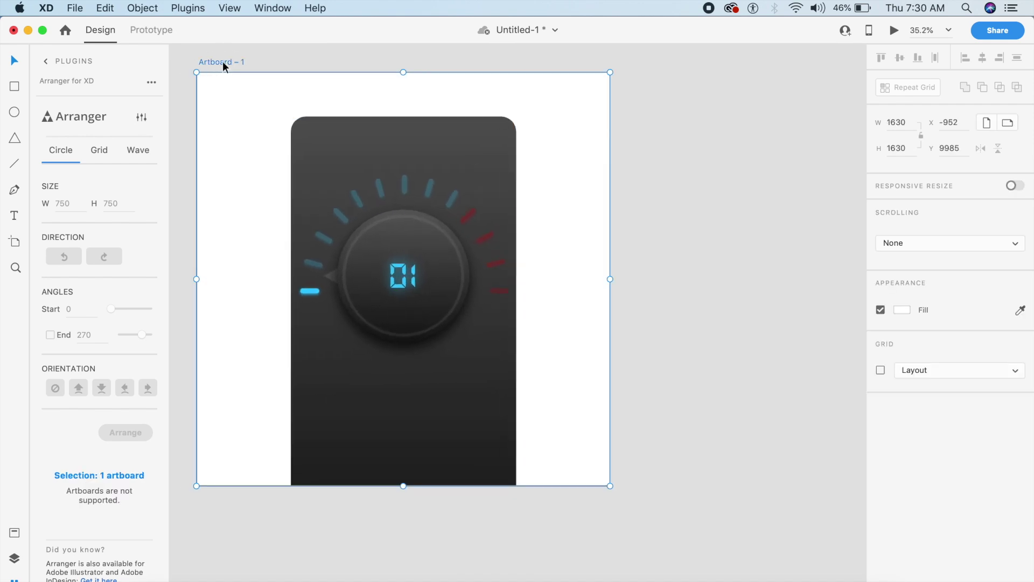
pyautogui.press('super+d')
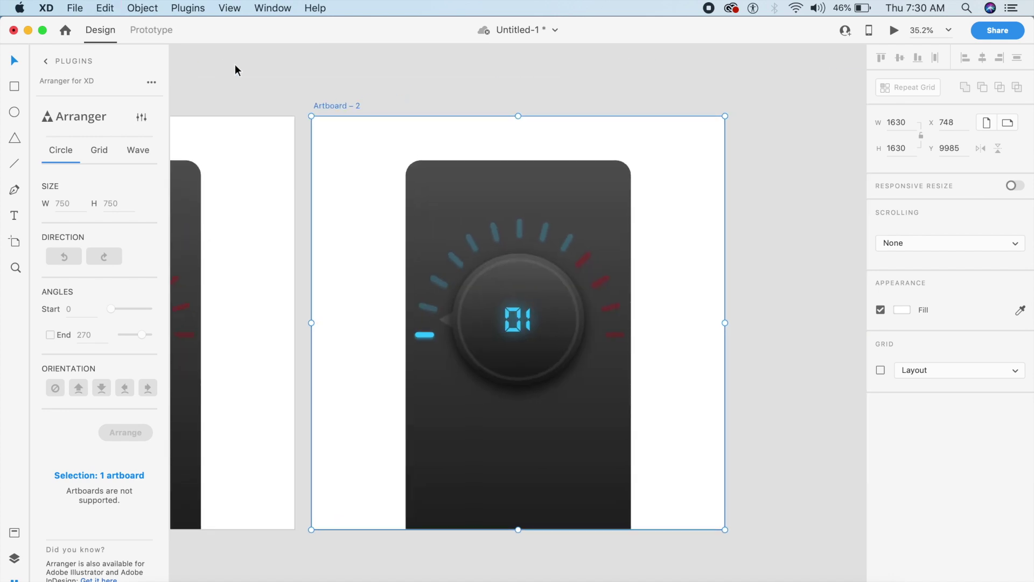
pyautogui.click(382, 80)
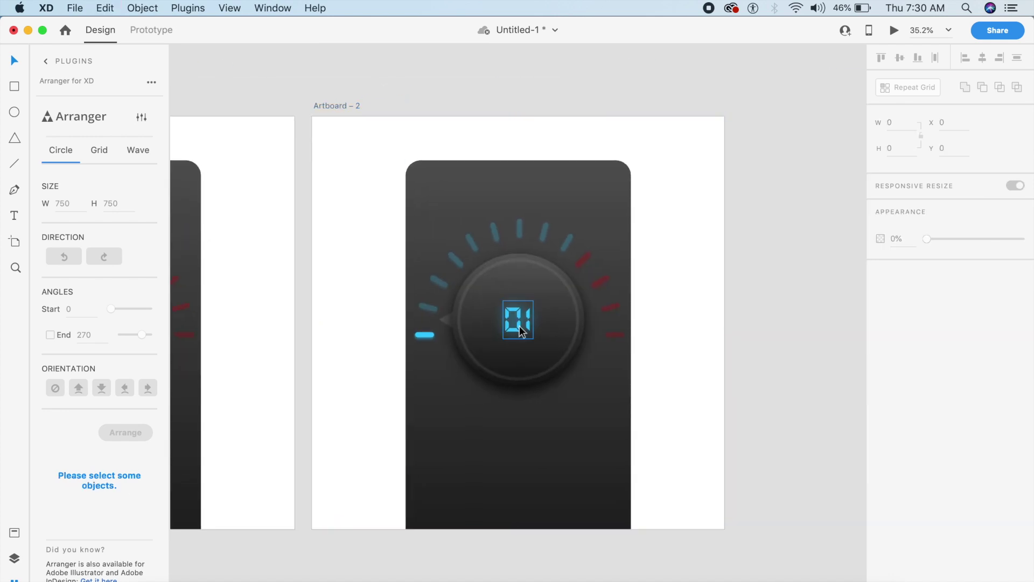
# Rotate the pointer group on the second artboard clockwise to 6°, so the triangle aims at the second tick mark.
pyautogui.scroll(-3, 518, 326)
pyautogui.hscroll(1, 518, 325)
pyautogui.scroll(5, 519, 326)
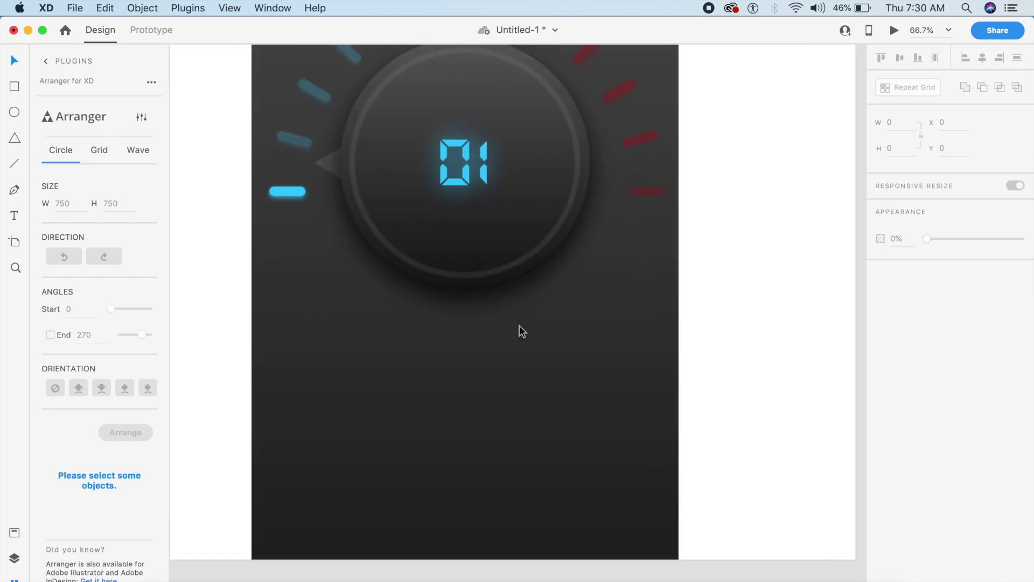
pyautogui.click(333, 160)
pyautogui.scroll(3, 334, 161)
pyautogui.hscroll(1, 334, 161)
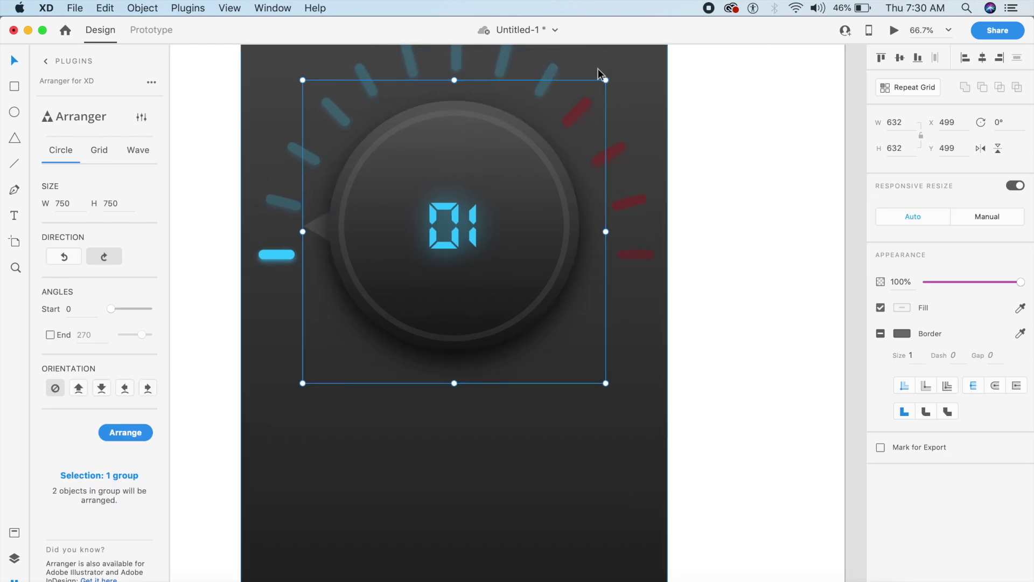
pyautogui.moveTo(610, 76); pyautogui.dragTo(653, 71)
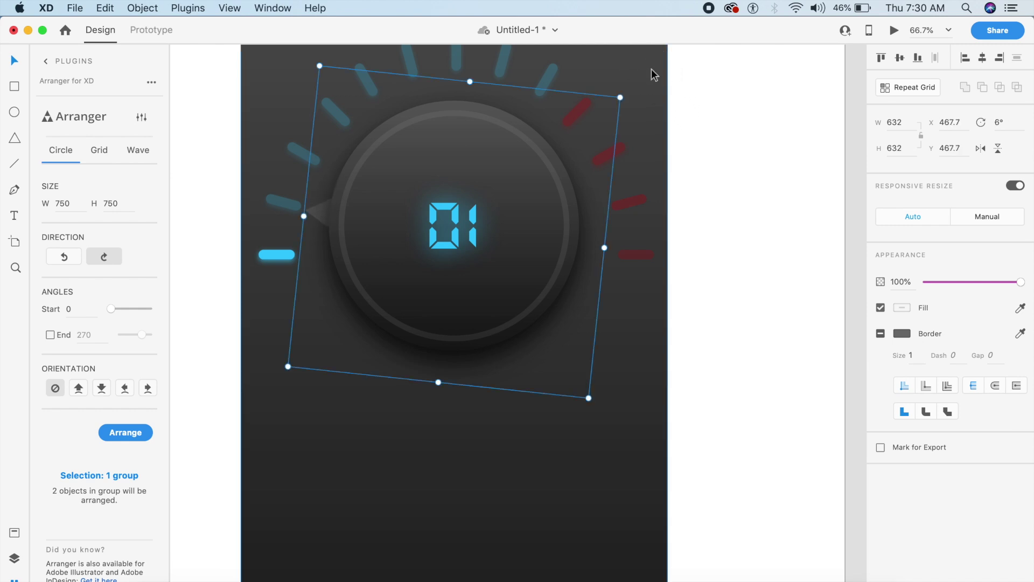
# Raise the opacity of the second blue tick mark on Artboard – 2 to 100%.
pyautogui.doubleClick(295, 207)
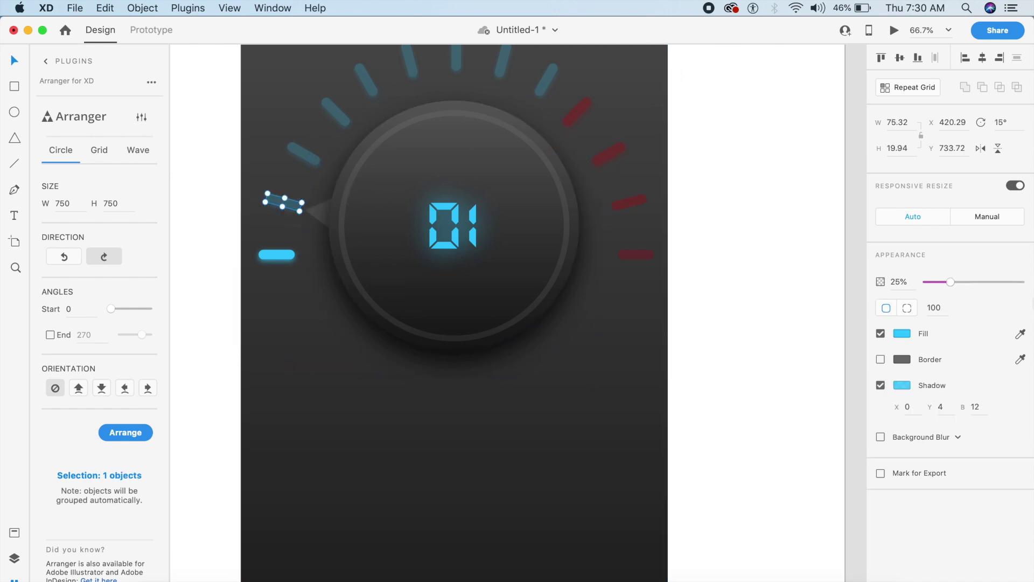
pyautogui.moveTo(952, 282); pyautogui.dragTo(1023, 282)
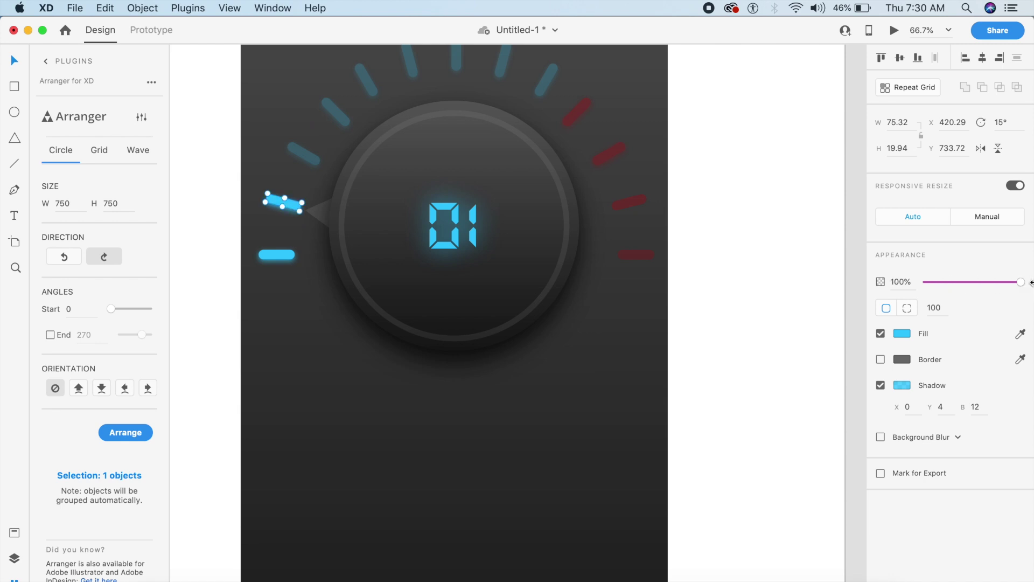
pyautogui.click(793, 291)
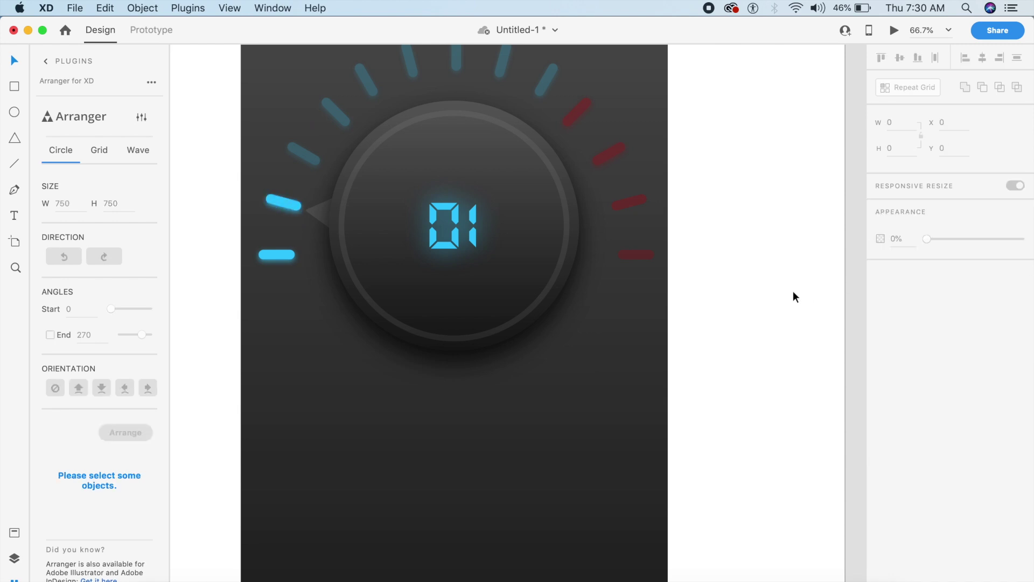
# Change the dial number on Artboard – 2 to 02 and centre it within the dial.
pyautogui.scroll(-3, 793, 291)
pyautogui.click(592, 259)
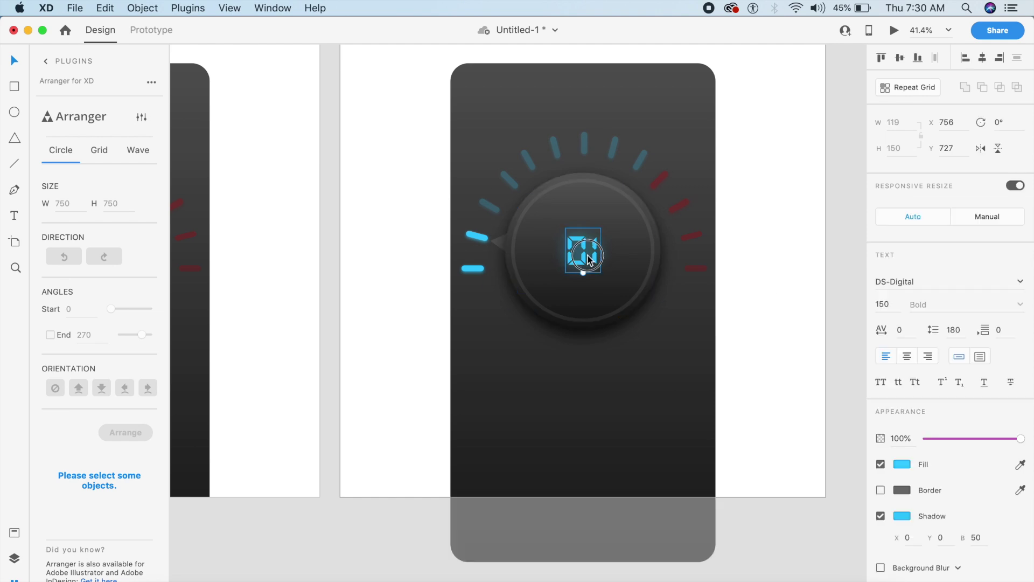
pyautogui.doubleClick(588, 255)
pyautogui.write('02')
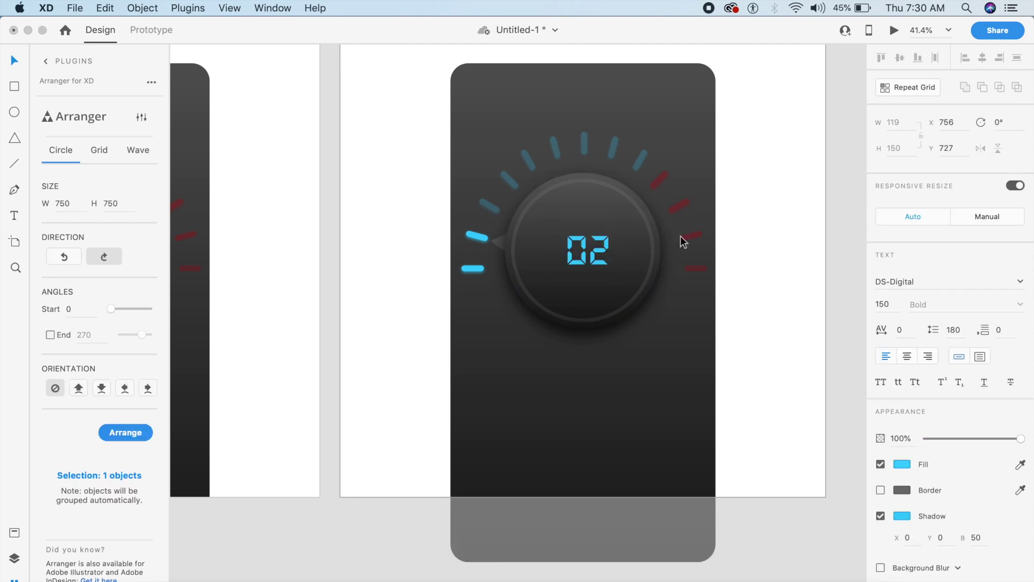
pyautogui.click(745, 254)
pyautogui.moveTo(601, 266); pyautogui.dragTo(596, 268)
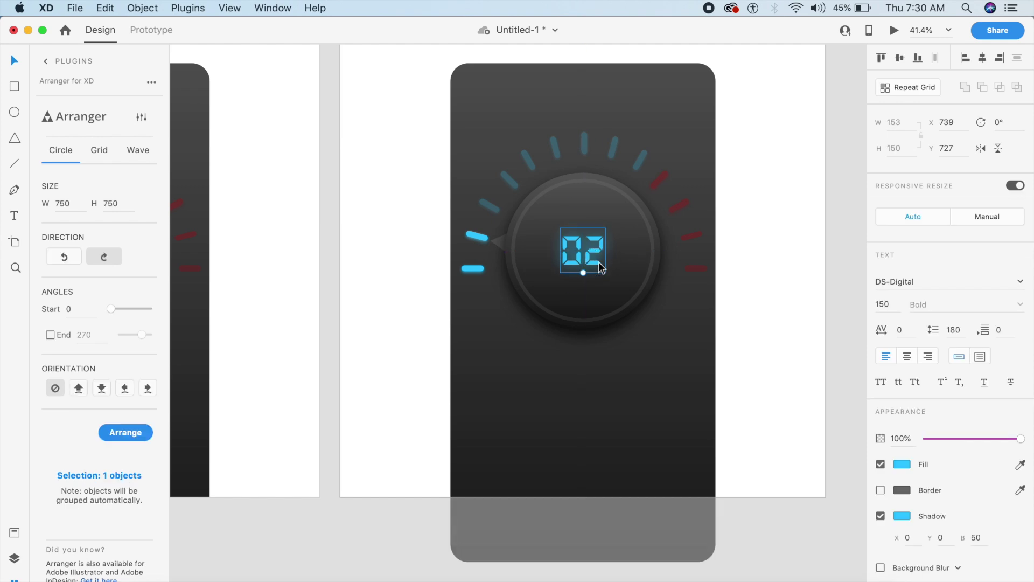
pyautogui.click(741, 309)
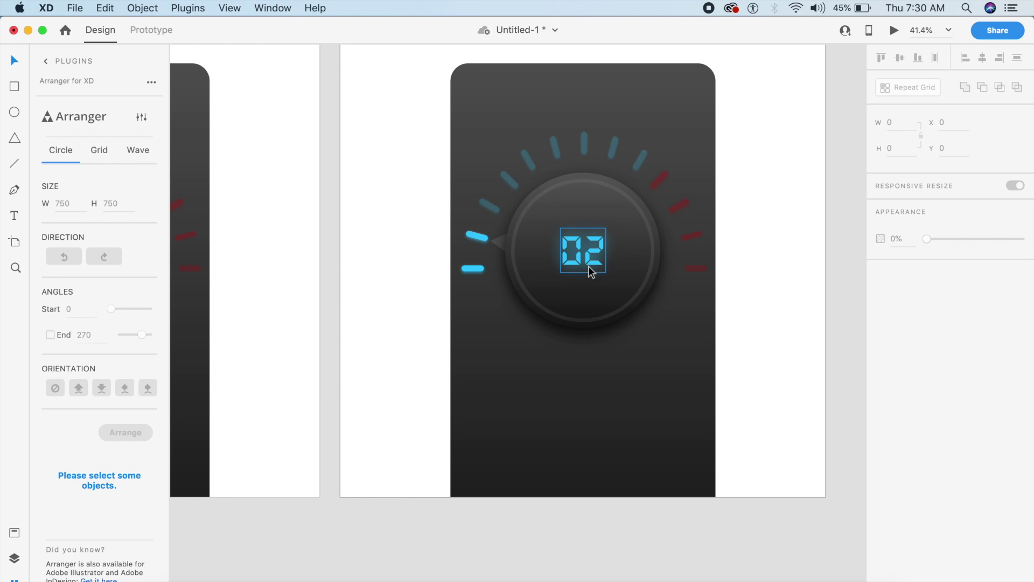
# In Prototype mode, link the pointer group on Artboard – 1 to Artboard – 2 with an Auto-Animate action.
pyautogui.press('super+0')
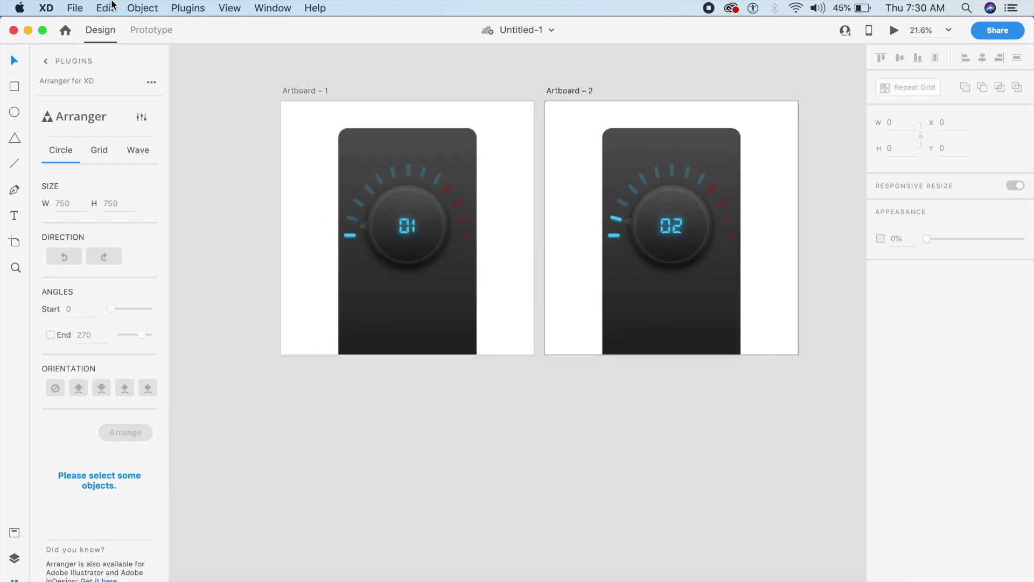
pyautogui.click(161, 30)
pyautogui.click(426, 216)
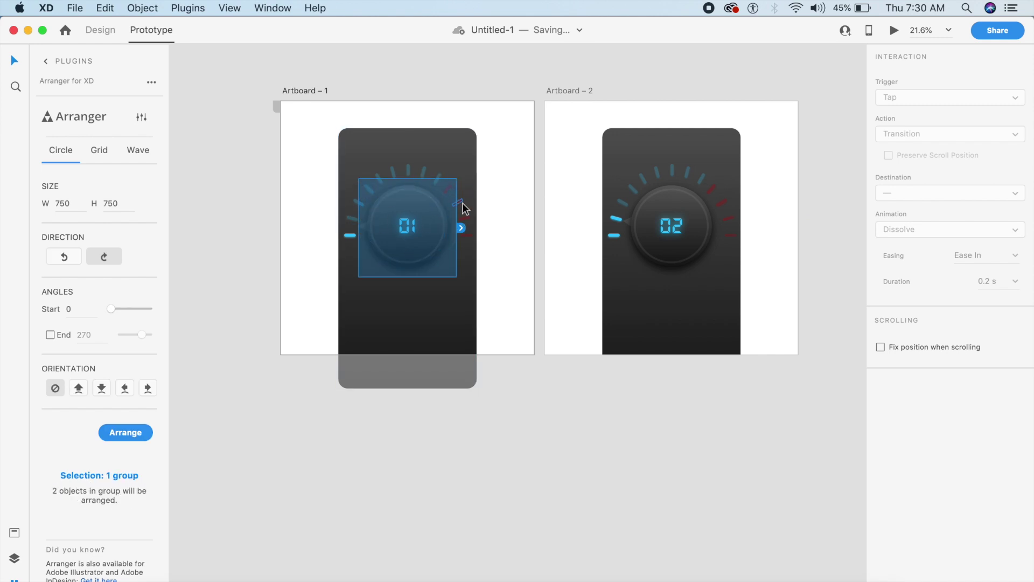
pyautogui.moveTo(461, 228); pyautogui.dragTo(604, 205)
pyautogui.click(972, 137)
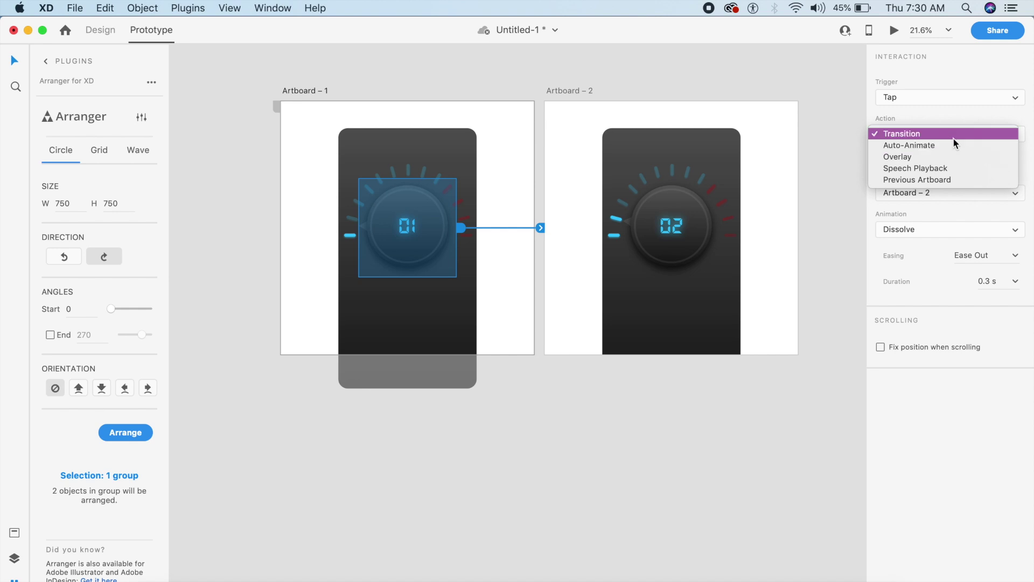
pyautogui.click(933, 146)
# Set the pointer interaction's trigger to Drag and its easing to Ease In-Out.
pyautogui.click(913, 98)
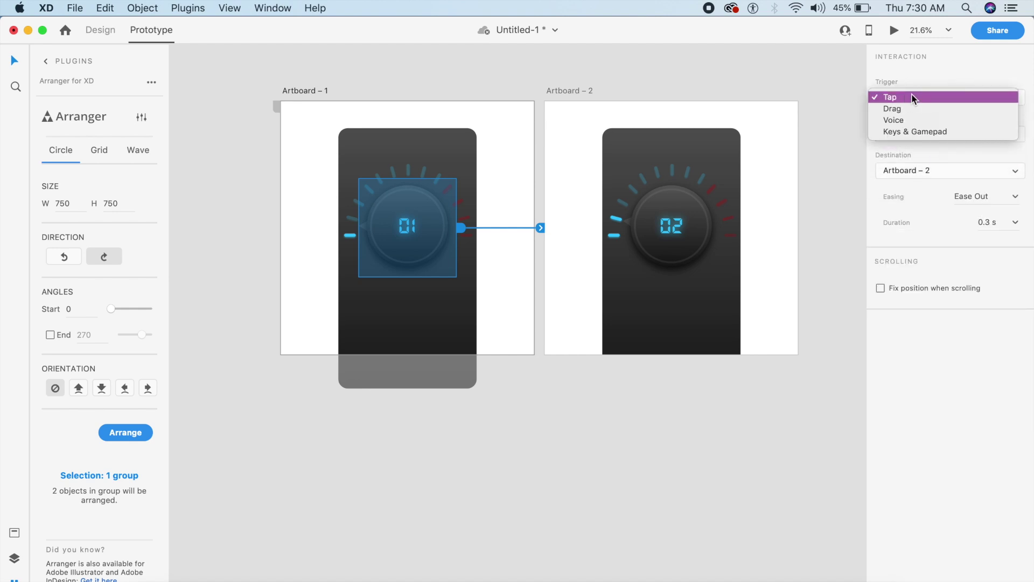
pyautogui.click(912, 97)
pyautogui.click(1015, 199)
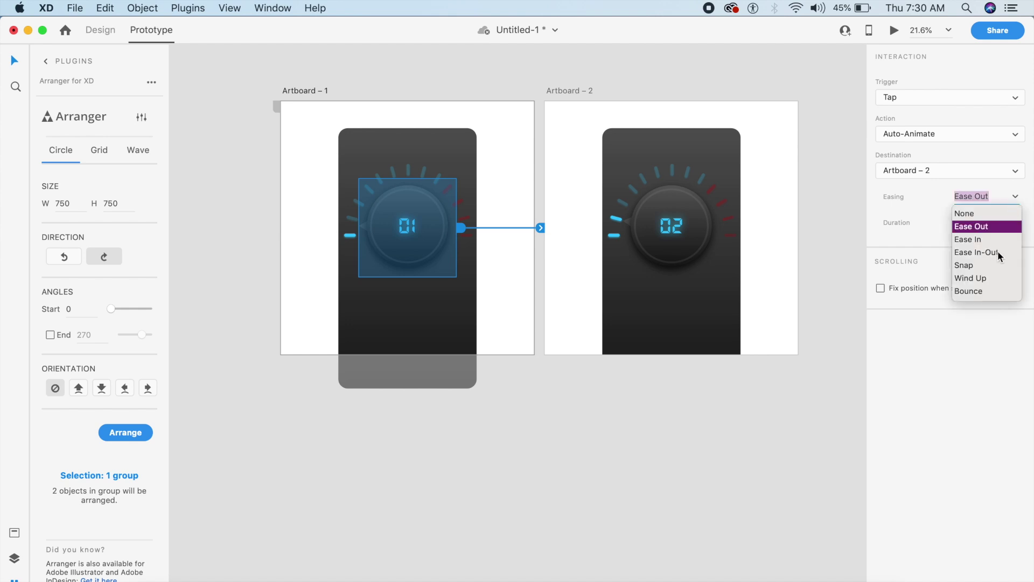
pyautogui.click(977, 252)
pyautogui.click(964, 95)
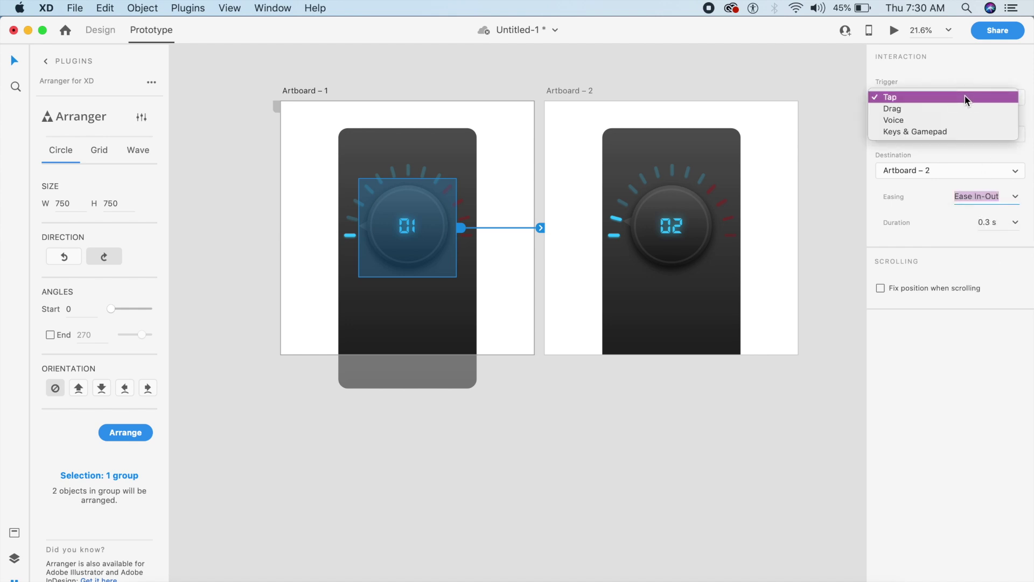
pyautogui.click(921, 109)
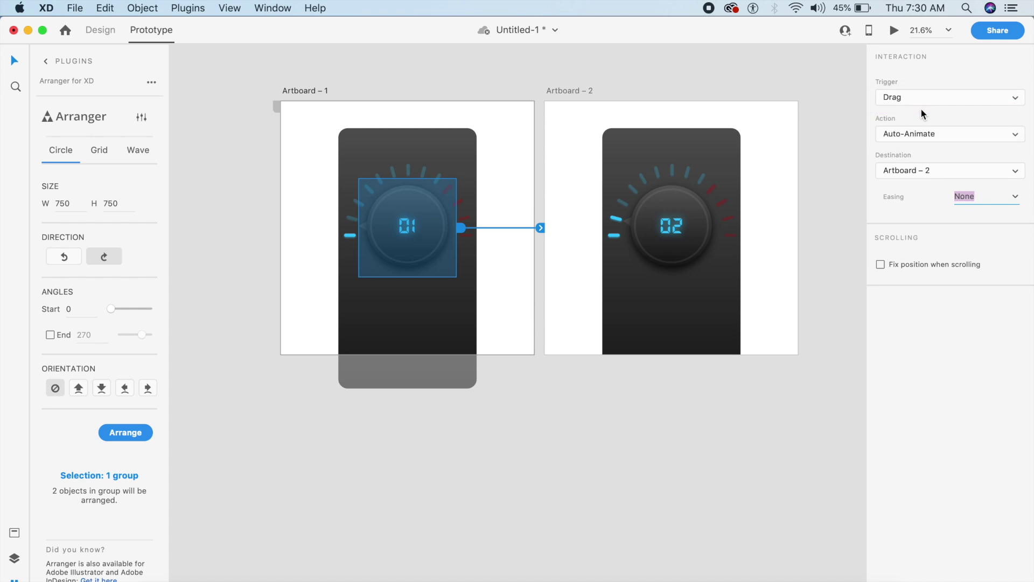
pyautogui.click(1014, 206)
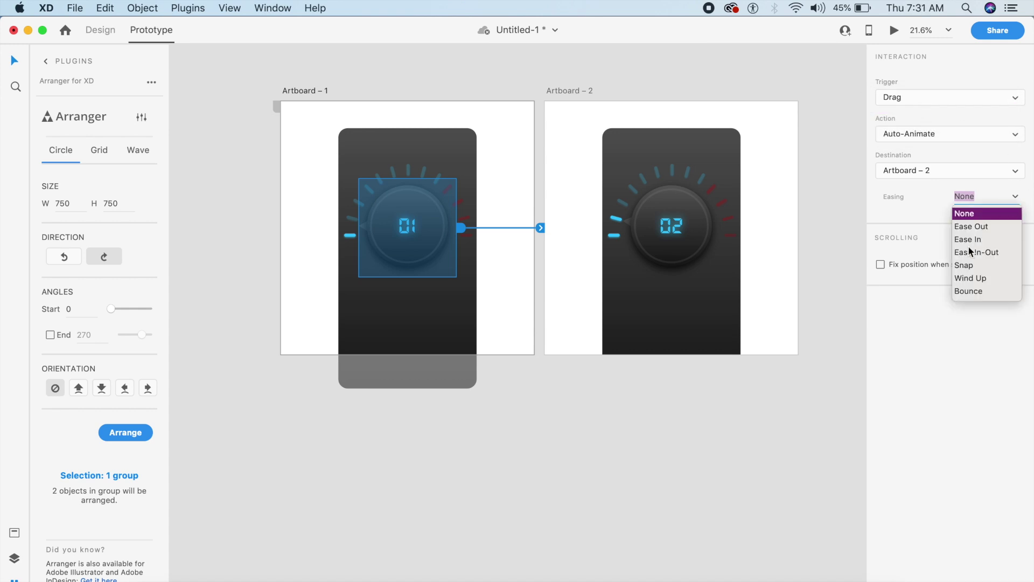
pyautogui.click(988, 252)
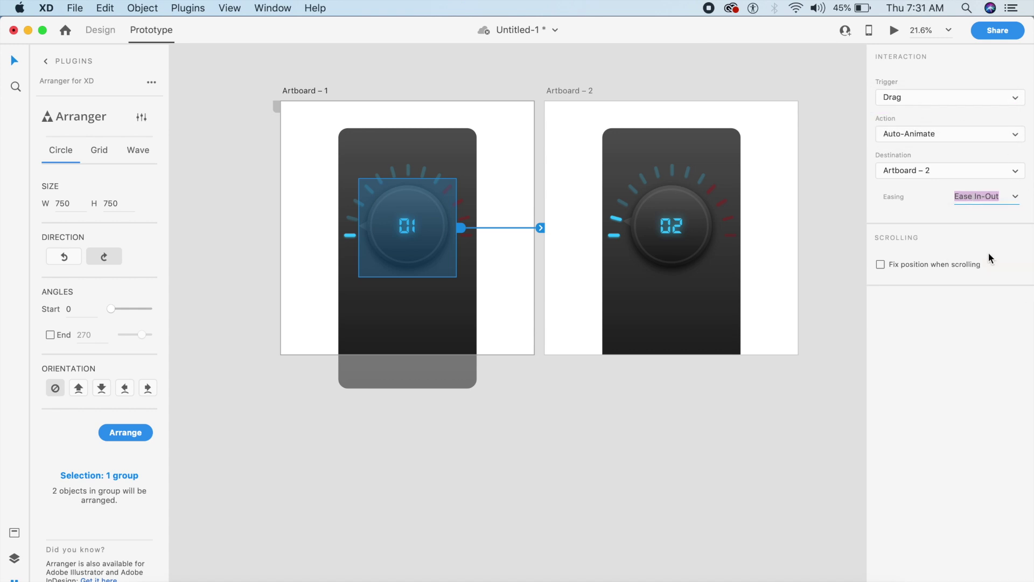
pyautogui.click(822, 153)
# Preview the prototype from Artboard – 1, test the dial's drag interaction, and close the preview.
pyautogui.click(511, 156)
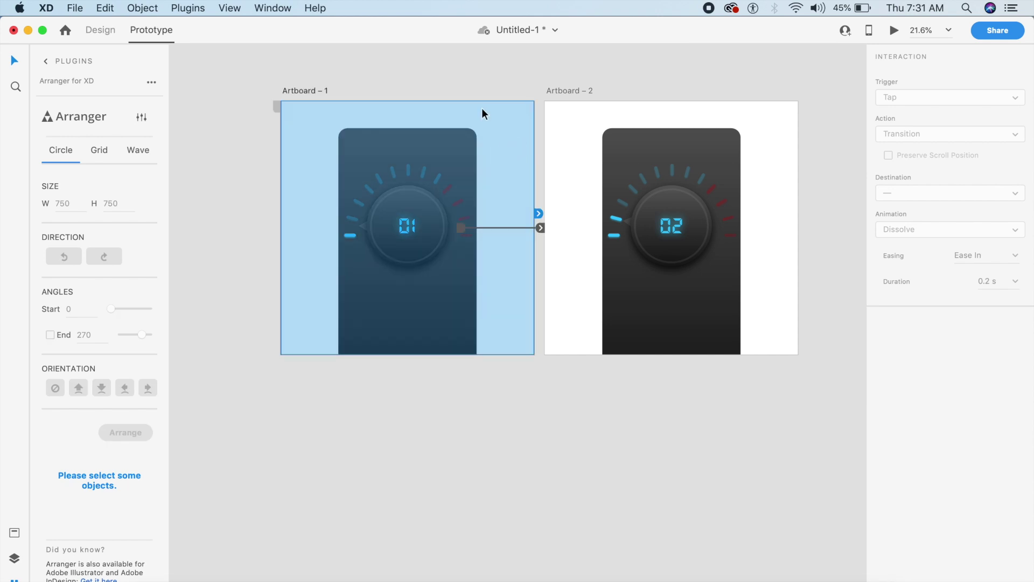
pyautogui.click(895, 31)
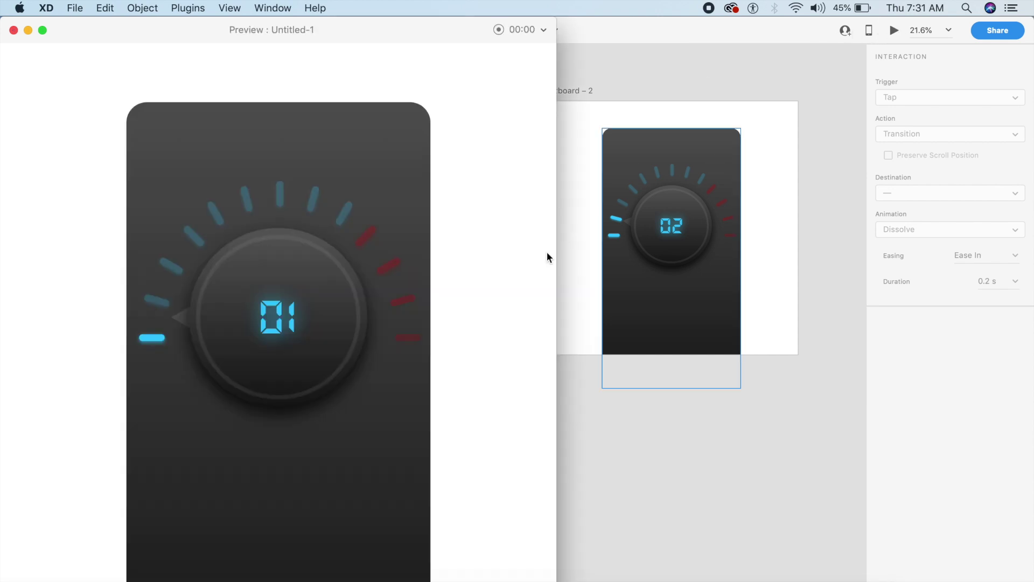
pyautogui.click(310, 390)
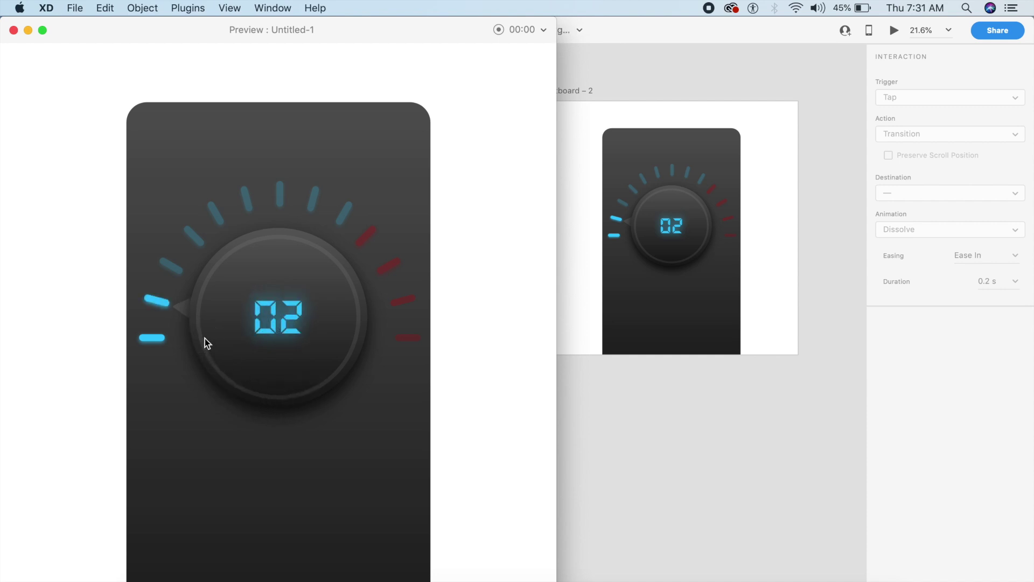
pyautogui.click(14, 30)
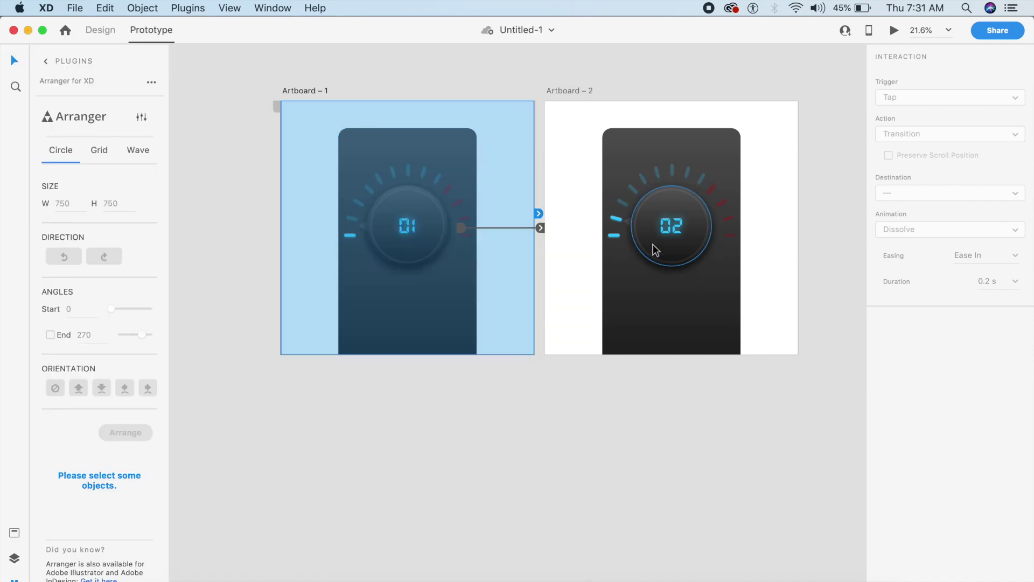
# Select Artboard – 2 and return to Design mode.
pyautogui.click(739, 216)
pyautogui.click(781, 224)
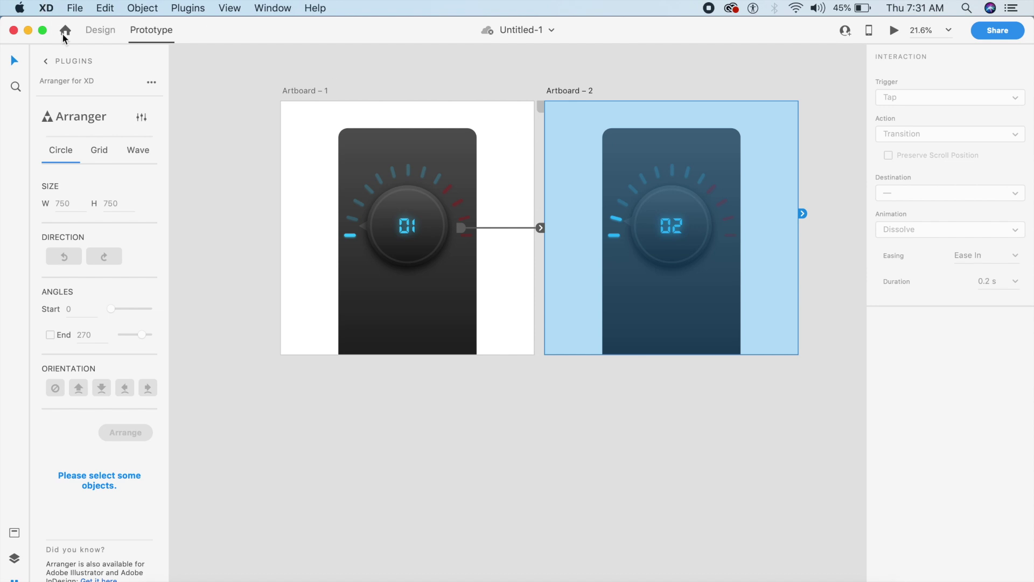
pyautogui.click(101, 30)
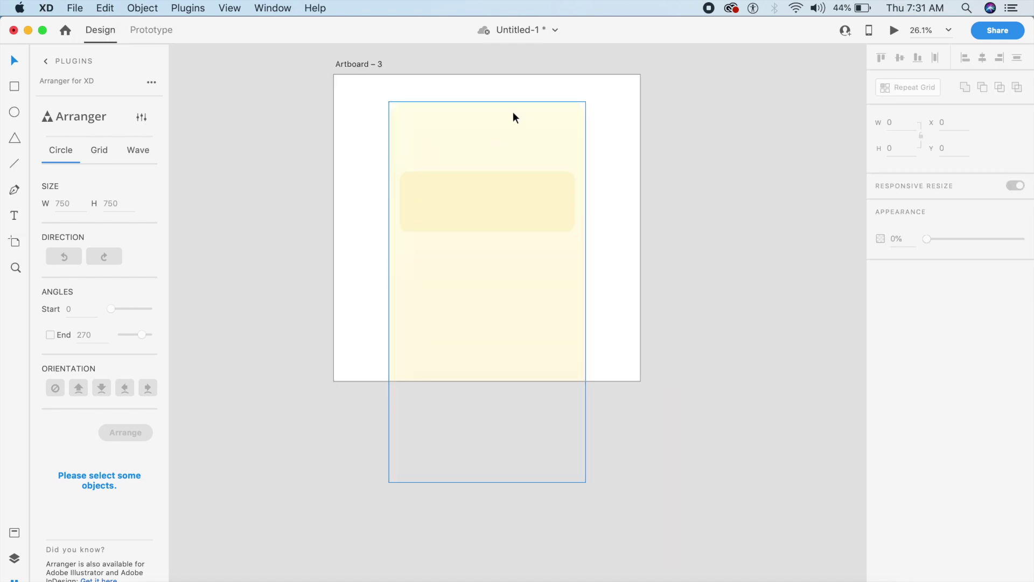
# Examine the pale yellow background panel and the rounded rectangle inside it on Artboard – 3.
pyautogui.click(514, 116)
pyautogui.click(654, 186)
pyautogui.scroll(3, 655, 186)
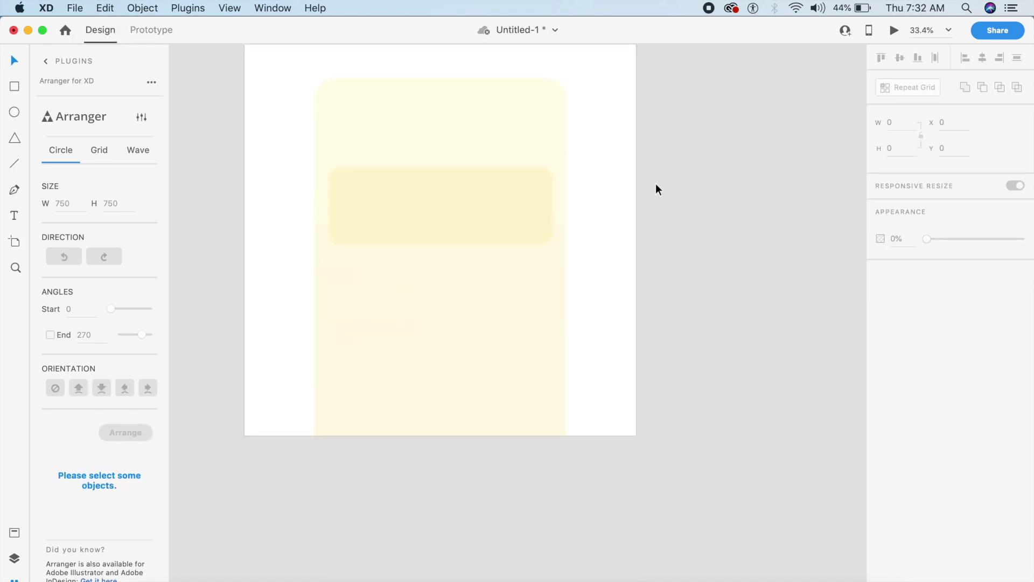
pyautogui.click(526, 186)
pyautogui.click(670, 168)
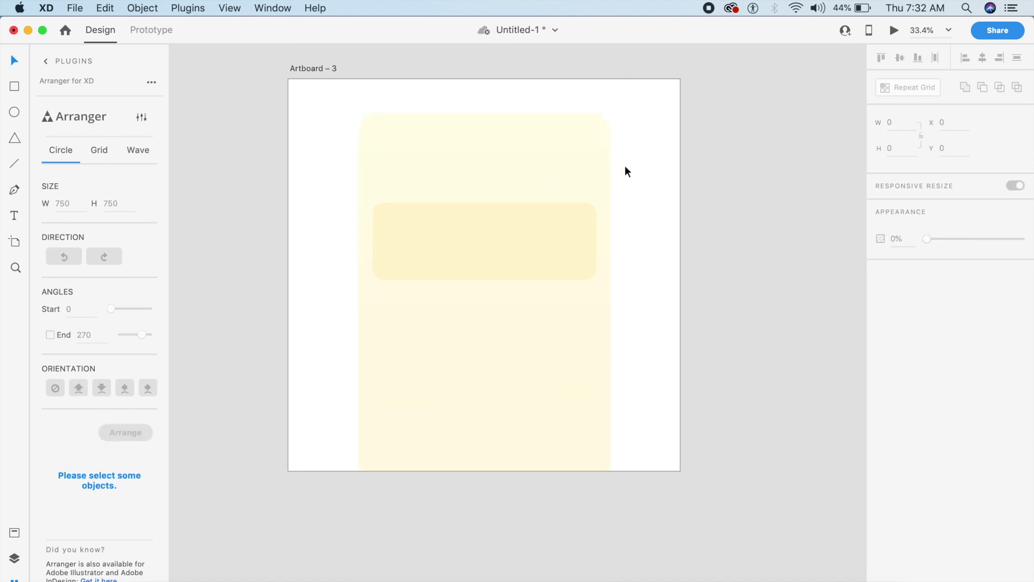
pyautogui.click(505, 263)
pyautogui.click(645, 261)
pyautogui.click(556, 247)
pyautogui.click(338, 225)
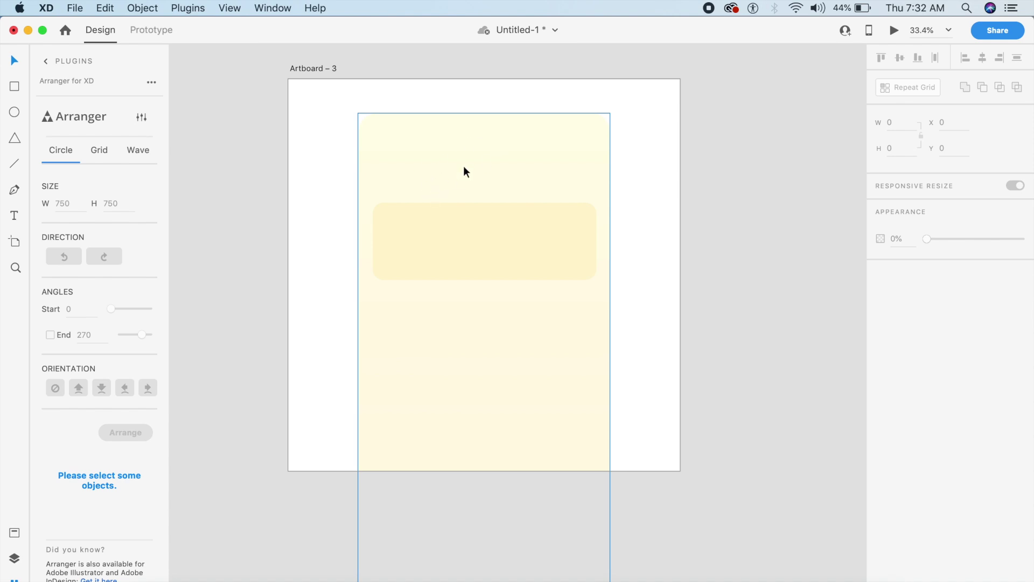
pyautogui.scroll(3, 627, 166)
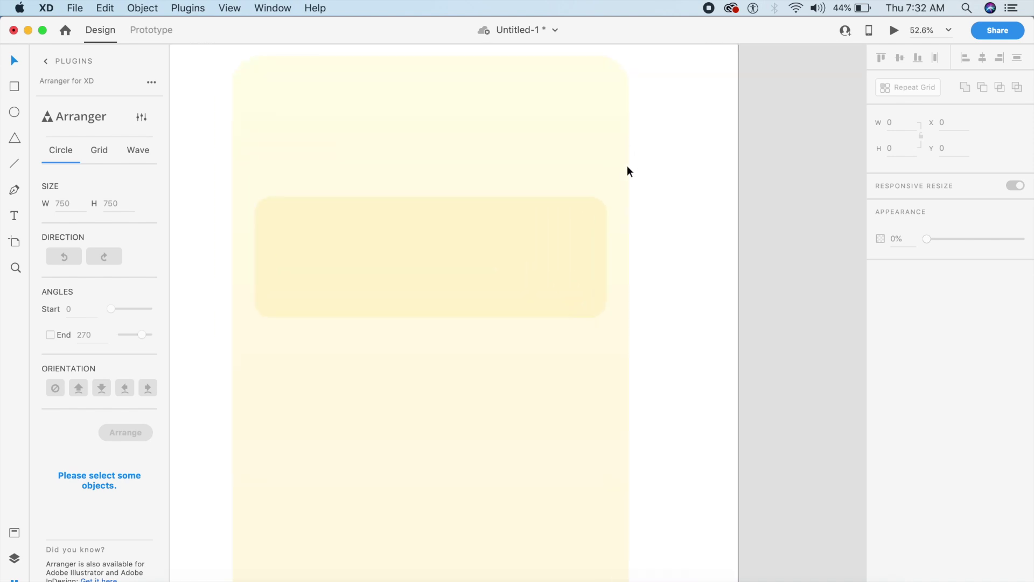
pyautogui.click(631, 144)
pyautogui.click(687, 132)
pyautogui.scroll(1, 686, 131)
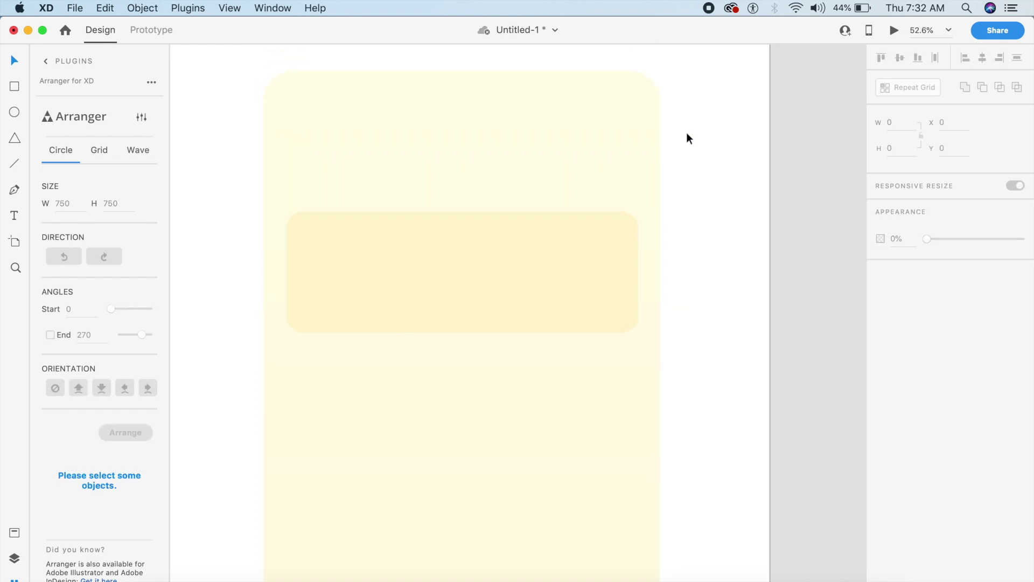
# Draw a borderless rectangle about 161 × 321 over the left end of the inner rounded rectangle.
pyautogui.click(517, 222)
pyautogui.click(519, 187)
pyautogui.click(708, 224)
pyautogui.moveTo(286, 213); pyautogui.dragTo(347, 333)
pyautogui.press('Escape')
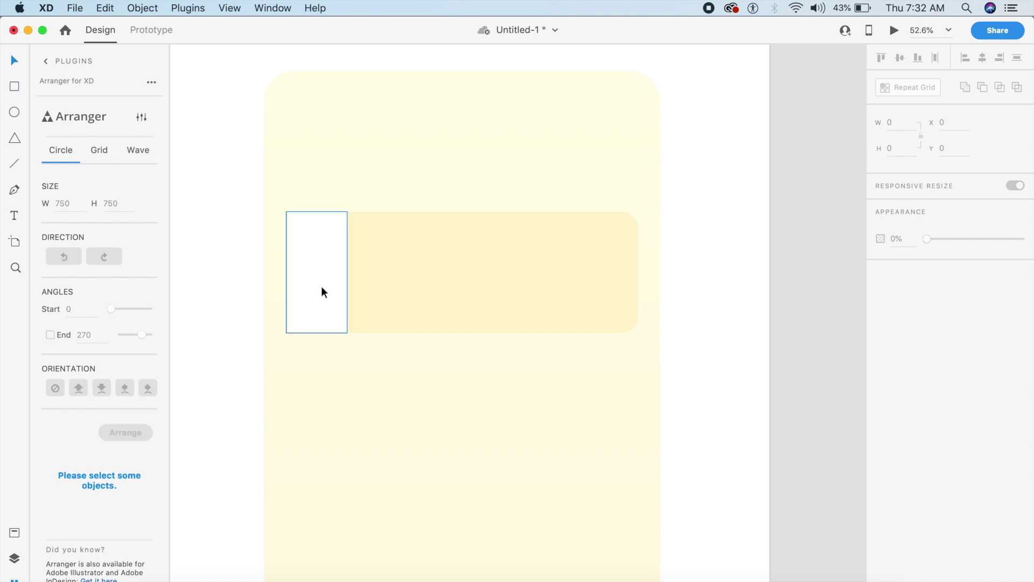
pyautogui.click(323, 290)
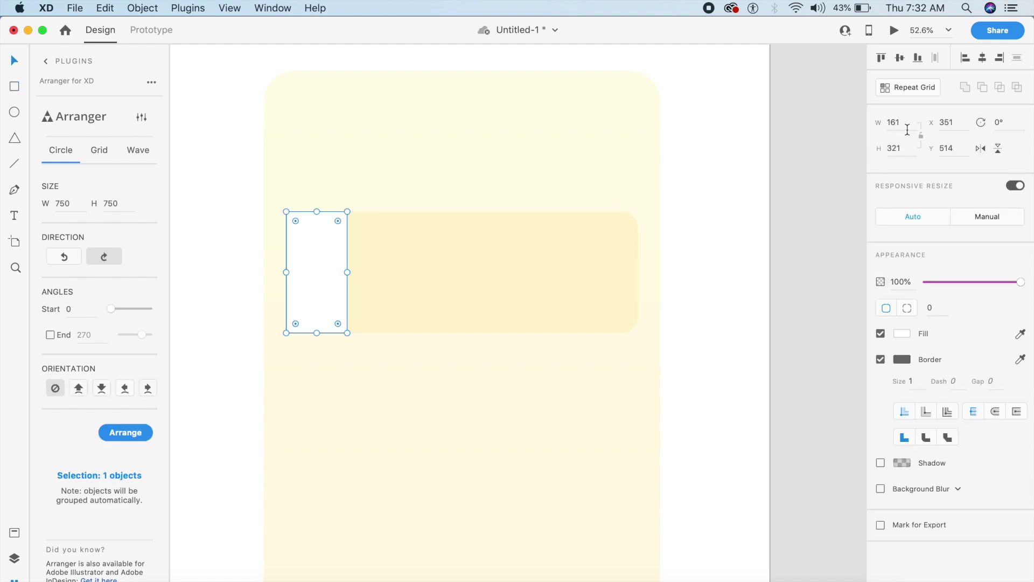
pyautogui.click(881, 359)
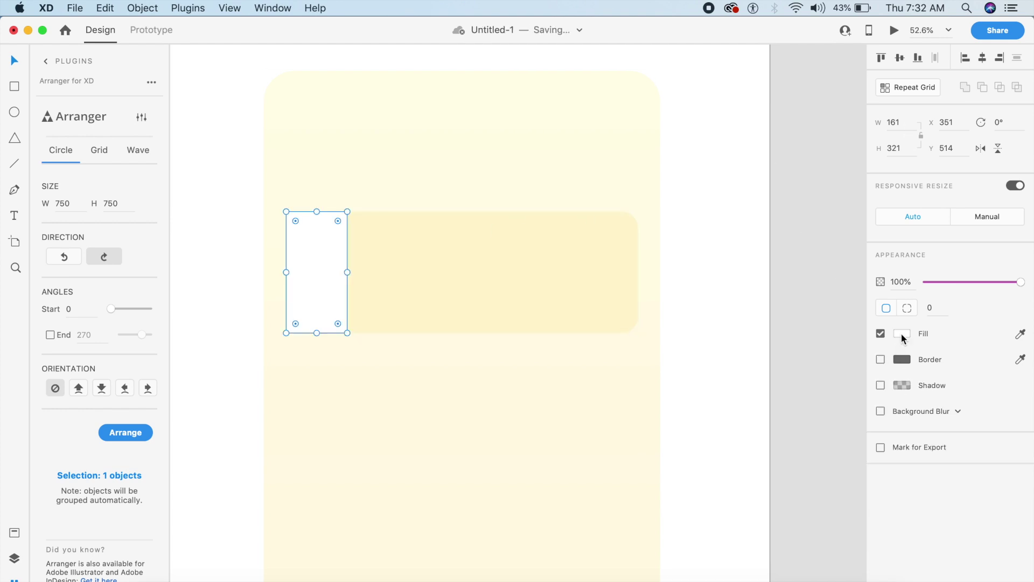
# Round only the white rectangle's top-left and bottom-left corners with a radius of 45.
pyautogui.click(913, 308)
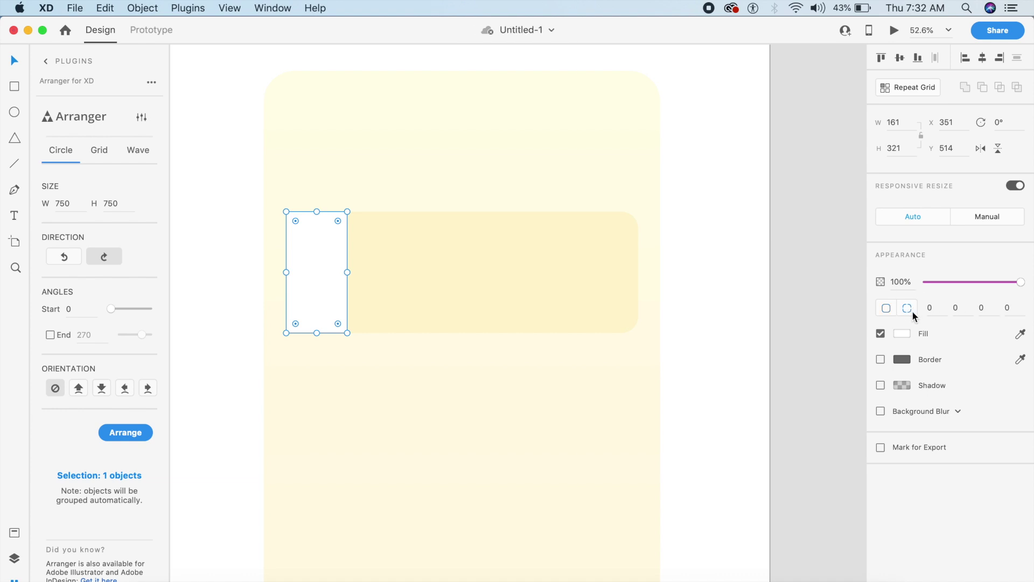
pyautogui.click(946, 311)
pyautogui.write('50')
pyautogui.press('Return')
pyautogui.click(503, 244)
pyautogui.click(326, 285)
pyautogui.click(930, 310)
pyautogui.write('45')
pyautogui.press('Return')
pyautogui.click(1009, 308)
pyautogui.write('45')
pyautogui.press('Return')
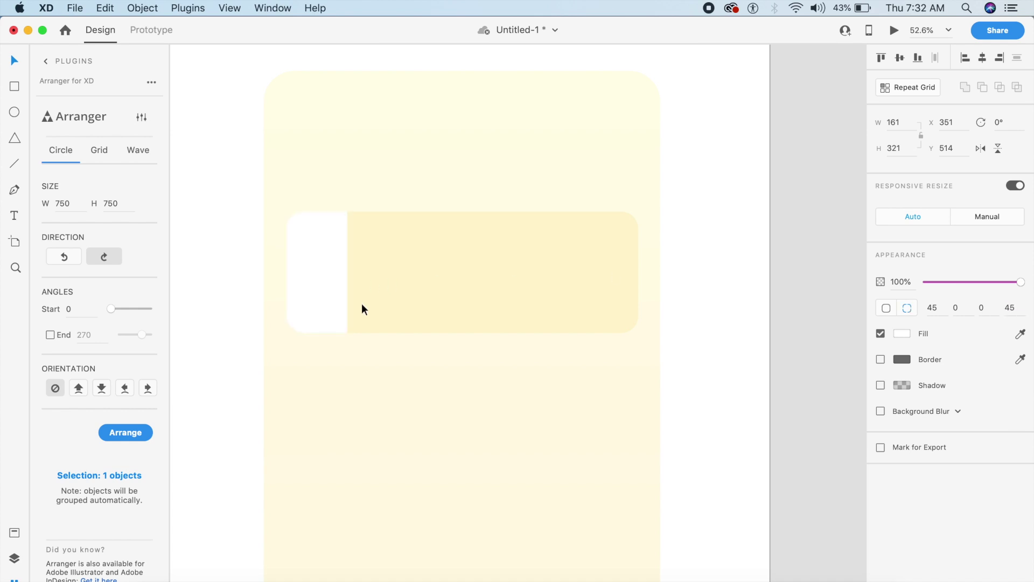
pyautogui.click(207, 273)
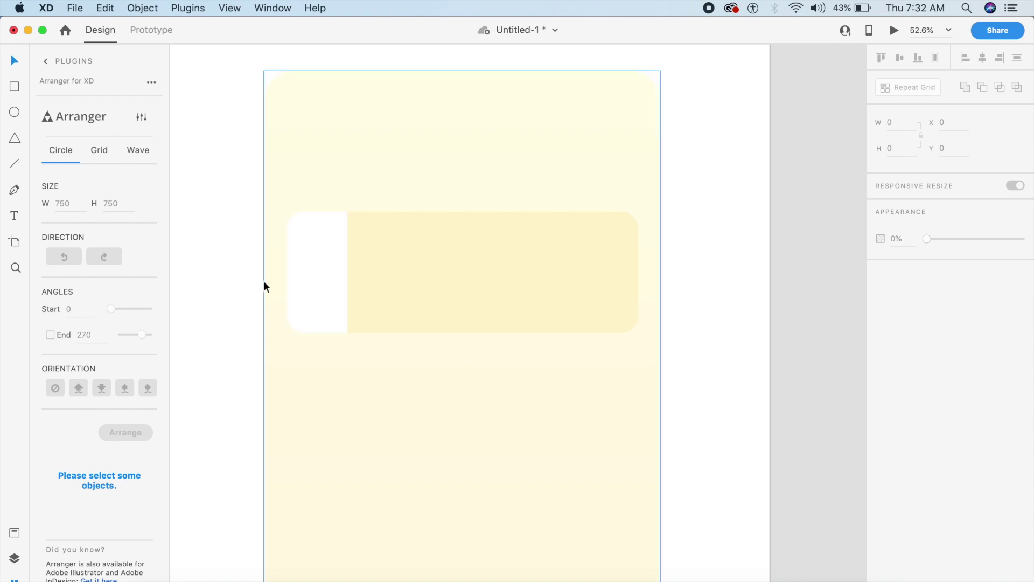
# Fill the white rectangle with light purple #E4B2FF.
pyautogui.click(316, 273)
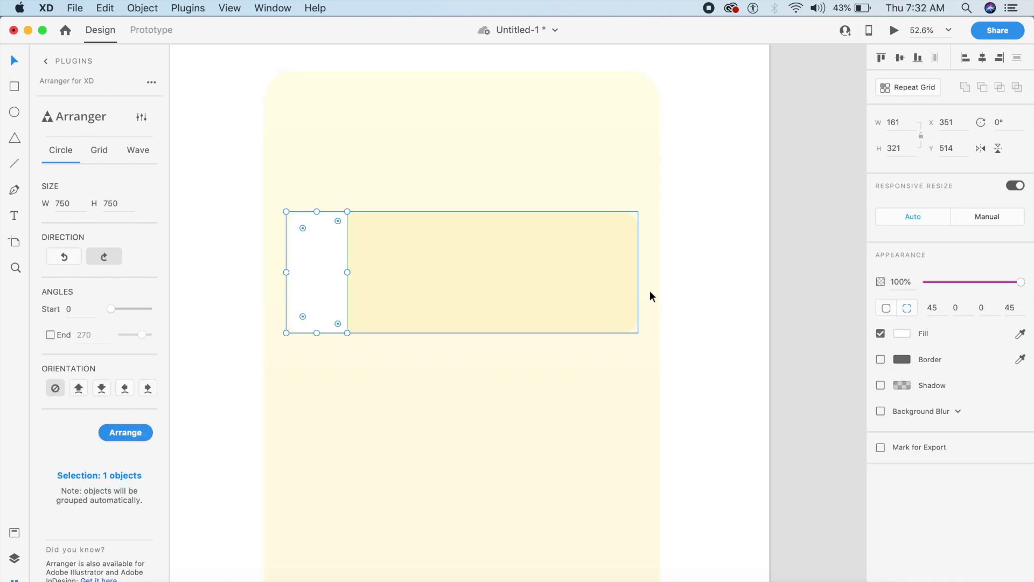
pyautogui.click(903, 330)
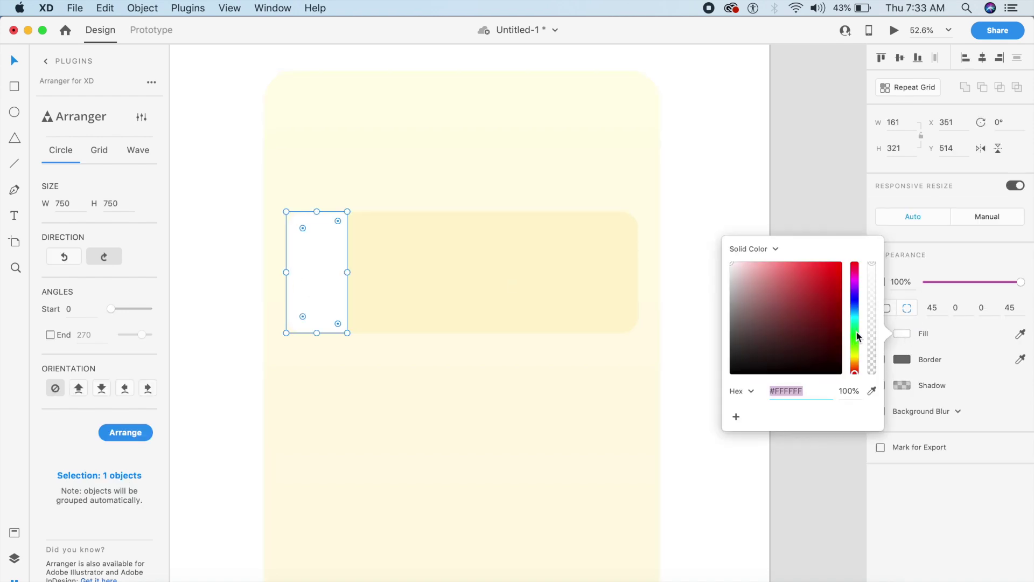
pyautogui.click(855, 286)
pyautogui.moveTo(808, 282); pyautogui.dragTo(766, 257)
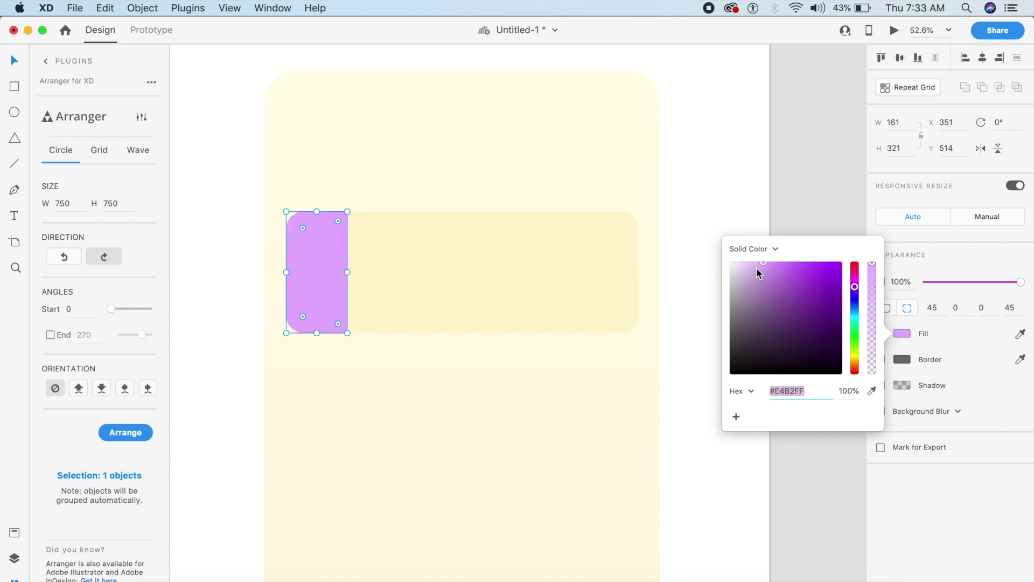
# Add the text "01" on the light purple cell and set its font to Cerebri Sans.
pyautogui.click(690, 173)
pyautogui.press('t')
pyautogui.click(300, 271)
pyautogui.write('01')
pyautogui.press('Escape')
pyautogui.press('Escape')
pyautogui.click(312, 260)
pyautogui.click(905, 281)
pyautogui.write('Cer')
pyautogui.press('Return')
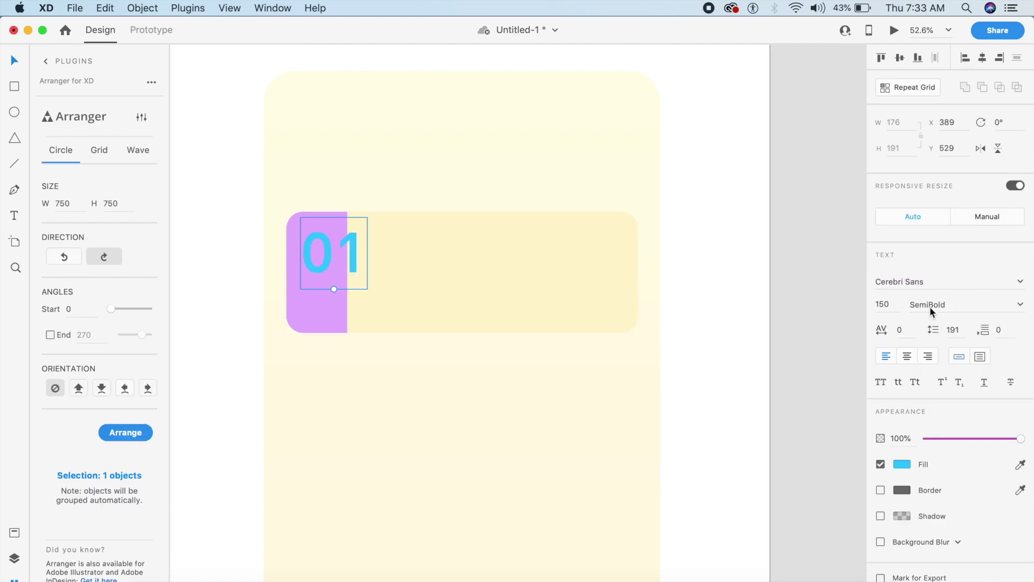
# Set the "01" label's font size to 60 and centre it in the light purple cell.
pyautogui.click(892, 307)
pyautogui.write('10')
pyautogui.press('Return')
pyautogui.click(892, 308)
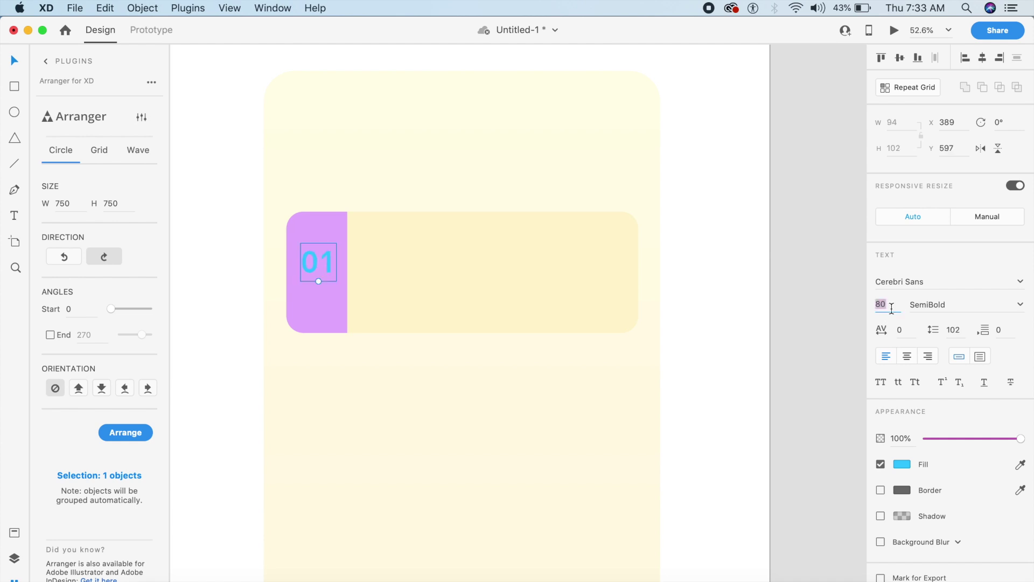
pyautogui.write('60')
pyautogui.press('Return')
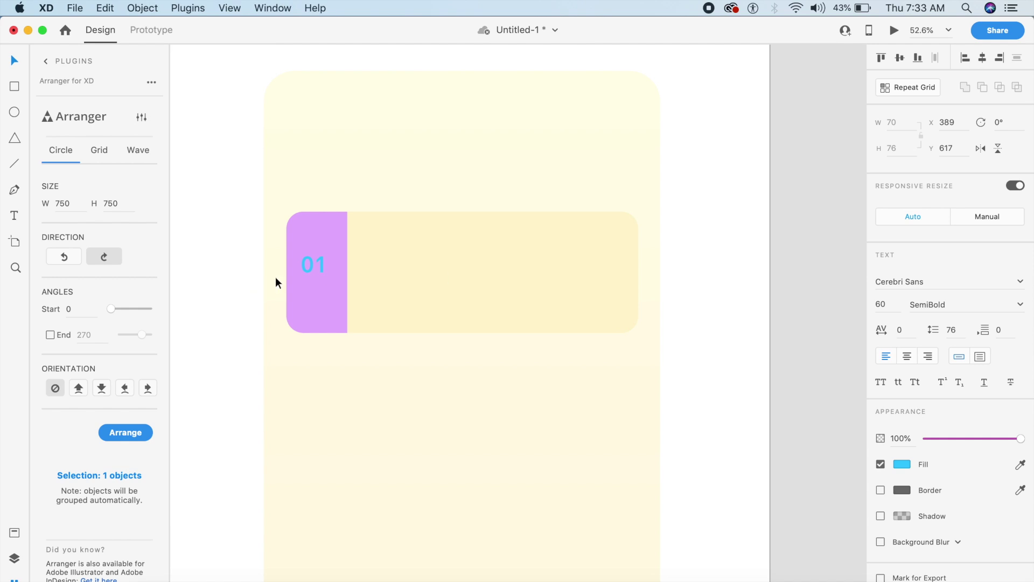
pyautogui.moveTo(321, 261); pyautogui.dragTo(325, 268)
# Recolour the "01" label by sampling the cell's light purple and picking a darker shade of it.
pyautogui.click(902, 463)
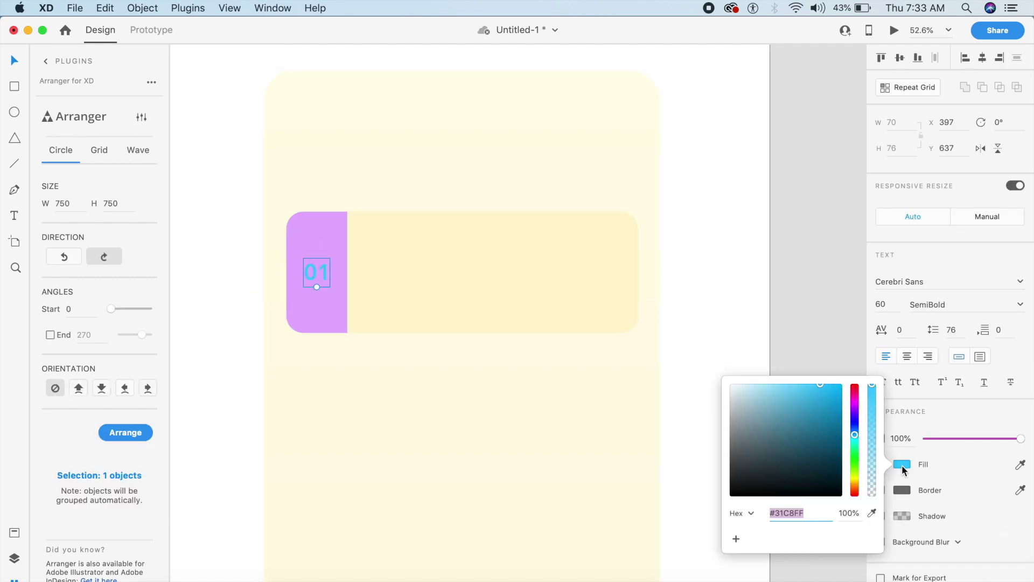
pyautogui.click(872, 513)
pyautogui.click(335, 243)
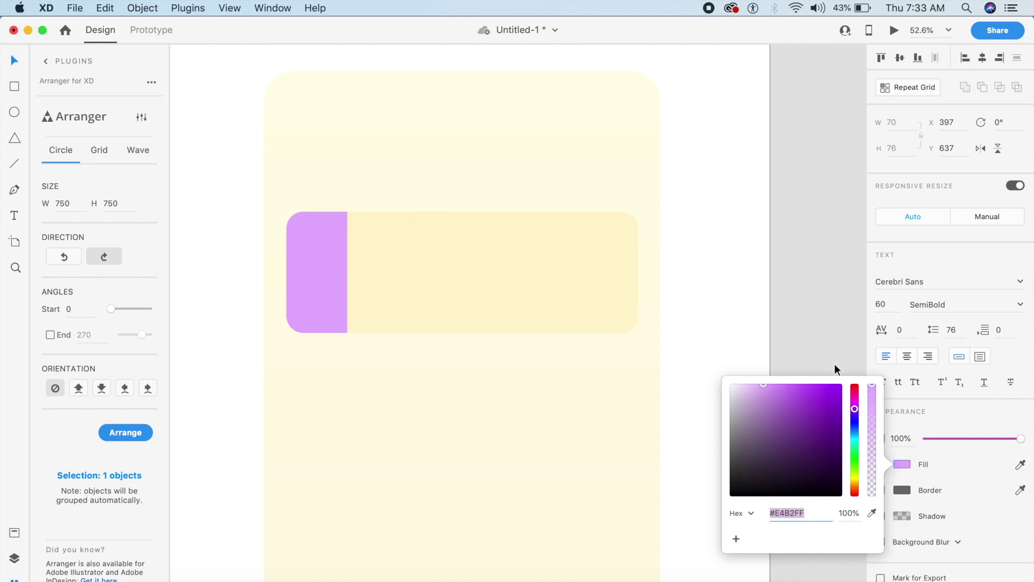
pyautogui.moveTo(768, 402); pyautogui.dragTo(768, 409)
pyautogui.click(763, 264)
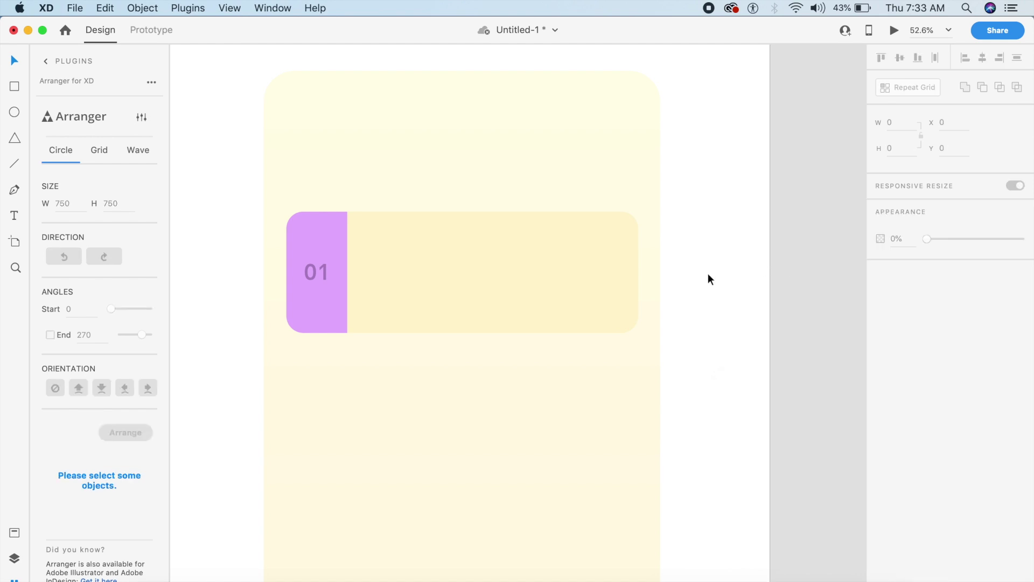
# Duplicate the light purple cell directly to the right of the original and set all the copy's corner radii to 0.
pyautogui.hscroll(-2, 663, 281)
pyautogui.scroll(-1, 664, 281)
pyautogui.click(367, 249)
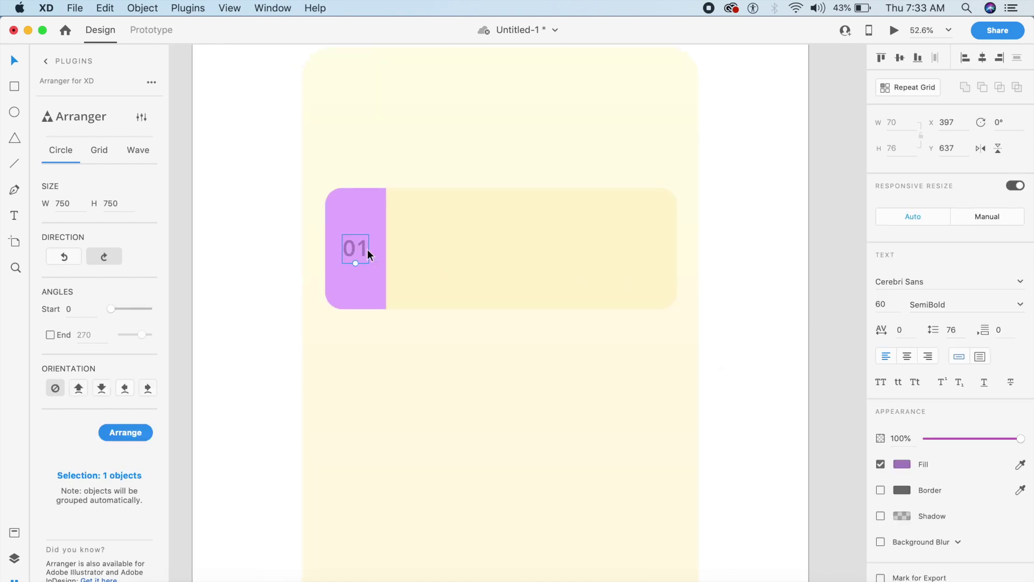
pyautogui.click(427, 288)
pyautogui.doubleClick(386, 255)
pyautogui.moveTo(380, 258); pyautogui.dragTo(442, 254)
pyautogui.click(886, 308)
pyautogui.click(930, 309)
pyautogui.write('0')
pyautogui.press('Return')
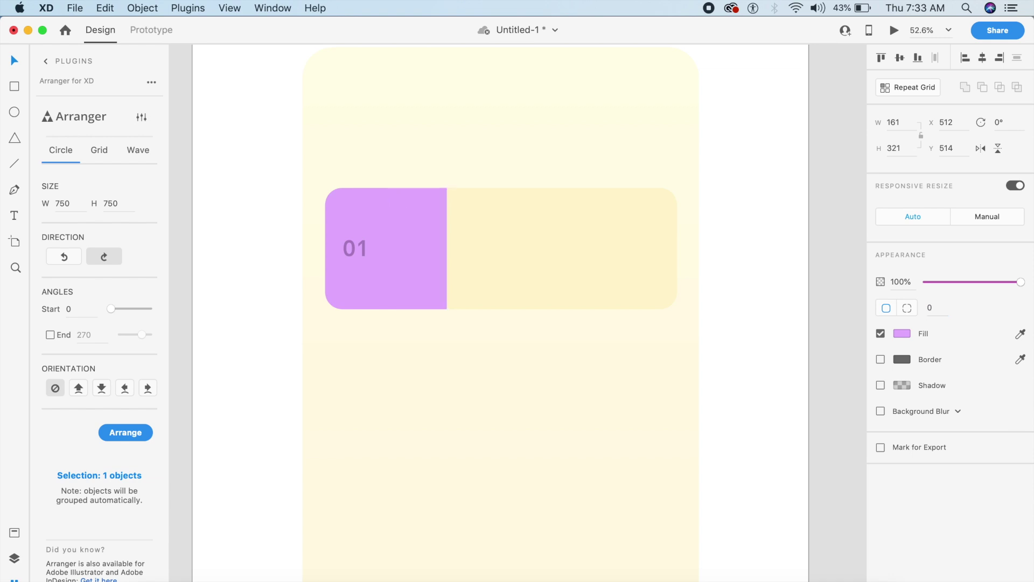
pyautogui.click(817, 285)
pyautogui.doubleClick(437, 275)
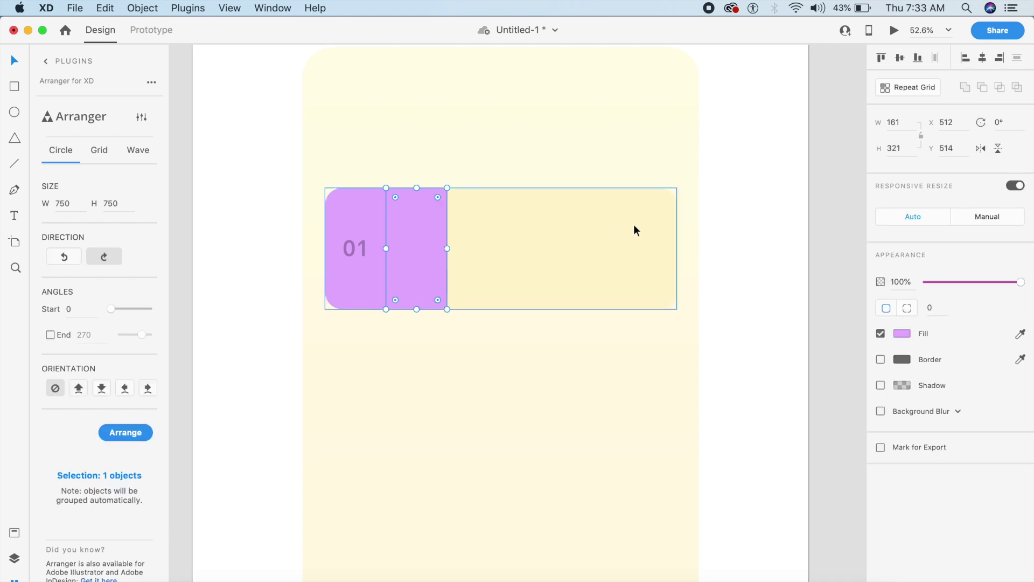
# Duplicate the "01" label onto the second cell and change the copy's text to "02".
pyautogui.click(357, 252)
pyautogui.moveTo(359, 255); pyautogui.dragTo(422, 264)
pyautogui.doubleClick(421, 262)
pyautogui.write('03')
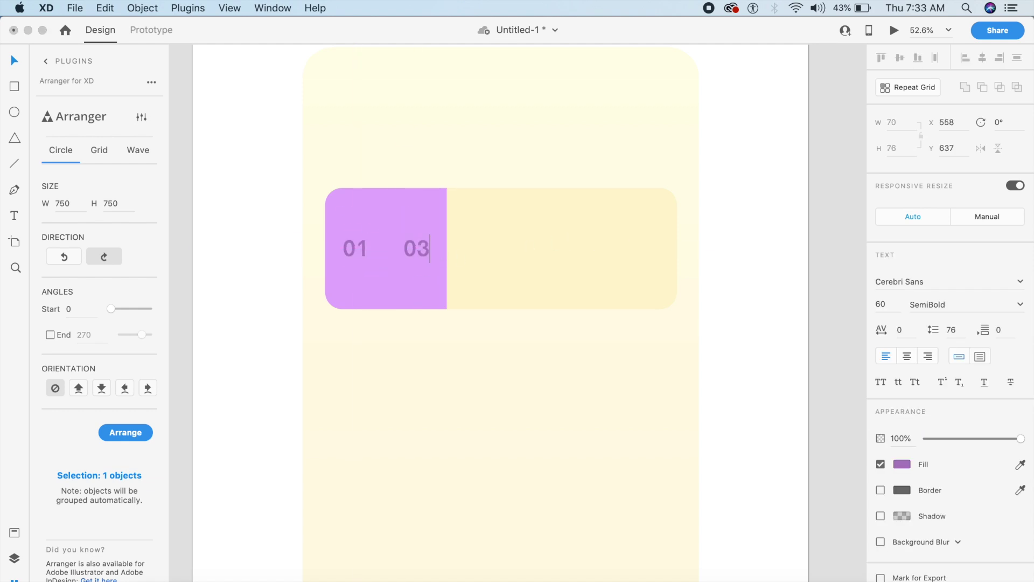
pyautogui.press('BackSpace')
pyautogui.write('2')
pyautogui.press('Escape')
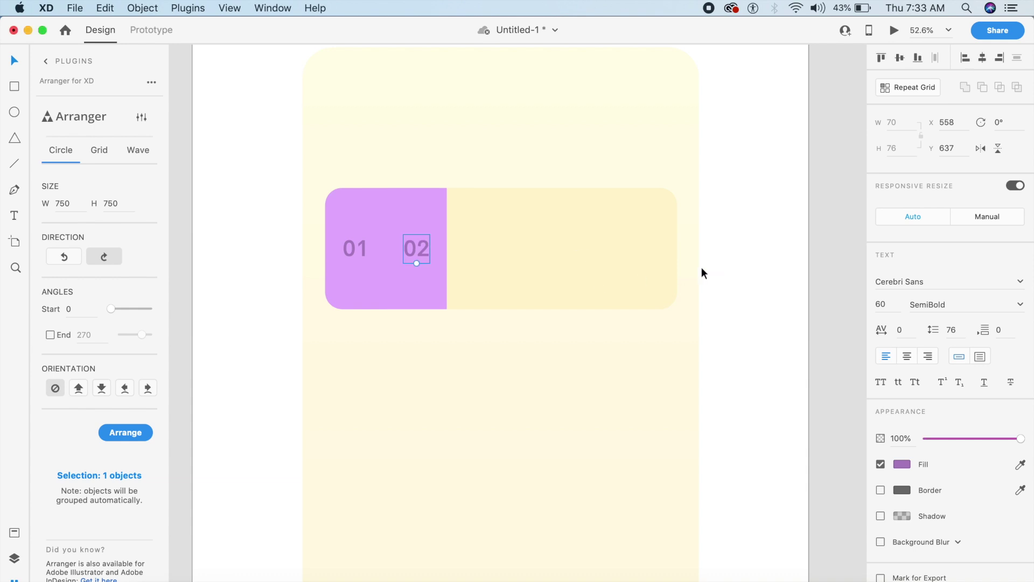
# Repeat the "02" cell and label as a Repeat Grid of five adjoining cells without gaps, and ungroup the grid.
pyautogui.keyDown('shift'); pyautogui.click(431, 276); pyautogui.keyUp('shift')
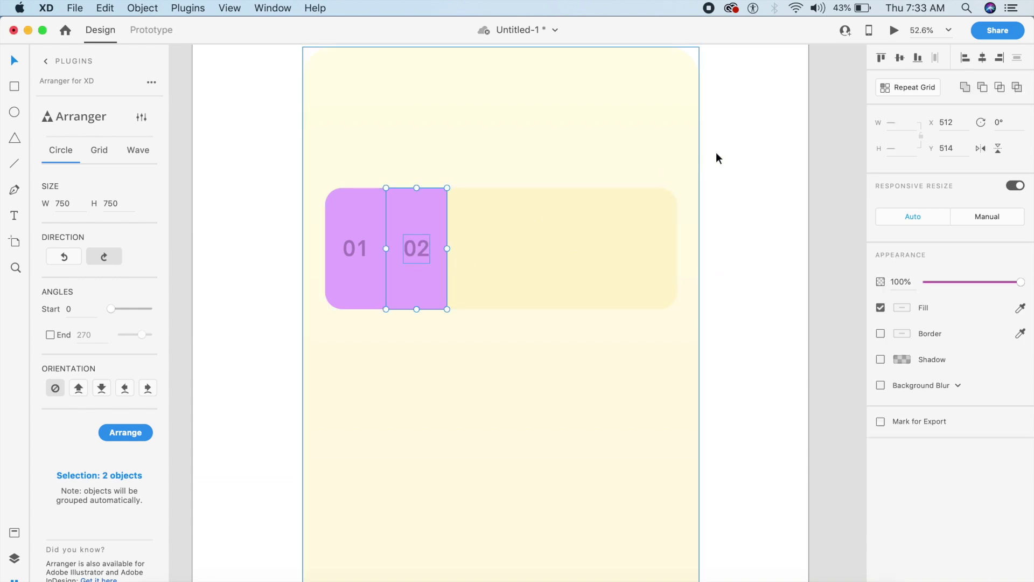
pyautogui.click(908, 89)
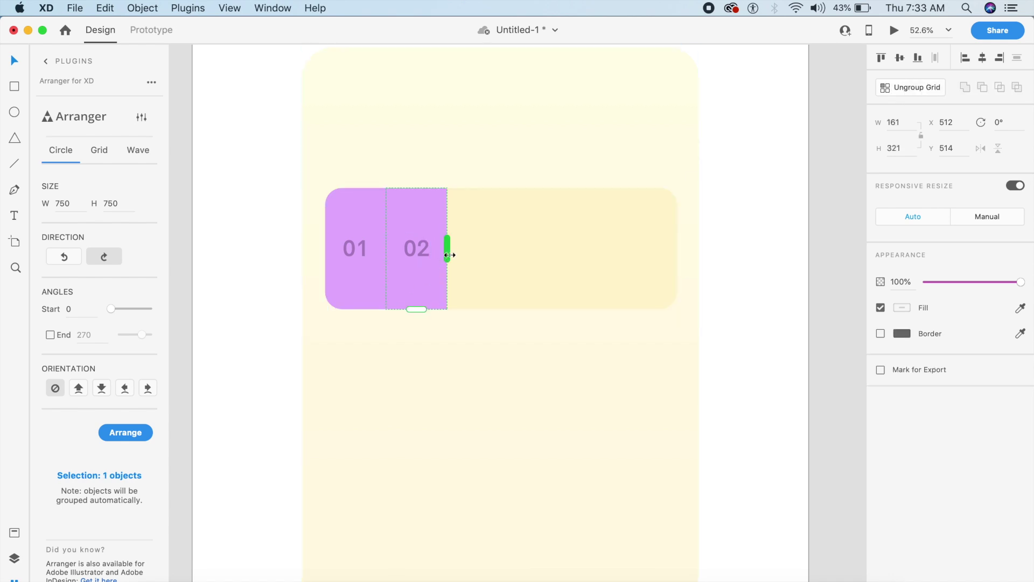
pyautogui.moveTo(450, 254); pyautogui.dragTo(685, 250)
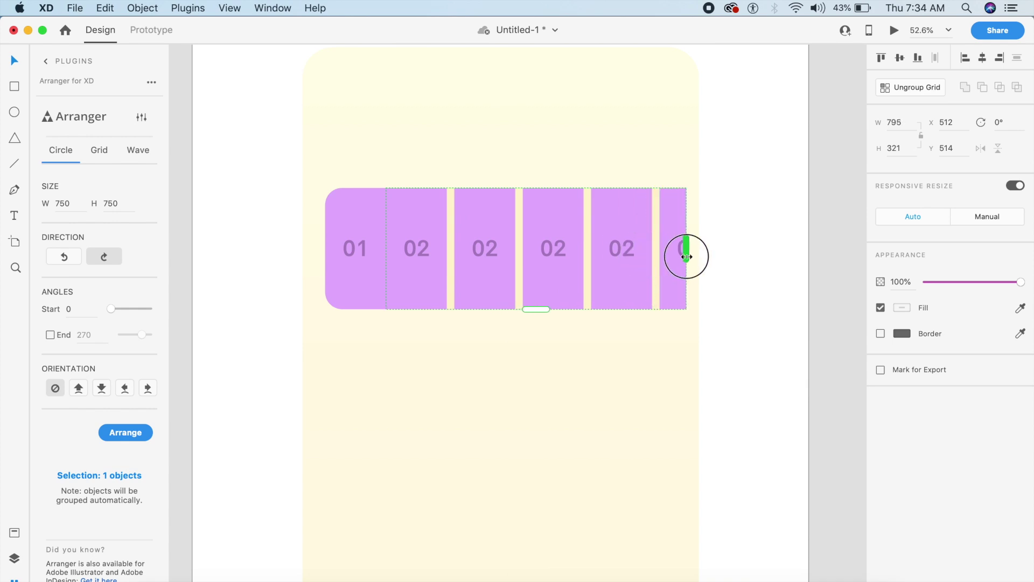
pyautogui.moveTo(520, 248); pyautogui.dragTo(506, 246)
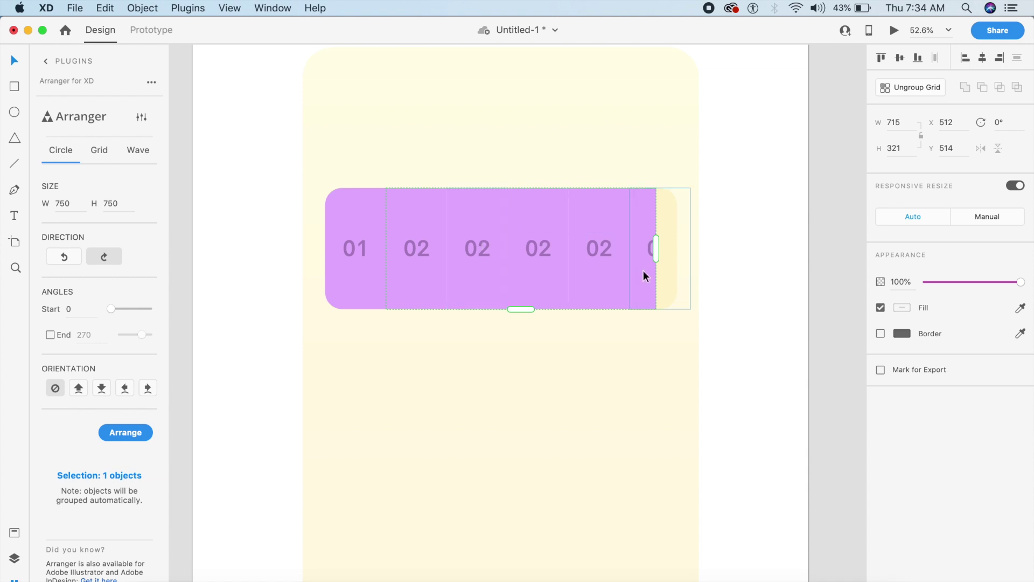
pyautogui.moveTo(656, 249); pyautogui.dragTo(683, 259)
pyautogui.click(895, 88)
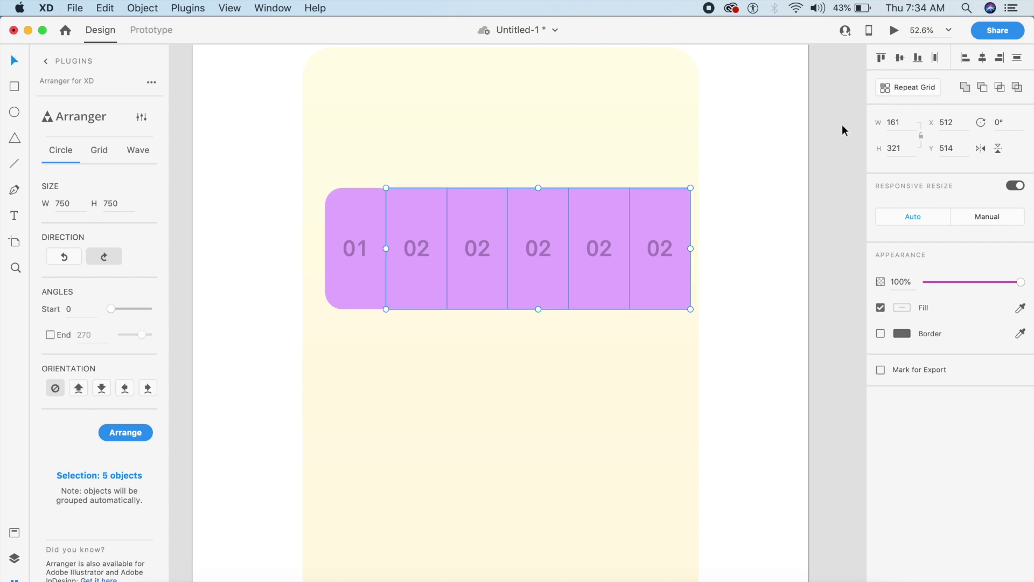
# Round only the last cell's top-right and bottom-right corners with a radius of 45.
pyautogui.click(715, 228)
pyautogui.click(670, 278)
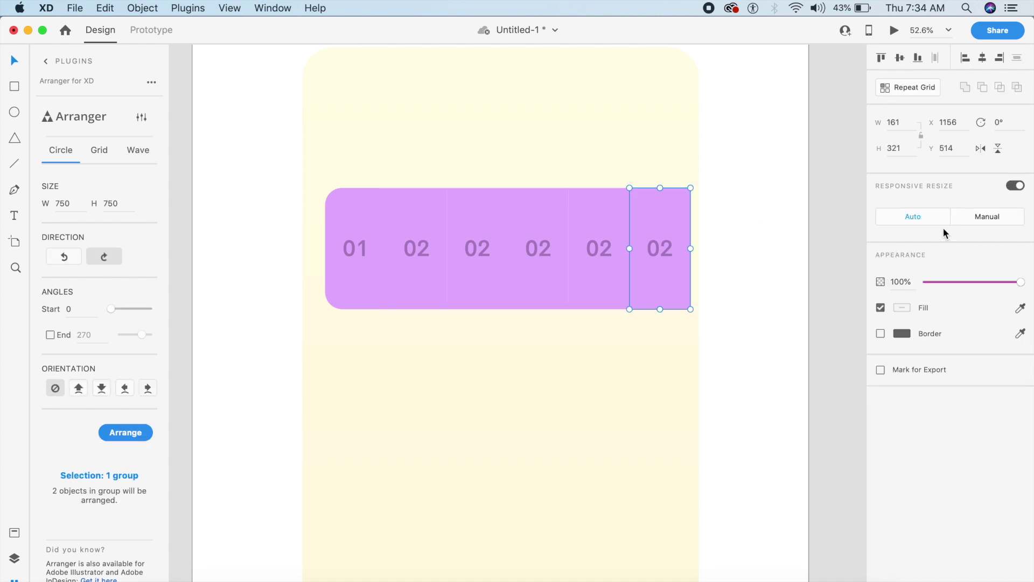
pyautogui.doubleClick(655, 270)
pyautogui.click(909, 312)
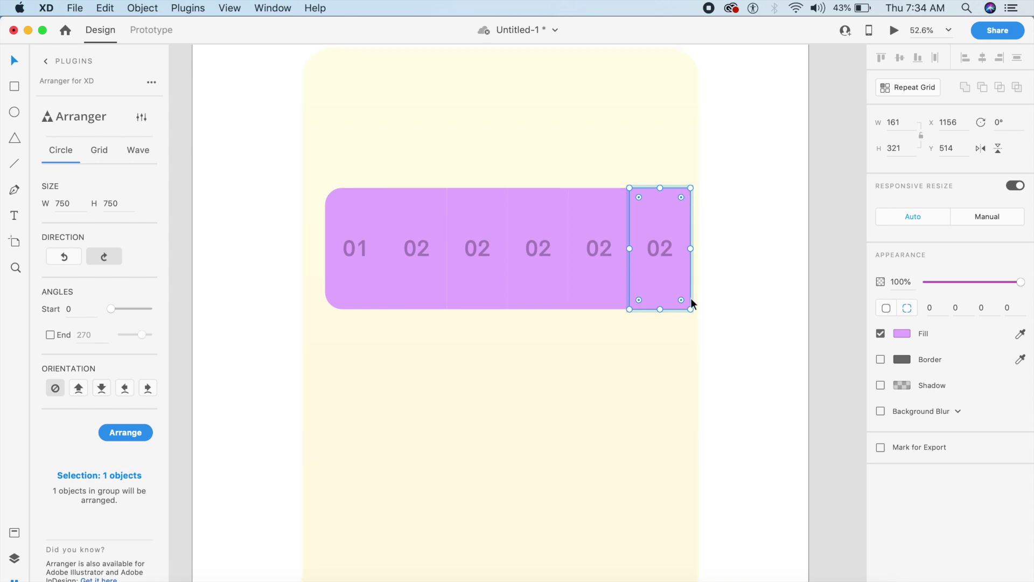
pyautogui.click(956, 307)
pyautogui.write('45')
pyautogui.press('Return')
pyautogui.click(981, 308)
pyautogui.write('45')
pyautogui.press('Return')
pyautogui.click(733, 290)
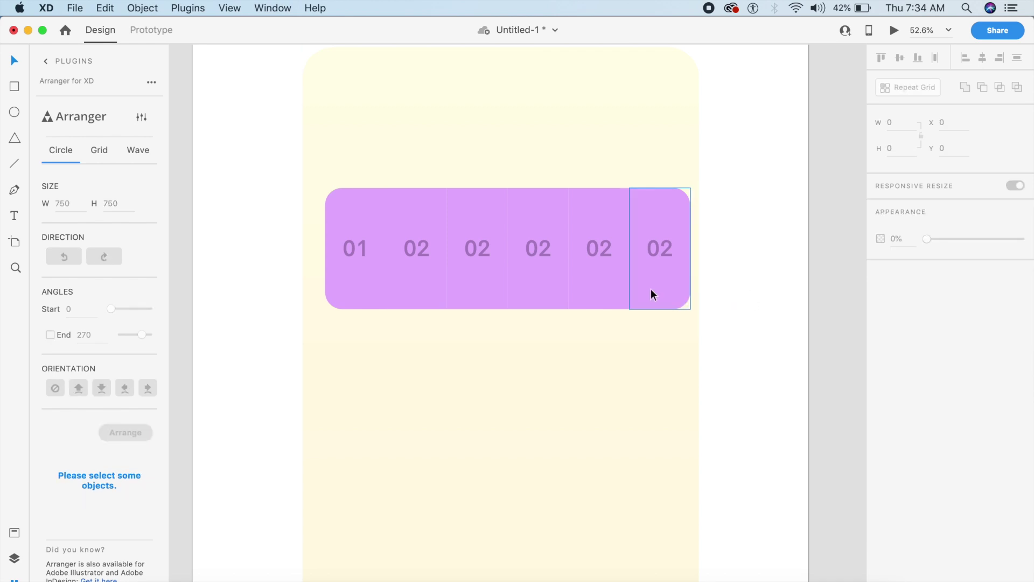
# Renumber the labels of the last four cells as 03, 04, 05 and 06.
pyautogui.click(475, 252)
pyautogui.doubleClick(475, 252)
pyautogui.write('03')
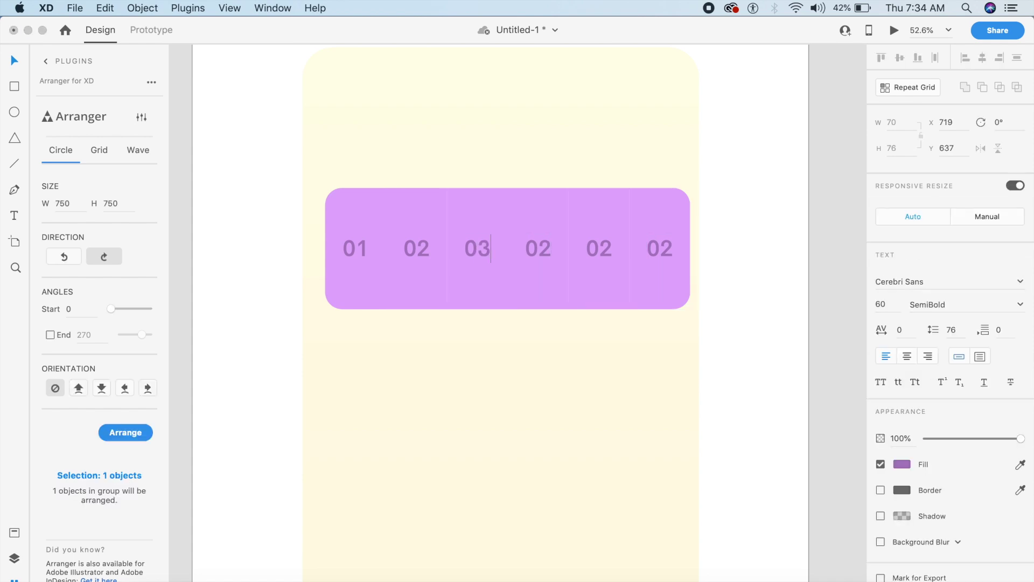
pyautogui.click(739, 219)
pyautogui.click(664, 263)
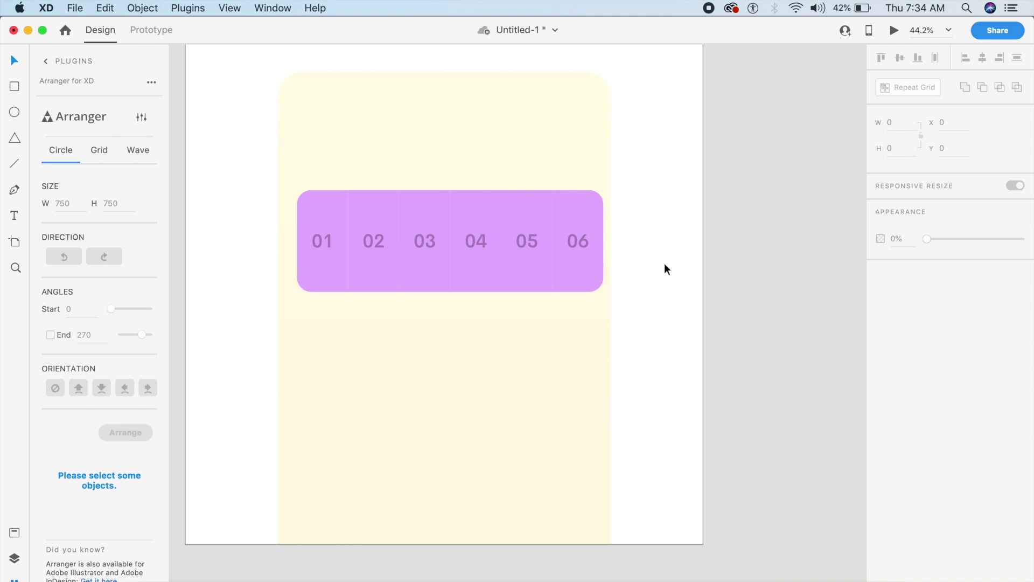
# Fill the "06" cell with bright pink and make its label white.
pyautogui.click(580, 272)
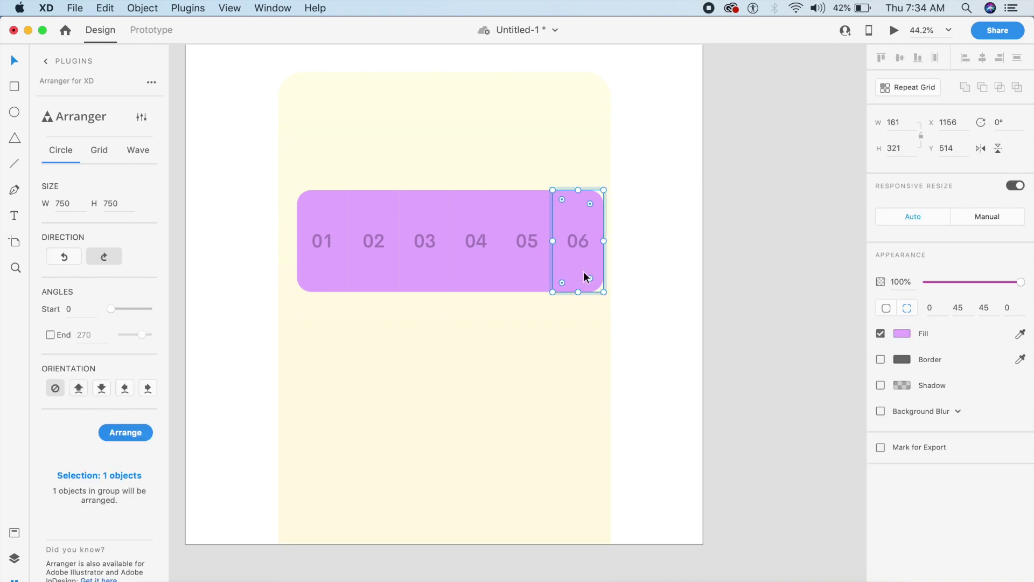
pyautogui.click(905, 335)
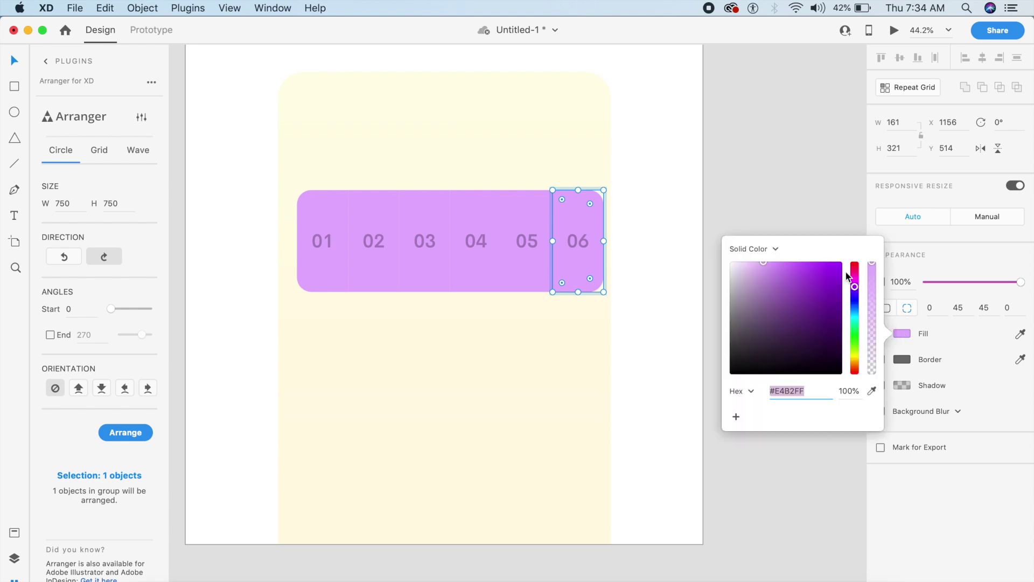
pyautogui.moveTo(854, 283); pyautogui.dragTo(792, 263)
pyautogui.doubleClick(581, 242)
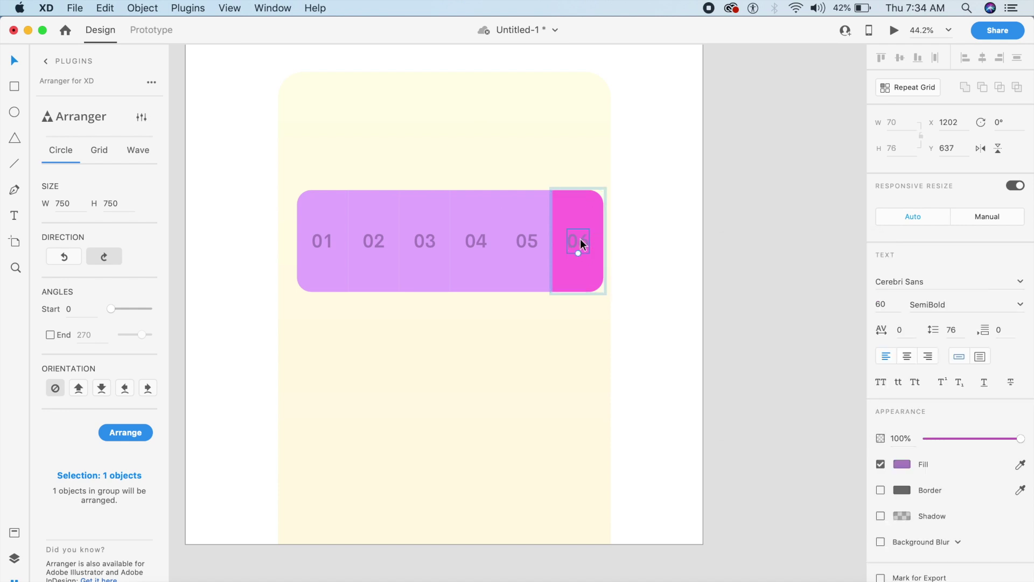
pyautogui.click(905, 469)
pyautogui.moveTo(838, 446); pyautogui.dragTo(776, 406)
pyautogui.click(683, 295)
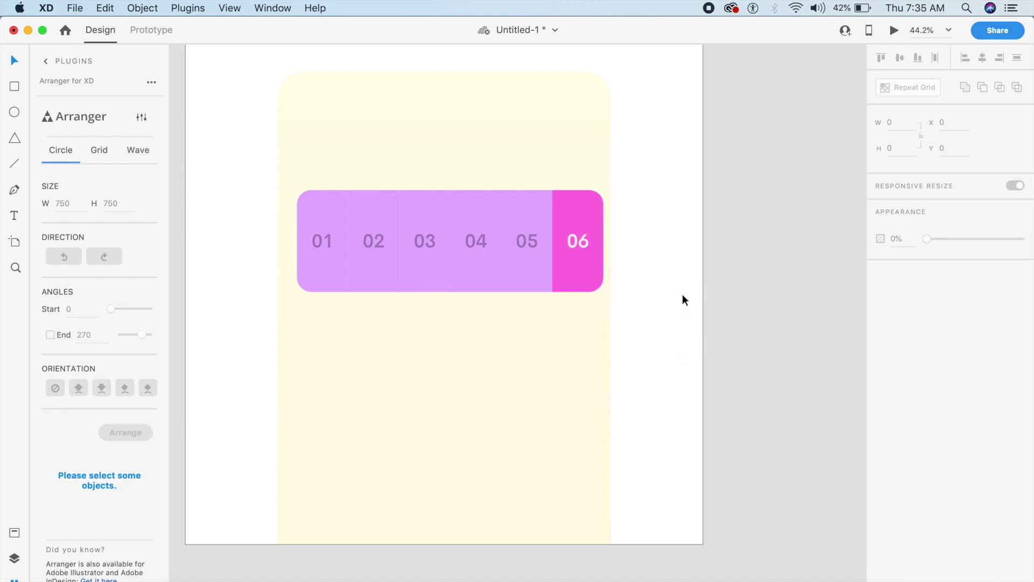
# Shift all six cells and their labels slightly left together to centre the row on the pale yellow panel.
pyautogui.hscroll(-3, 679, 289)
pyautogui.click(636, 269)
pyautogui.keyDown('shift'); pyautogui.click(593, 242); pyautogui.keyUp('shift')
pyautogui.keyDown('shift'); pyautogui.click(517, 259); pyautogui.keyUp('shift')
pyautogui.keyDown('shift'); pyautogui.click(493, 260); pyautogui.keyUp('shift')
pyautogui.keyDown('shift'); pyautogui.click(433, 237); pyautogui.keyUp('shift')
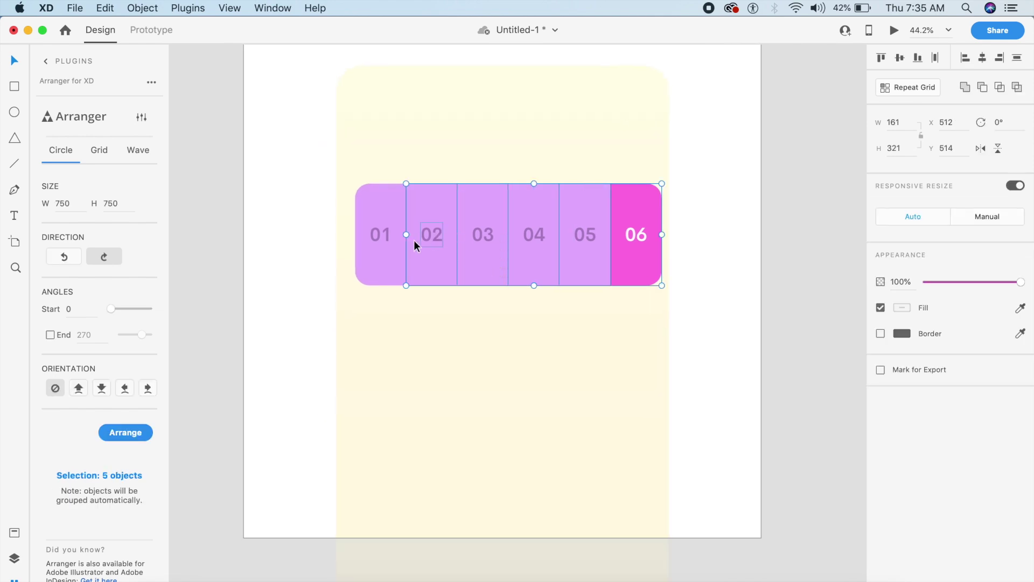
pyautogui.keyDown('shift'); pyautogui.click(383, 234); pyautogui.keyUp('shift')
pyautogui.moveTo(427, 258); pyautogui.dragTo(421, 258)
pyautogui.click(702, 285)
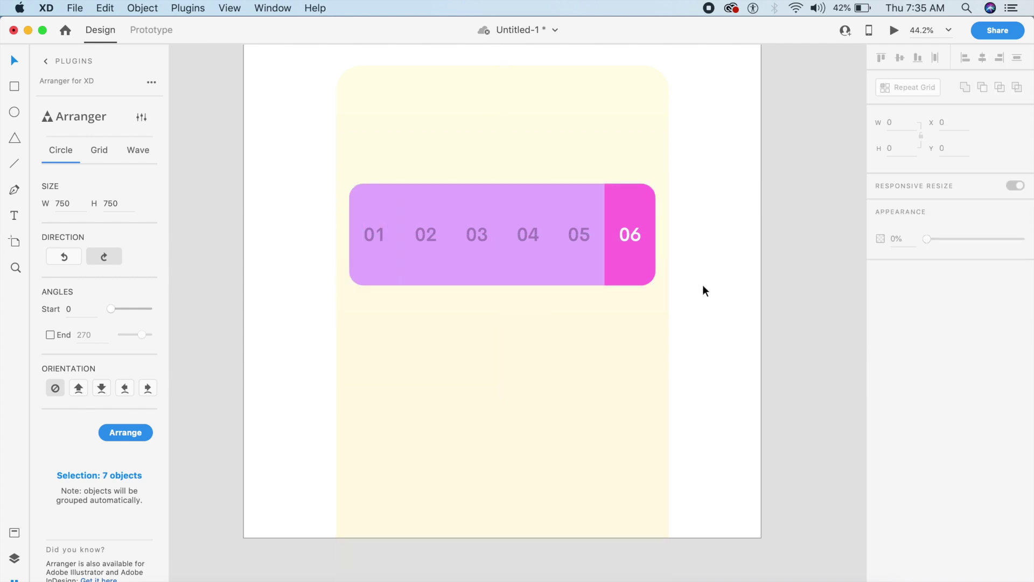
pyautogui.click(633, 257)
pyautogui.keyDown('shift'); pyautogui.click(583, 257); pyautogui.keyUp('shift')
pyautogui.keyDown('shift'); pyautogui.click(507, 258); pyautogui.keyUp('shift')
pyautogui.keyDown('shift'); pyautogui.click(478, 257); pyautogui.keyUp('shift')
pyautogui.keyDown('shift'); pyautogui.click(441, 257); pyautogui.keyUp('shift')
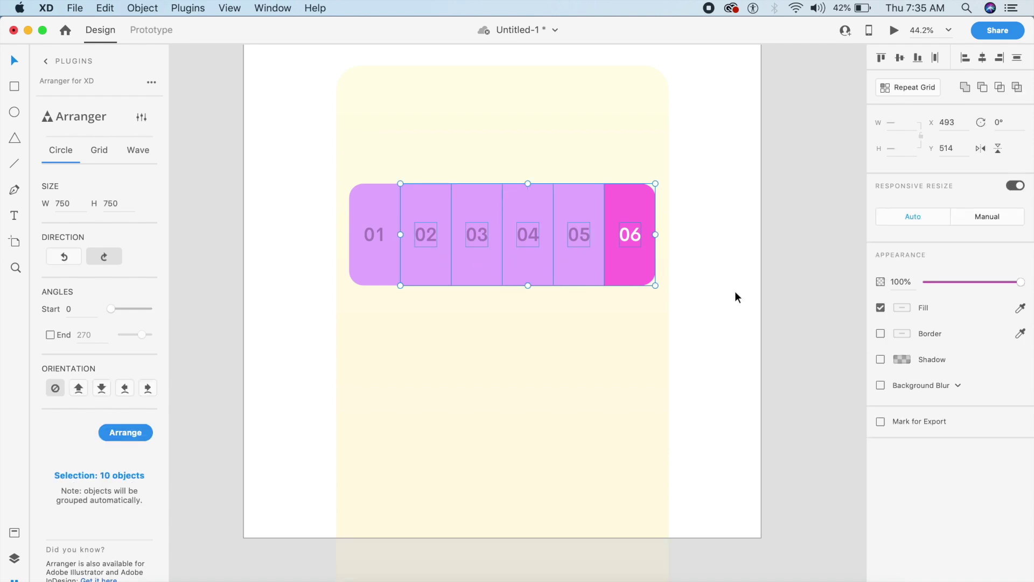
pyautogui.click(737, 296)
# Blend the fills of the six cell backgrounds from purple to bright pink with the Color Blender plugin.
pyautogui.click(619, 277)
pyautogui.keyDown('shift'); pyautogui.click(562, 272); pyautogui.keyUp('shift')
pyautogui.keyDown('shift'); pyautogui.click(532, 270); pyautogui.keyUp('shift')
pyautogui.keyDown('shift'); pyautogui.click(483, 260); pyautogui.keyUp('shift')
pyautogui.keyDown('shift'); pyautogui.click(416, 269); pyautogui.keyUp('shift')
pyautogui.keyDown('shift'); pyautogui.click(376, 266); pyautogui.keyUp('shift')
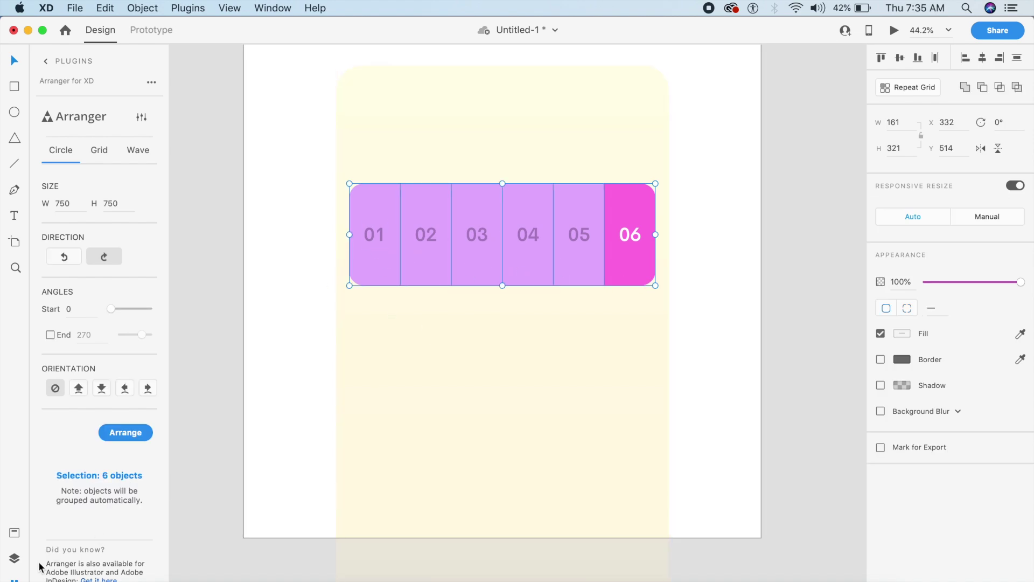
pyautogui.click(15, 558)
pyautogui.click(14, 579)
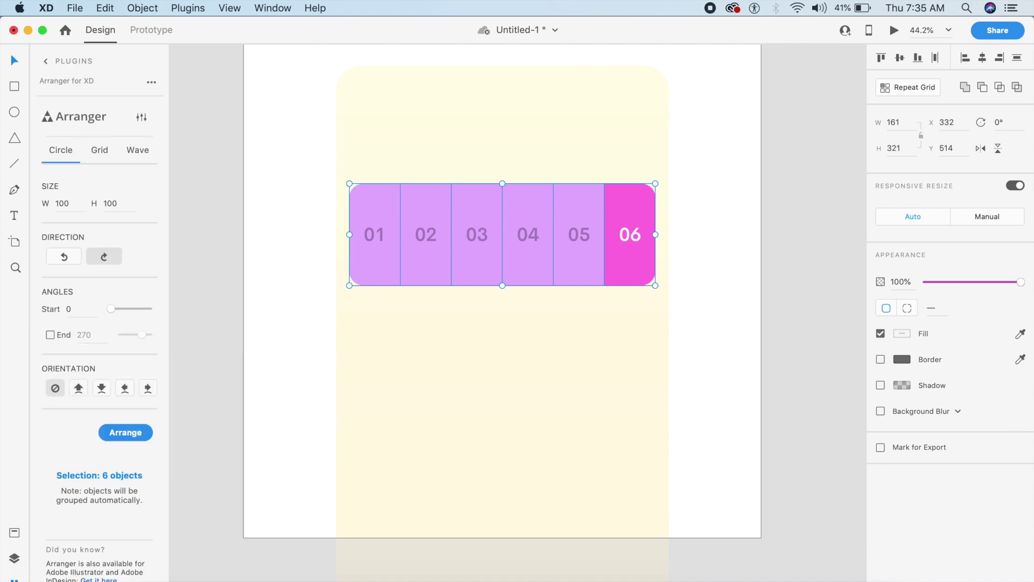
pyautogui.click(46, 61)
pyautogui.scroll(-5, 122, 166)
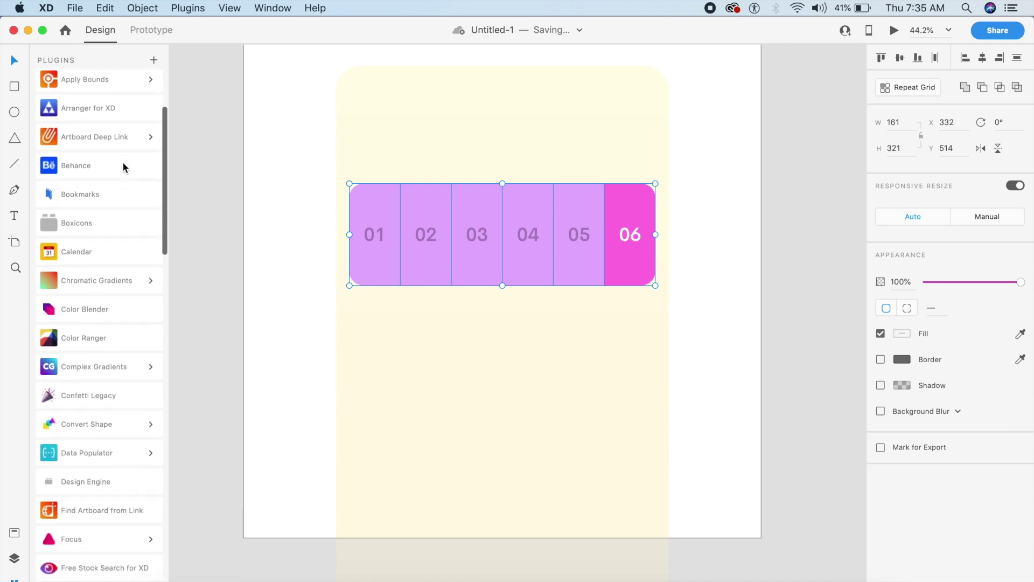
pyautogui.click(108, 308)
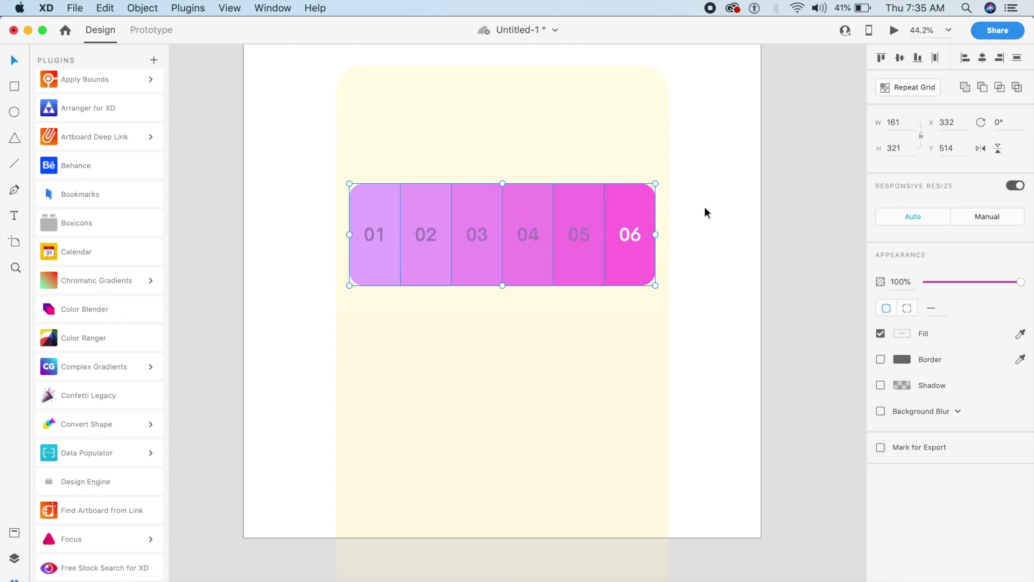
pyautogui.click(741, 183)
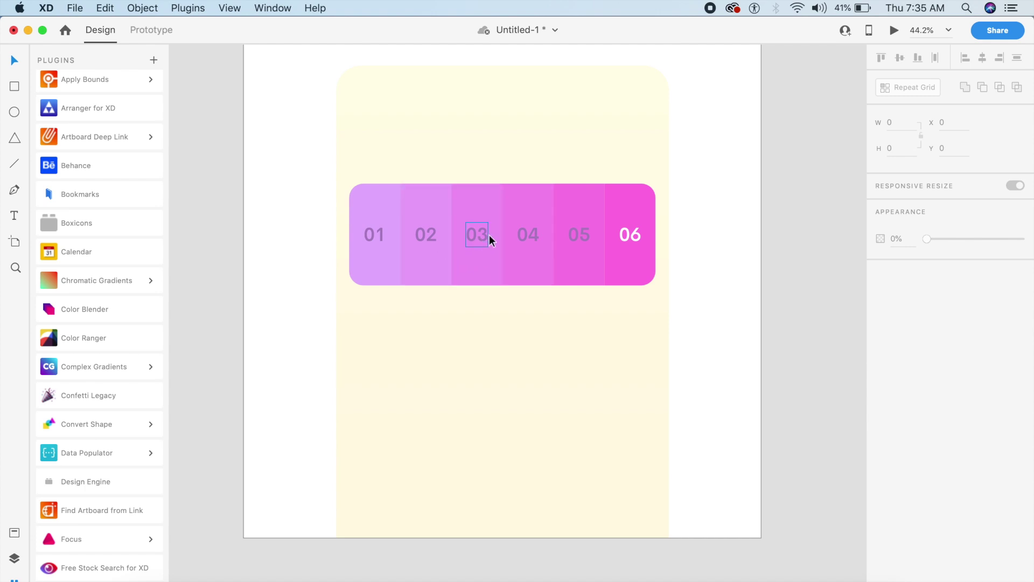
# Make the "04" and "05" labels white (#FFFFFF).
pyautogui.doubleClick(533, 234)
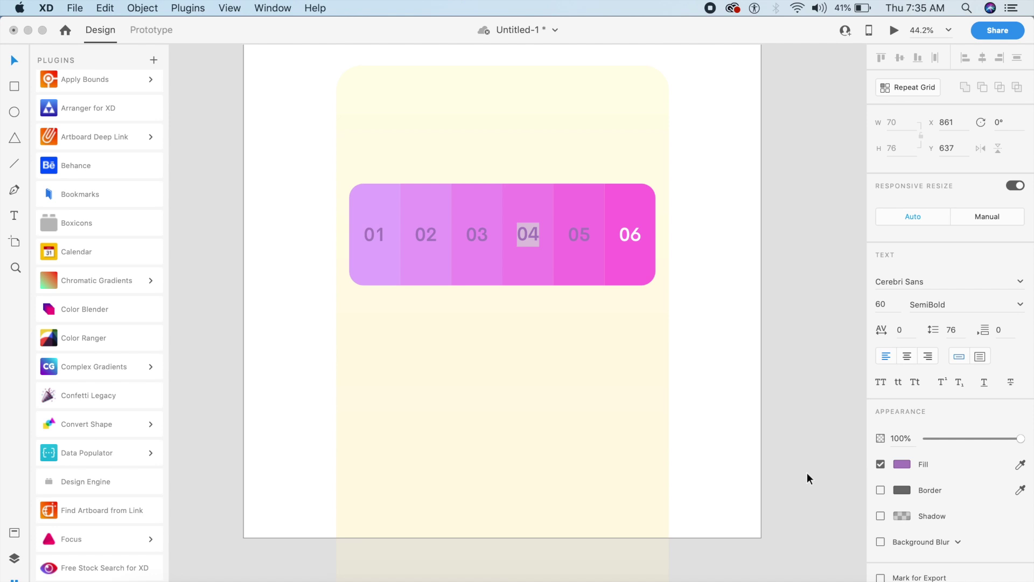
pyautogui.click(902, 464)
pyautogui.moveTo(806, 425); pyautogui.dragTo(672, 337)
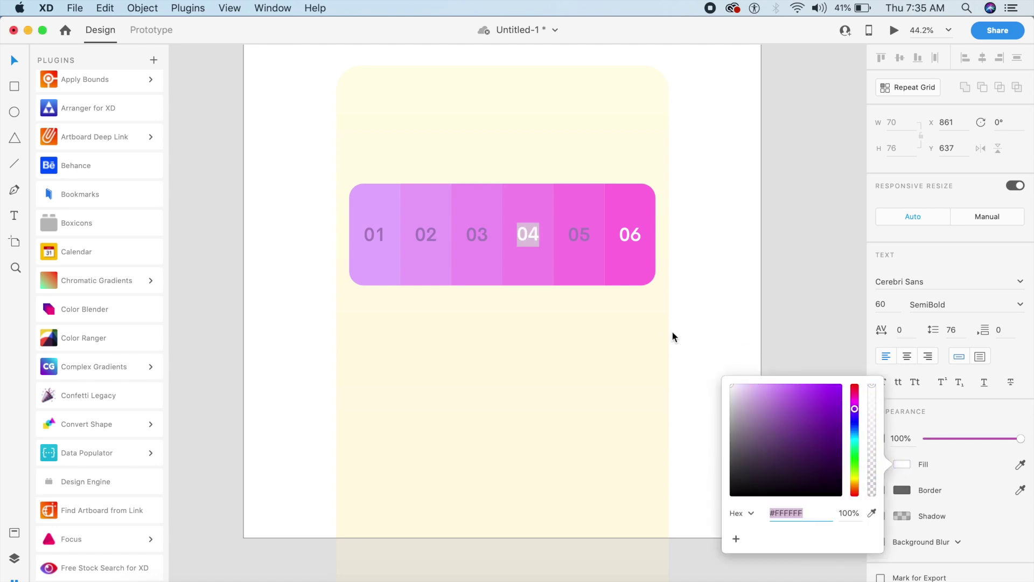
pyautogui.click(684, 315)
pyautogui.click(683, 315)
pyautogui.doubleClick(582, 235)
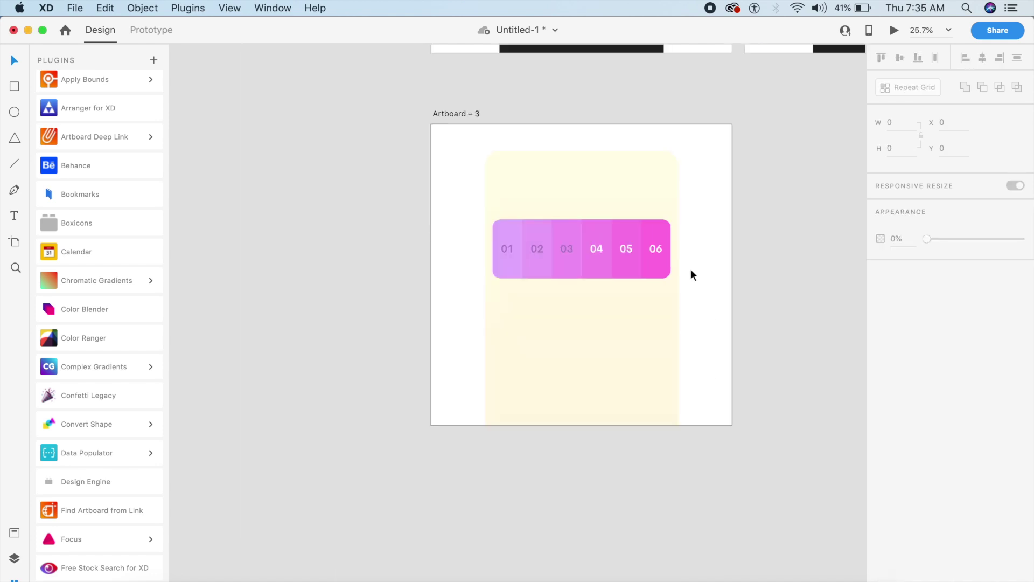
# Draw a 966 × 321 rectangle exactly covering the cell row and round its corners with a radius of 45.
pyautogui.scroll(3, 635, 205)
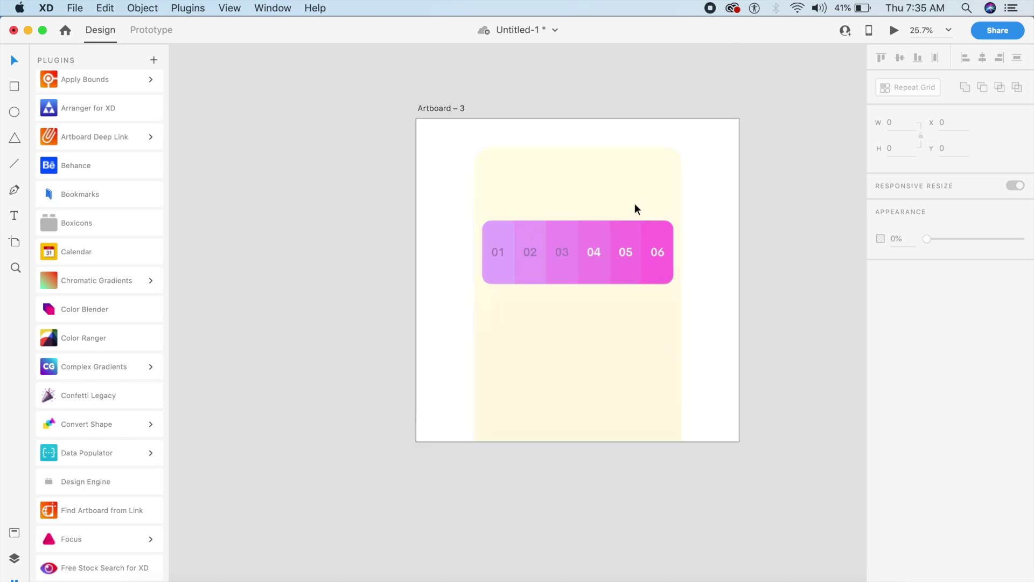
pyautogui.press('r')
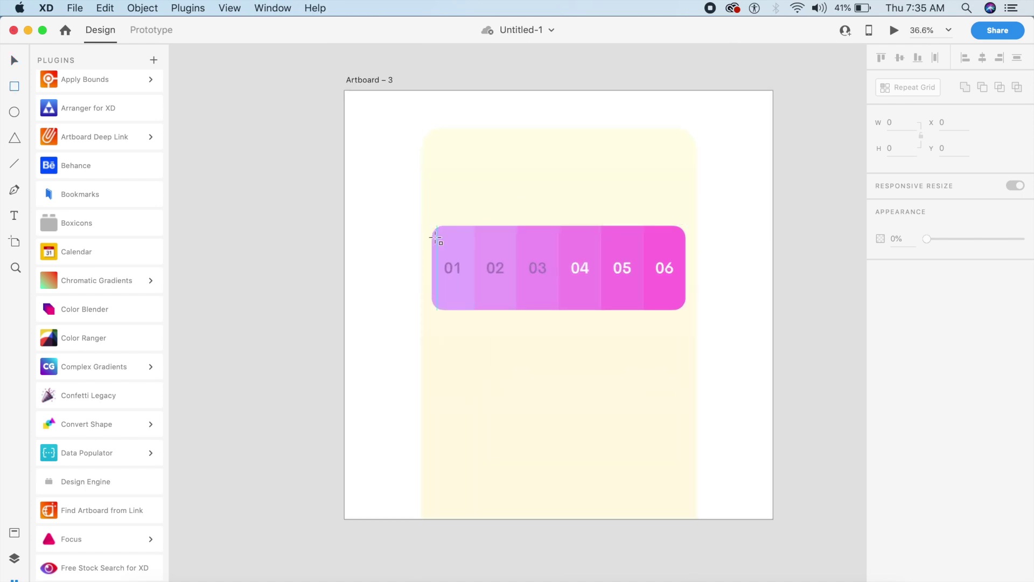
pyautogui.moveTo(432, 226)
pyautogui.mouseDown()
pyautogui.moveTo(628, 314)
pyautogui.moveTo(685, 310)
pyautogui.mouseUp()
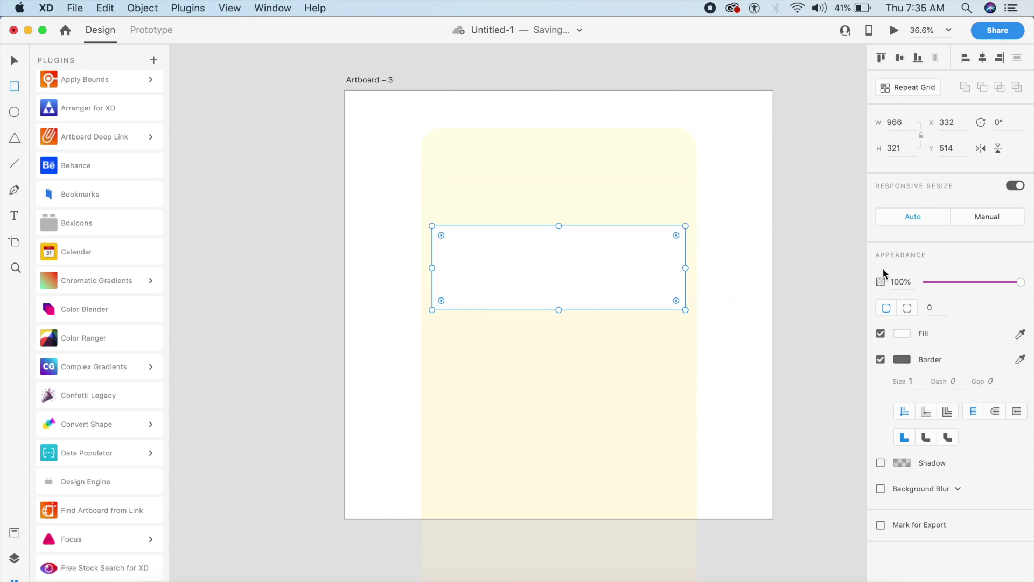
pyautogui.press('Return')
pyautogui.click(577, 284)
pyautogui.press('v')
pyautogui.click(579, 285)
# Mask all the numbered cells and their labels with the new rounded rectangle.
pyautogui.click(14, 557)
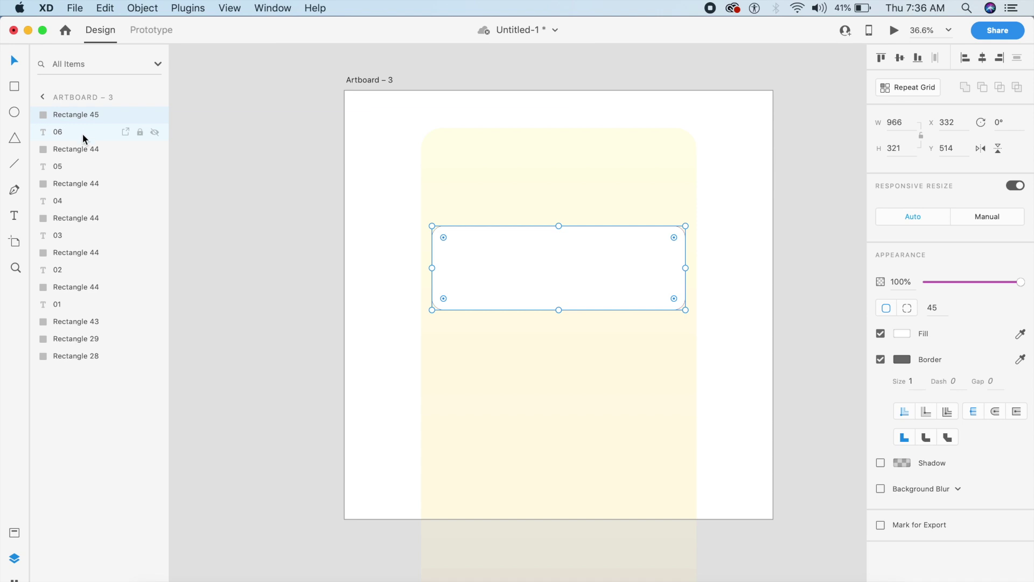
pyautogui.keyDown('shift'); pyautogui.click(78, 304); pyautogui.keyUp('shift')
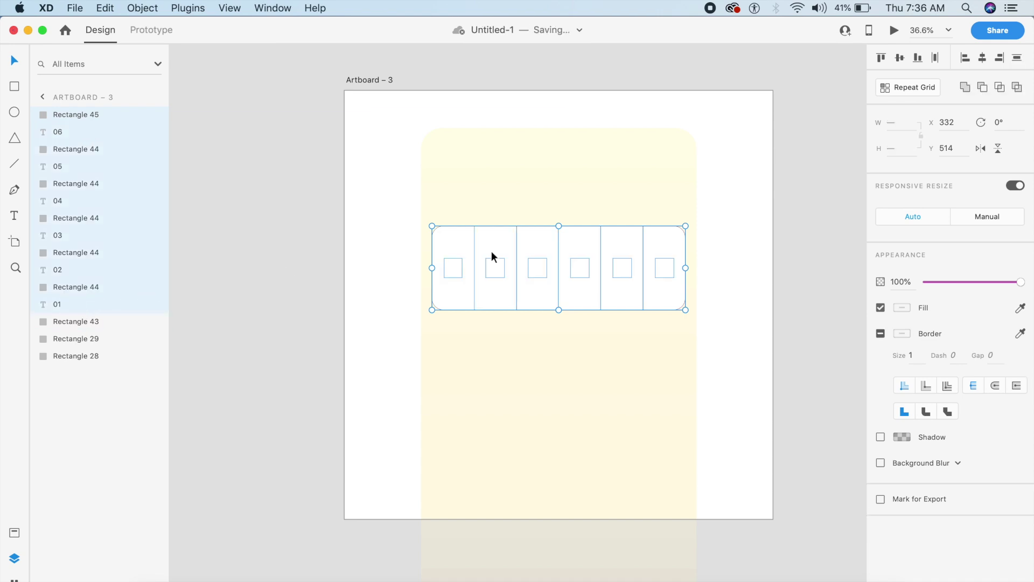
pyautogui.press('super+shift+m')
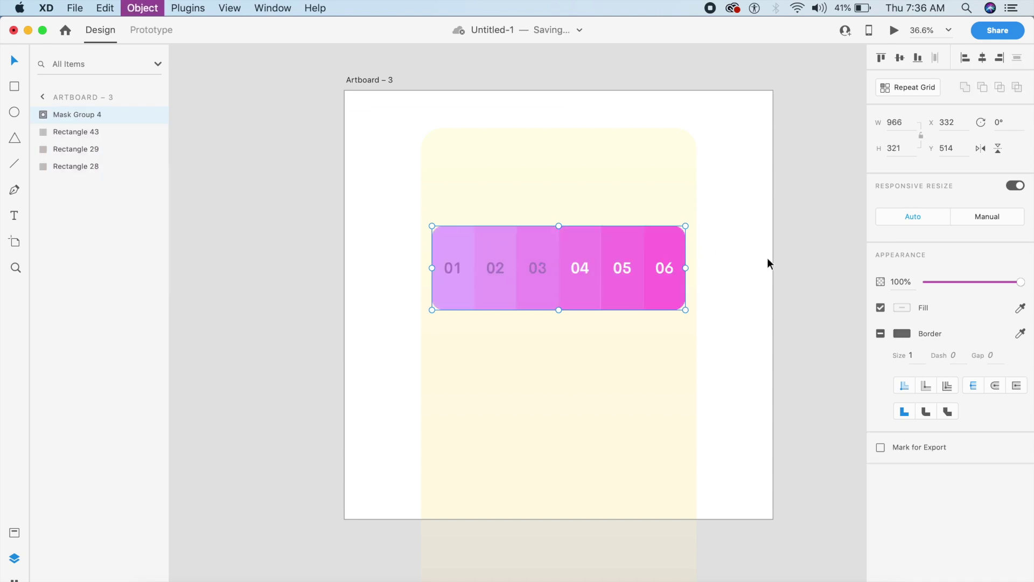
pyautogui.click(728, 276)
# Inside the mask group, move the "06" cell and its label straight left, far outside the artboard, to about X -2223.
pyautogui.scroll(-5, 726, 277)
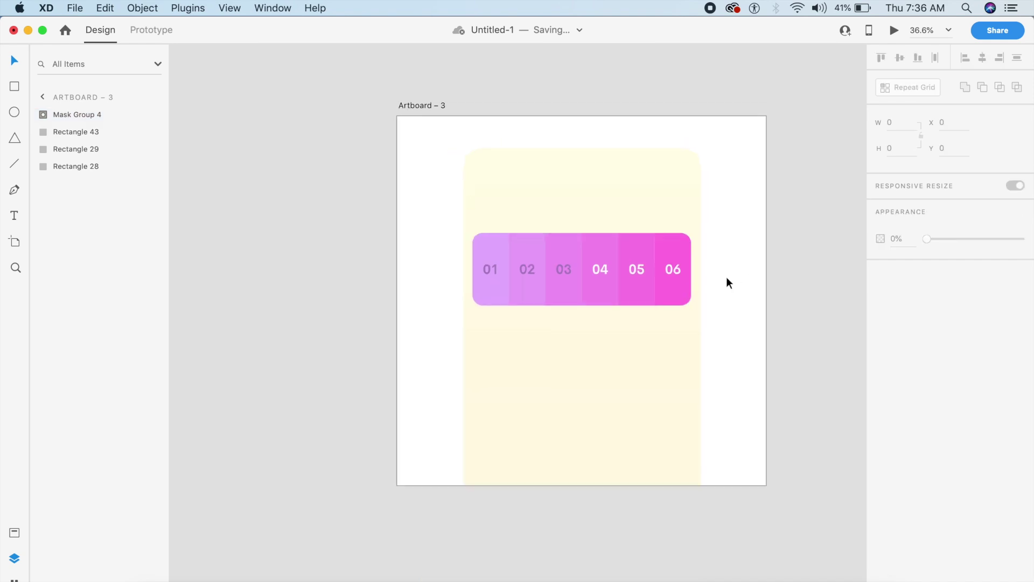
pyautogui.scroll(5, 704, 289)
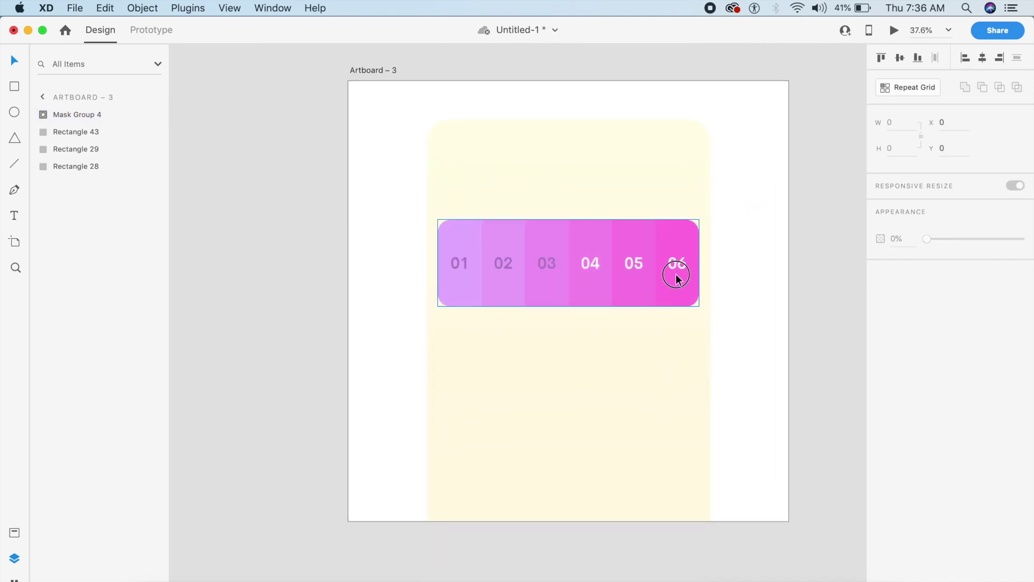
pyautogui.click(677, 274)
pyautogui.doubleClick(678, 266)
pyautogui.keyDown('shift'); pyautogui.click(687, 287); pyautogui.keyUp('shift')
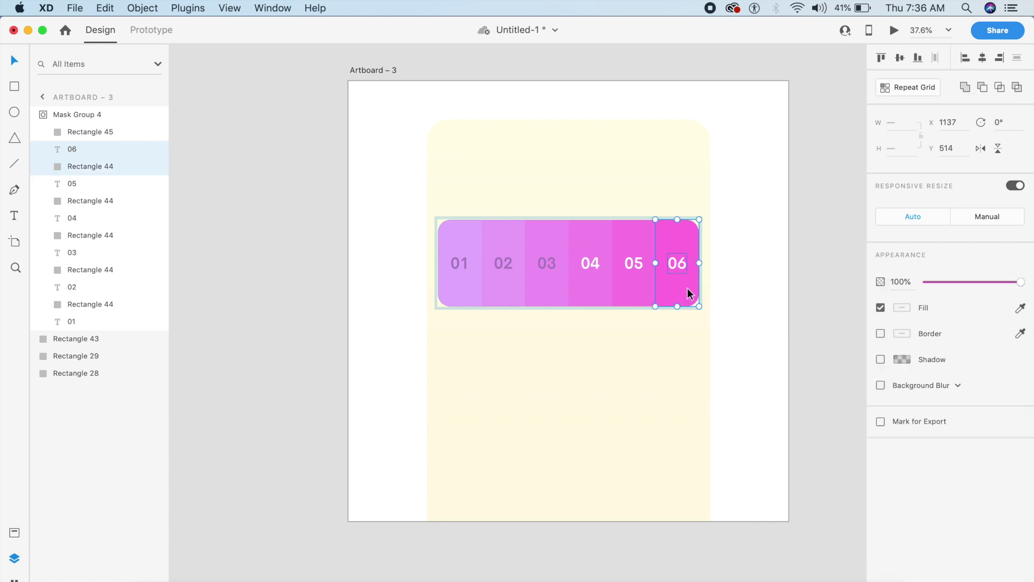
pyautogui.moveTo(684, 288); pyautogui.dragTo(314, 307)
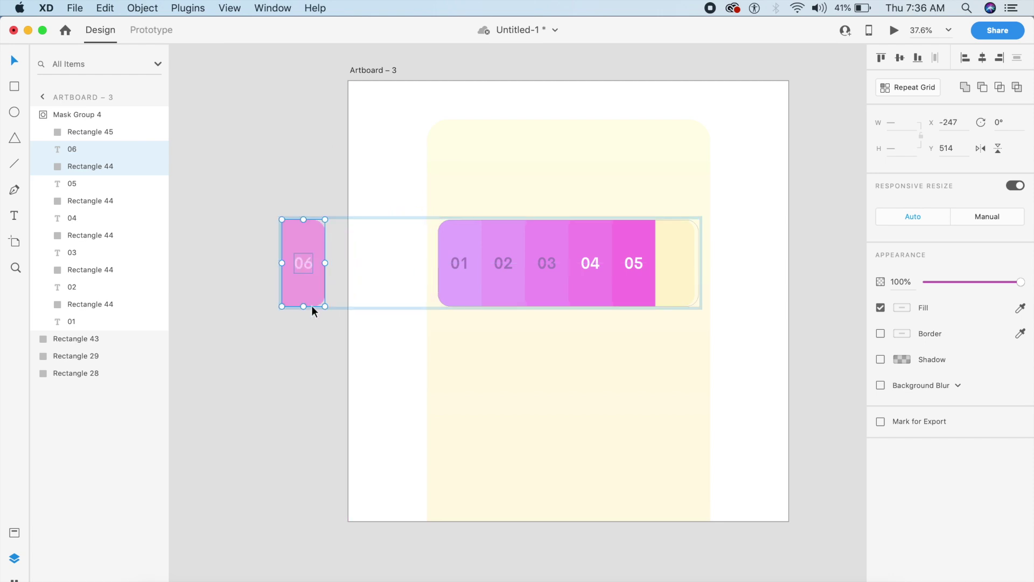
pyautogui.scroll(-5, 311, 305)
pyautogui.hscroll(-3, 311, 305)
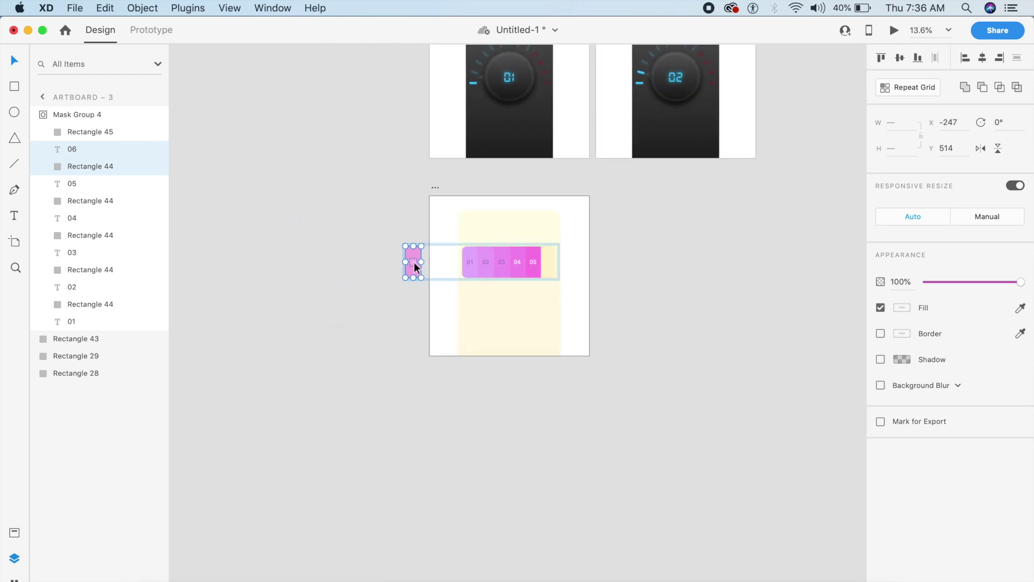
pyautogui.moveTo(413, 264); pyautogui.dragTo(221, 249)
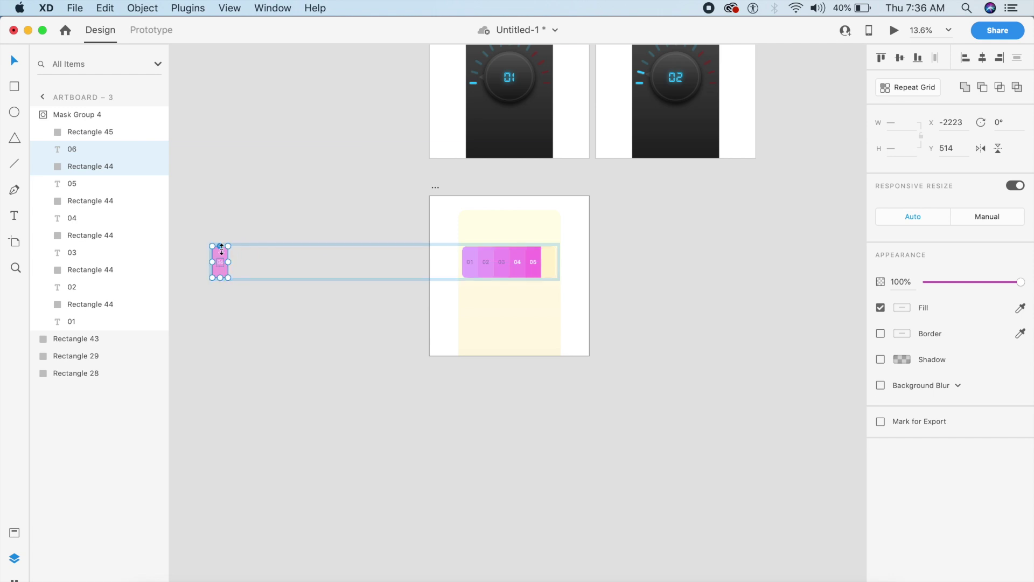
# Move the "05" cell and its label straight left out of the artboard to about X -1404.
pyautogui.scroll(5, 525, 284)
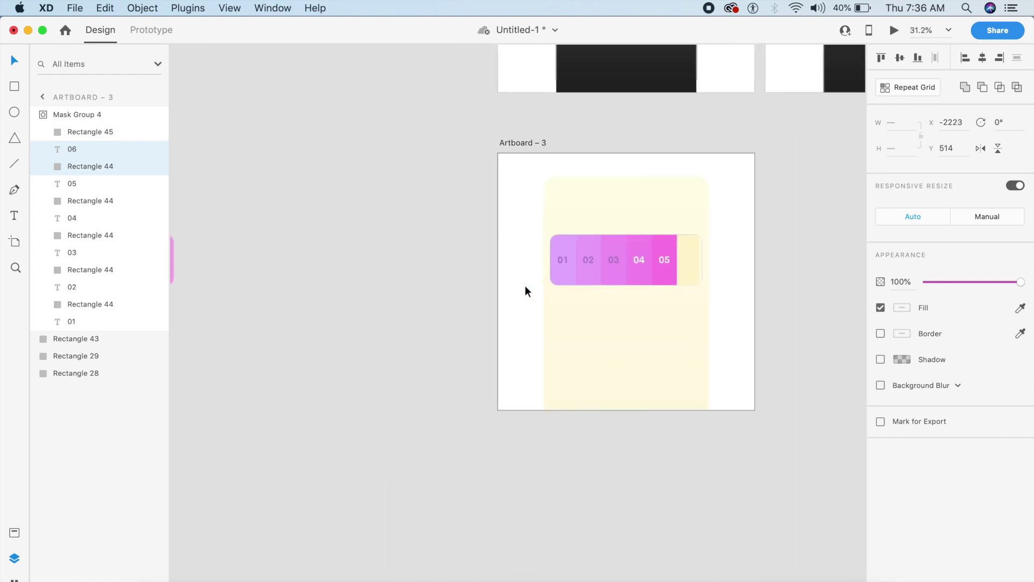
pyautogui.scroll(-4, 525, 286)
pyautogui.click(621, 273)
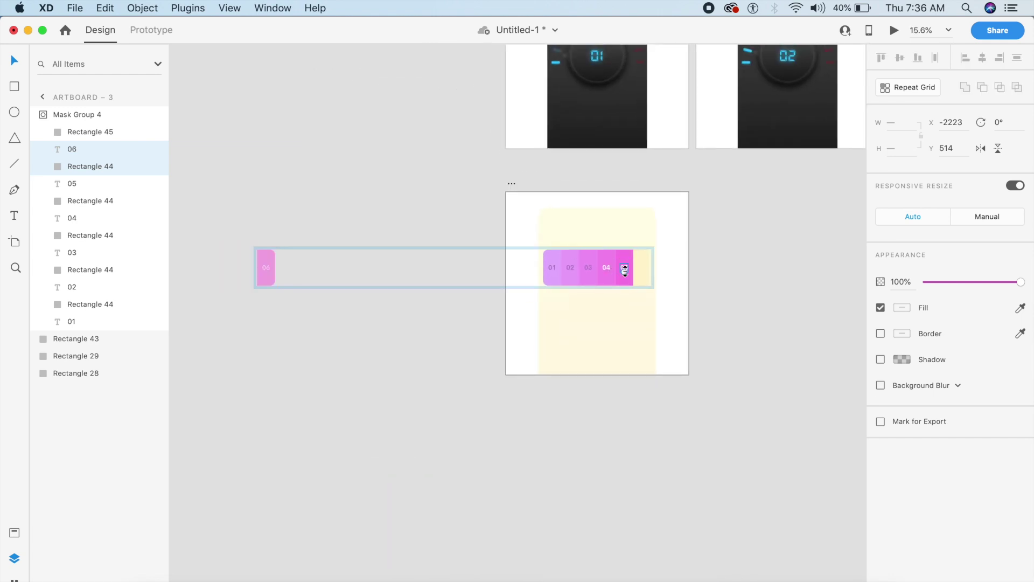
pyautogui.keyDown('shift'); pyautogui.click(628, 282); pyautogui.keyUp('shift')
pyautogui.moveTo(626, 279); pyautogui.dragTo(359, 279)
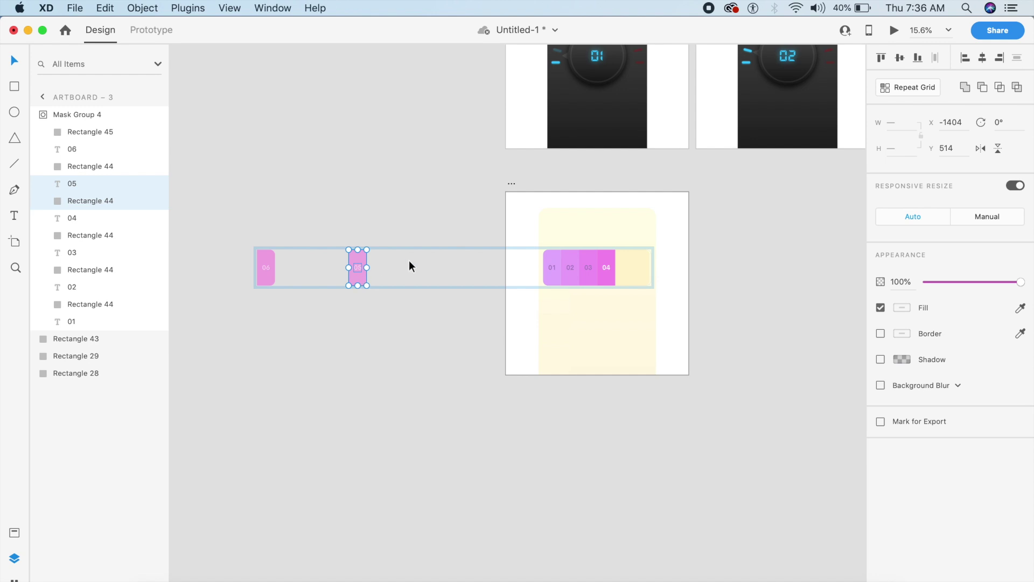
# Move the "04" cell and its label straight left out of the artboard to about X -397.
pyautogui.click(607, 269)
pyautogui.keyDown('shift'); pyautogui.click(608, 281); pyautogui.keyUp('shift')
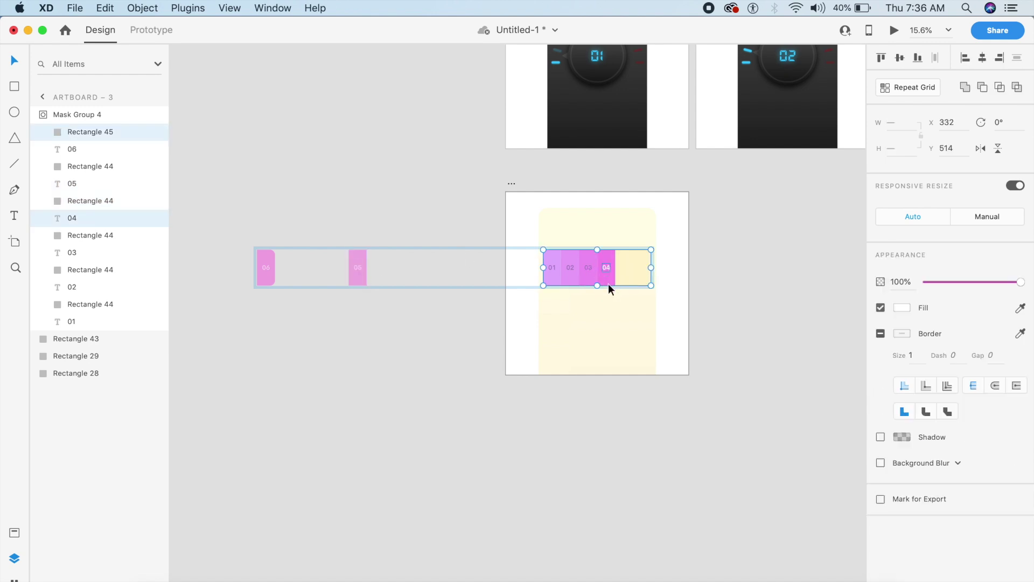
pyautogui.keyDown('shift'); pyautogui.click(617, 274); pyautogui.keyUp('shift')
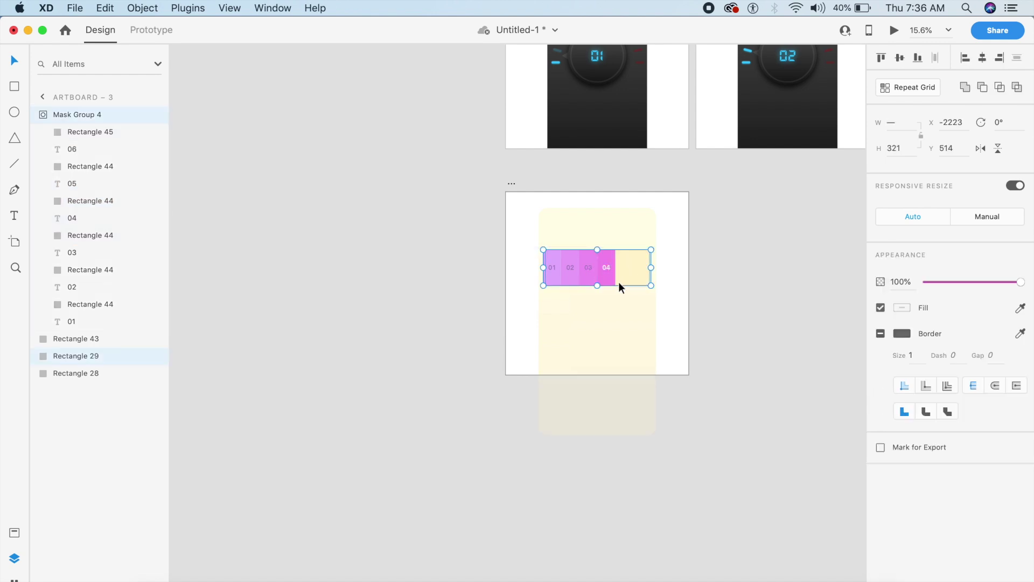
pyautogui.doubleClick(604, 278)
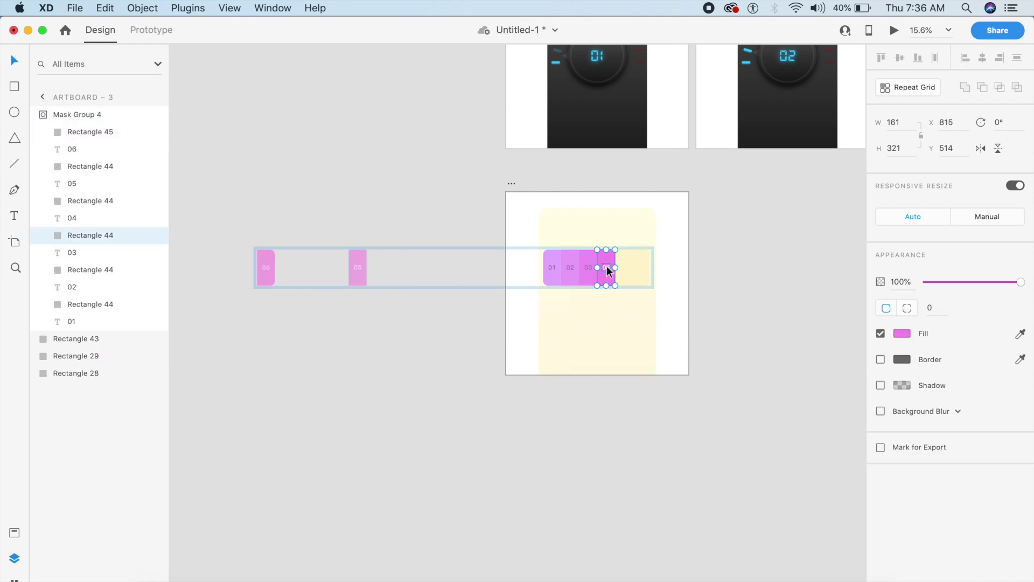
pyautogui.keyDown('shift'); pyautogui.click(607, 271); pyautogui.keyUp('shift')
pyautogui.moveTo(607, 272); pyautogui.dragTo(473, 277)
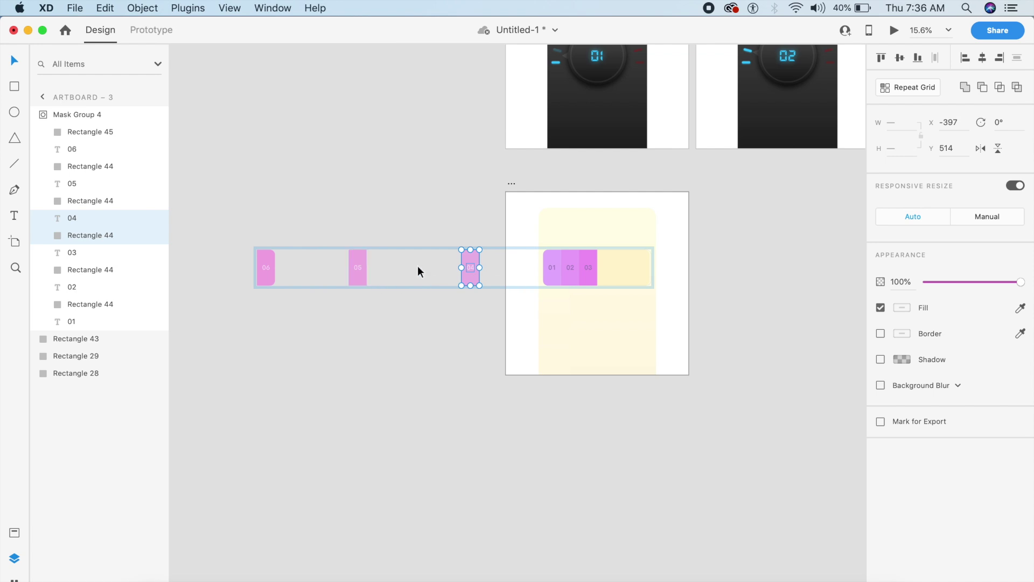
# Move the "03" cell and label left to about X -33, and the "02" cell and label to about X 217.
pyautogui.click(590, 269)
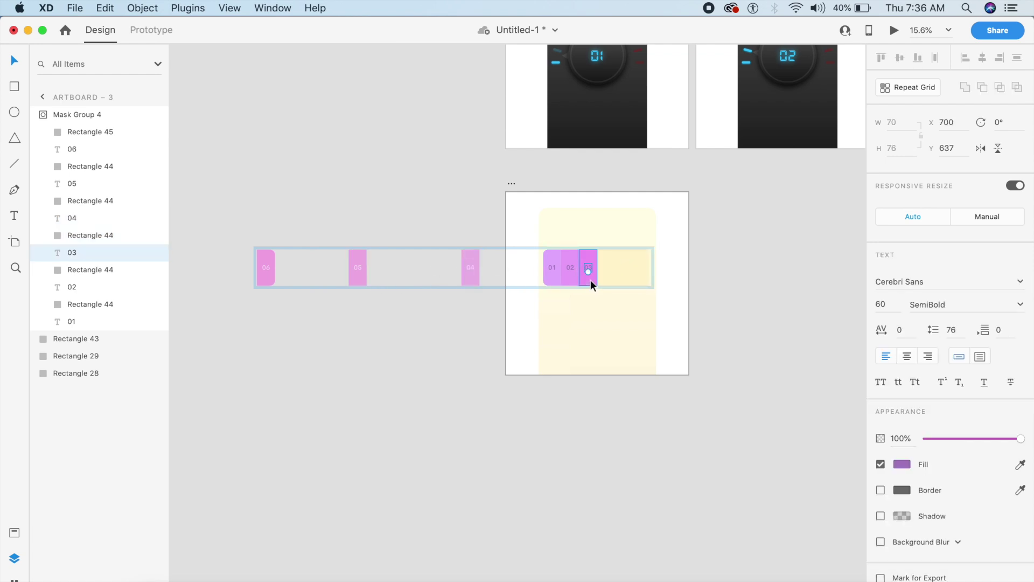
pyautogui.keyDown('shift'); pyautogui.click(591, 280); pyautogui.keyUp('shift')
pyautogui.moveTo(591, 280); pyautogui.dragTo(514, 279)
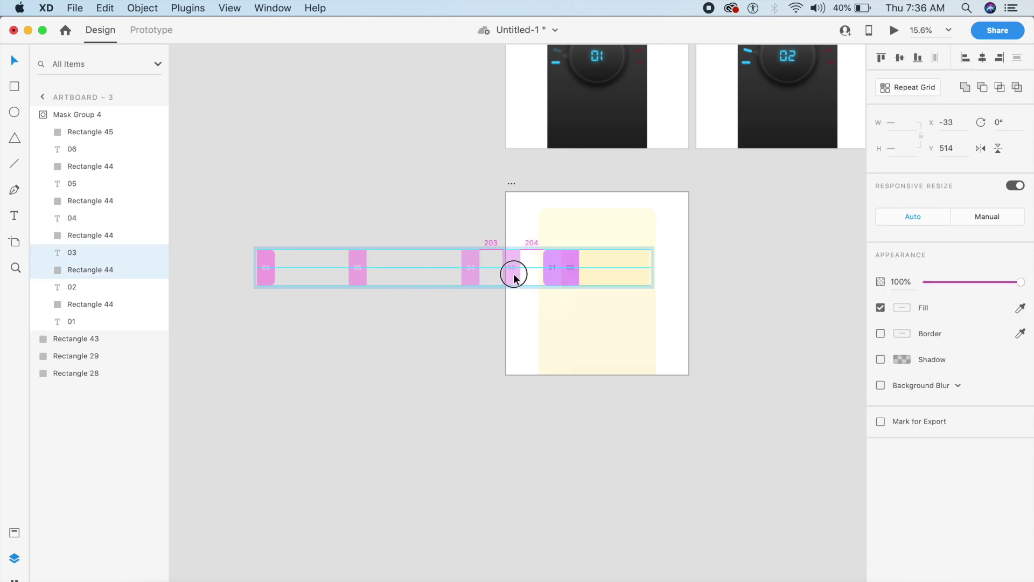
pyautogui.click(570, 270)
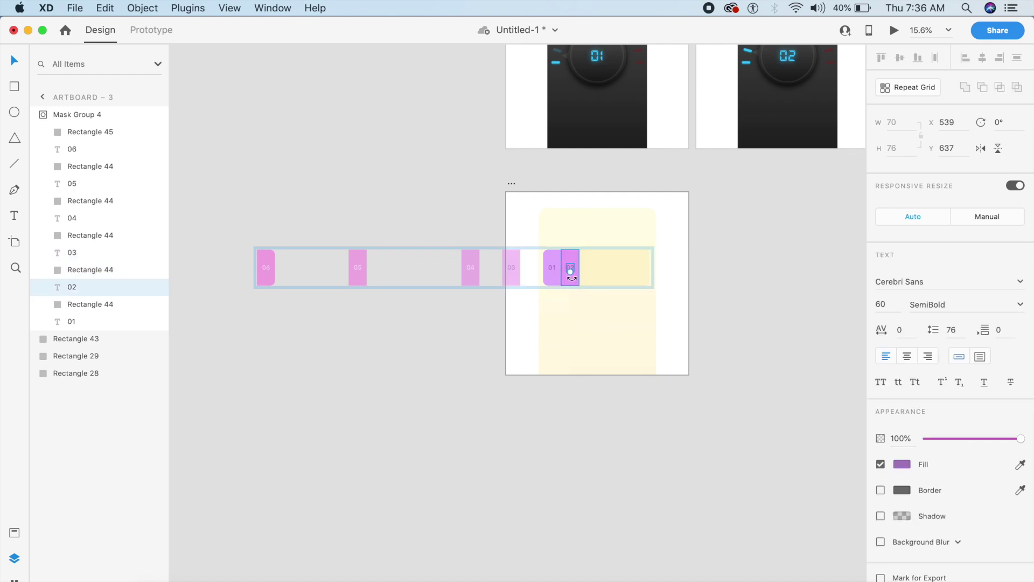
pyautogui.keyDown('shift'); pyautogui.click(569, 282); pyautogui.keyUp('shift')
pyautogui.moveTo(569, 280); pyautogui.dragTo(541, 266)
# Send the "02" cell and its label to the back of the stacking order inside the mask group.
pyautogui.scroll(5, 541, 266)
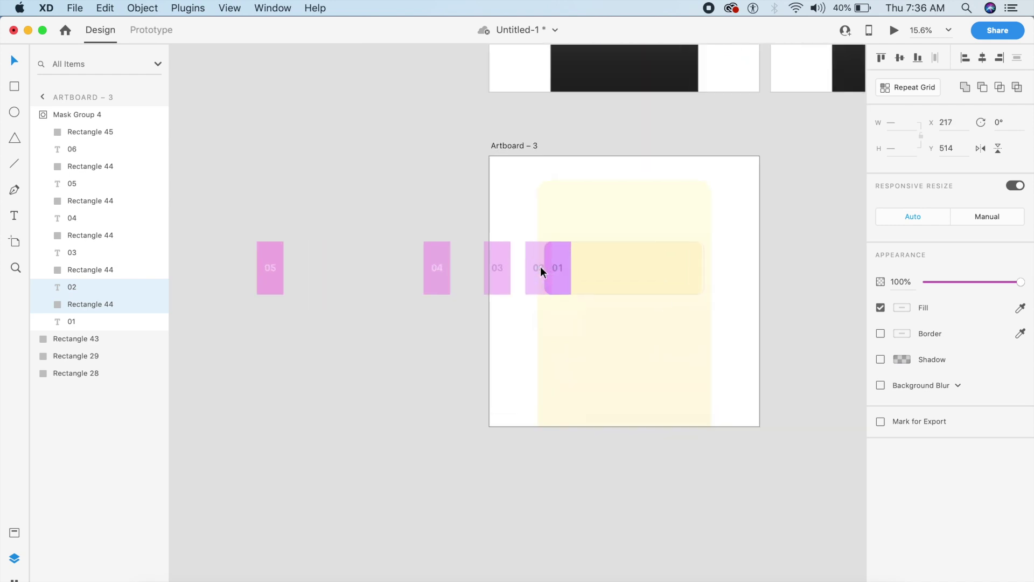
pyautogui.click(489, 336)
pyautogui.doubleClick(550, 279)
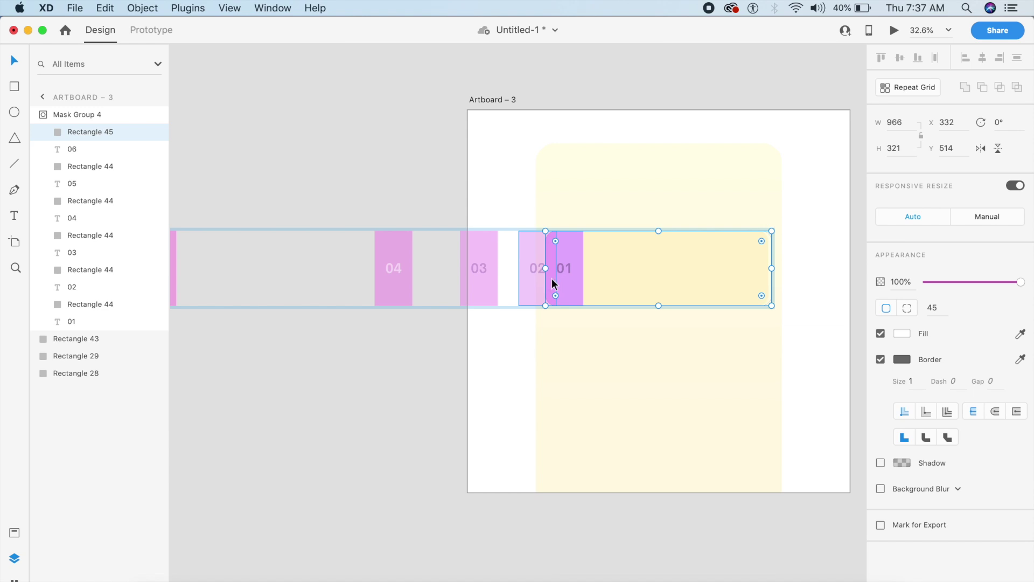
pyautogui.click(550, 278)
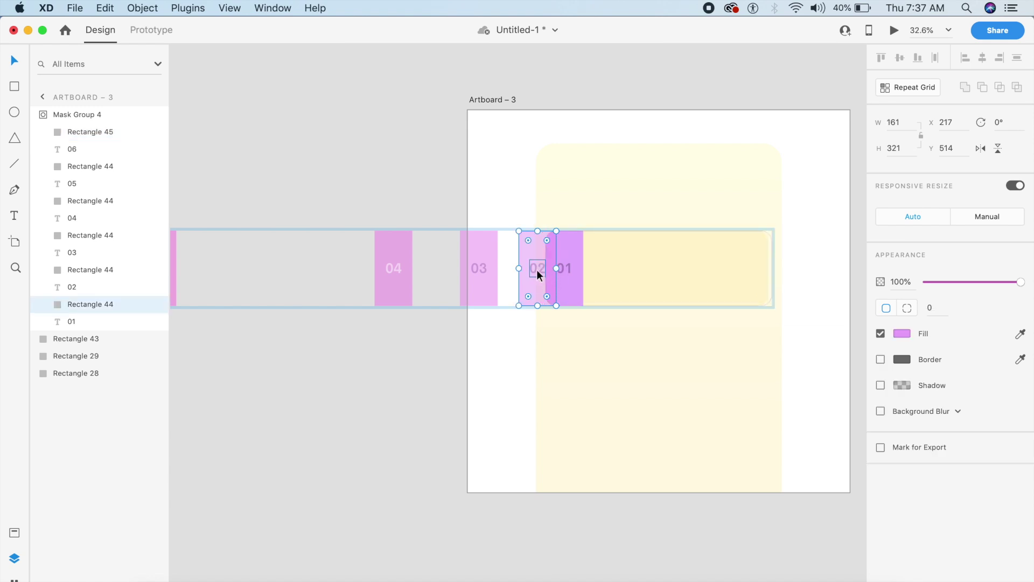
pyautogui.keyDown('shift'); pyautogui.click(537, 269); pyautogui.keyUp('shift')
pyautogui.press('super+bracketleft')
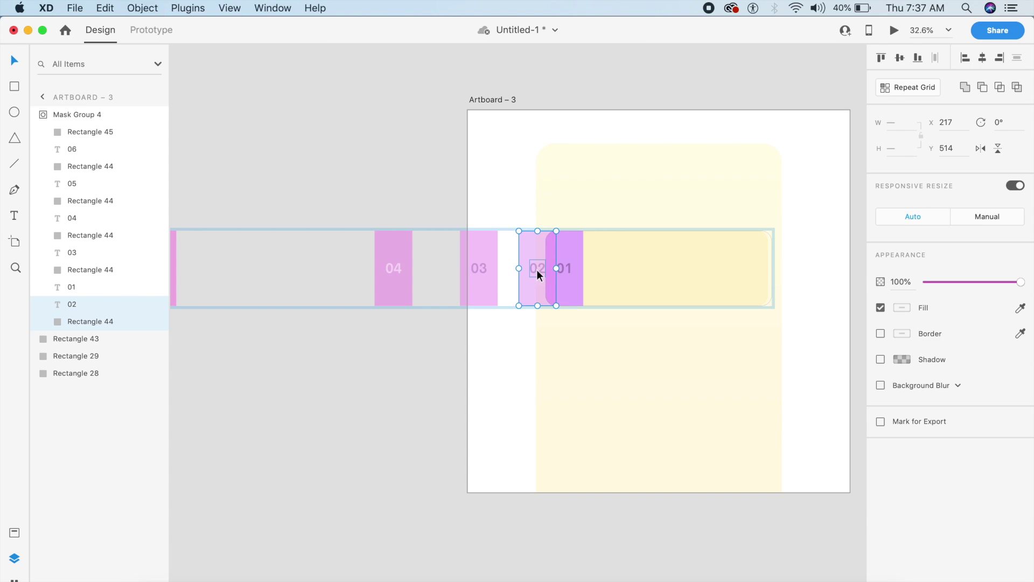
# Send the "03" cell with its label, and the "04" cell with its label, to the back of the mask group.
pyautogui.click(480, 270)
pyautogui.keyDown('shift'); pyautogui.click(481, 283); pyautogui.keyUp('shift')
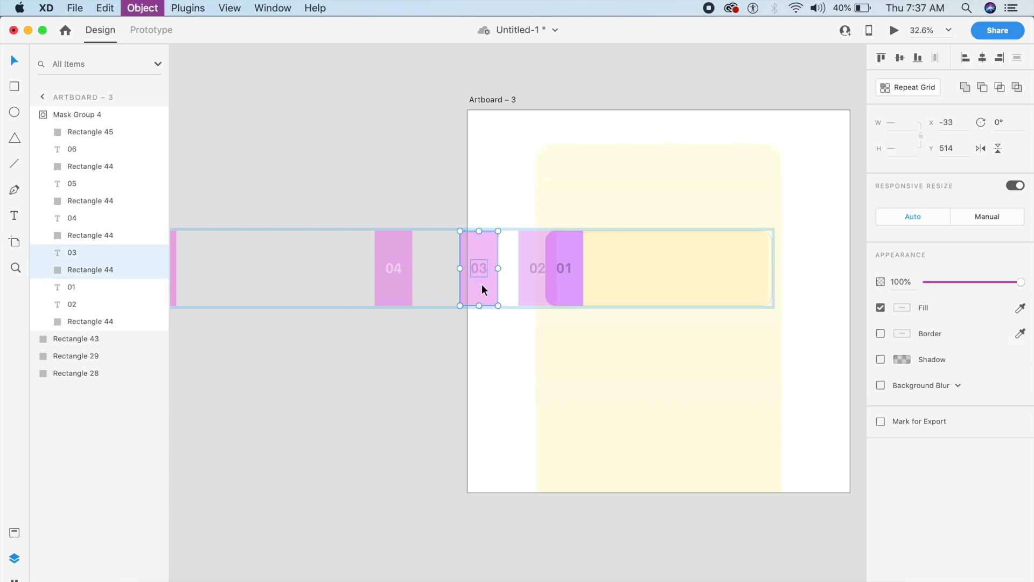
pyautogui.press('super+bracketleft')
pyautogui.click(385, 275)
pyautogui.keyDown('shift'); pyautogui.click(396, 292); pyautogui.keyUp('shift')
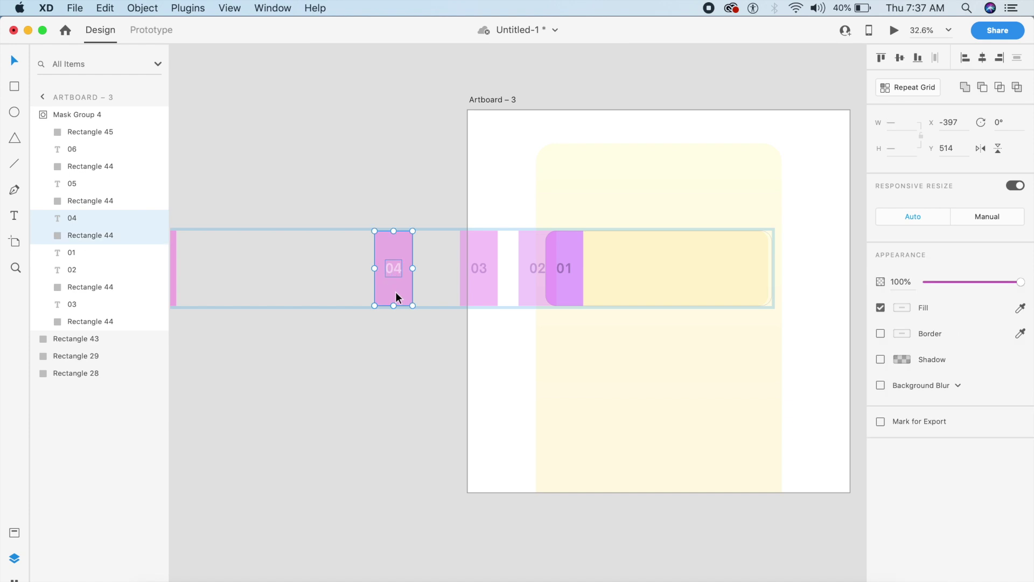
pyautogui.press('shift+super+bracketleft')
# Send the "05" cell with its label, and the "06" cell with its label, to the back of the mask group.
pyautogui.hscroll(-10, 395, 292)
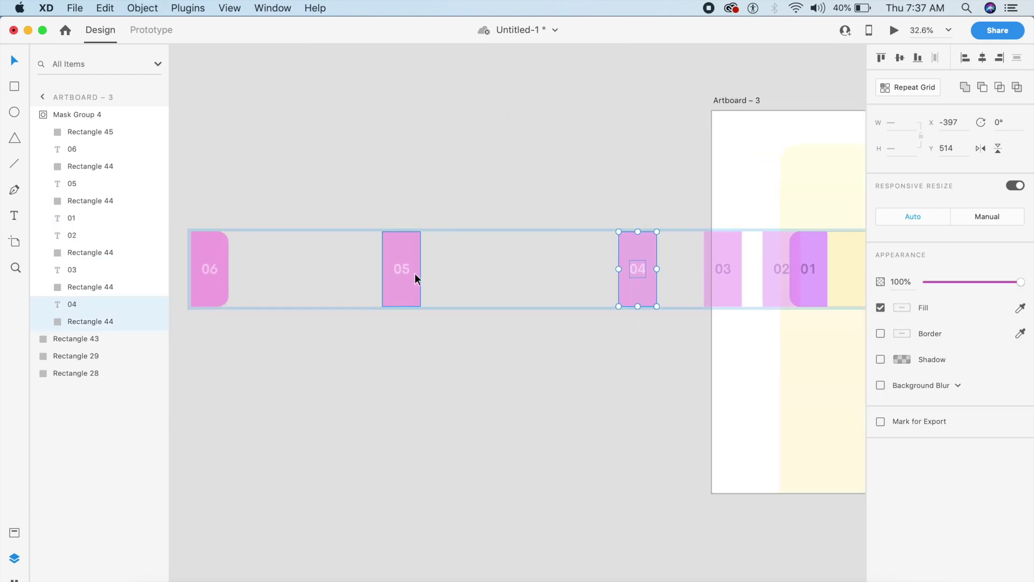
pyautogui.click(407, 273)
pyautogui.keyDown('shift'); pyautogui.click(410, 305); pyautogui.keyUp('shift')
pyautogui.press('shift+super+bracketleft')
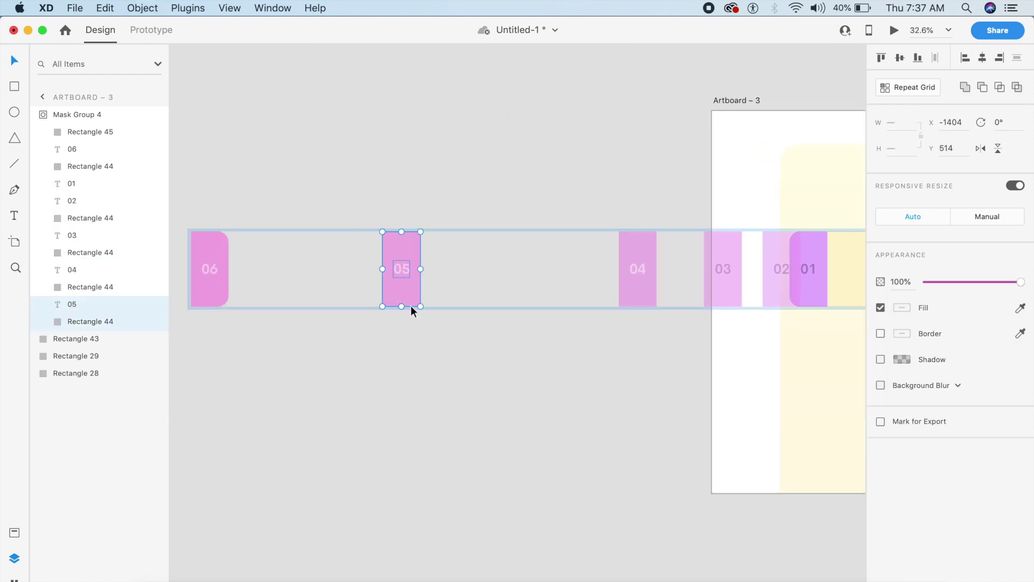
pyautogui.click(216, 273)
pyautogui.keyDown('shift'); pyautogui.click(212, 305); pyautogui.keyUp('shift')
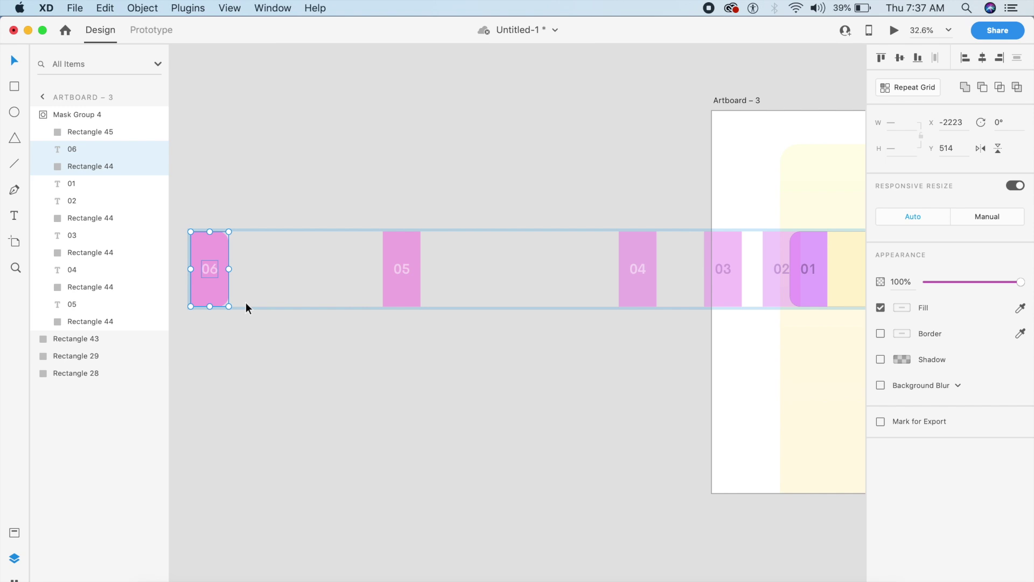
pyautogui.press('super+shift+bracketleft')
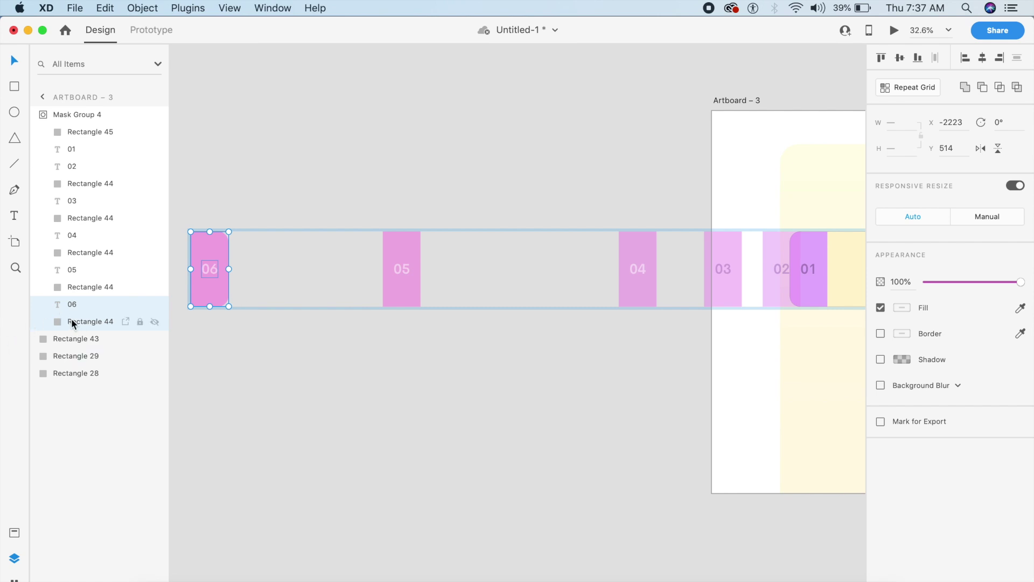
pyautogui.hscroll(5, 481, 367)
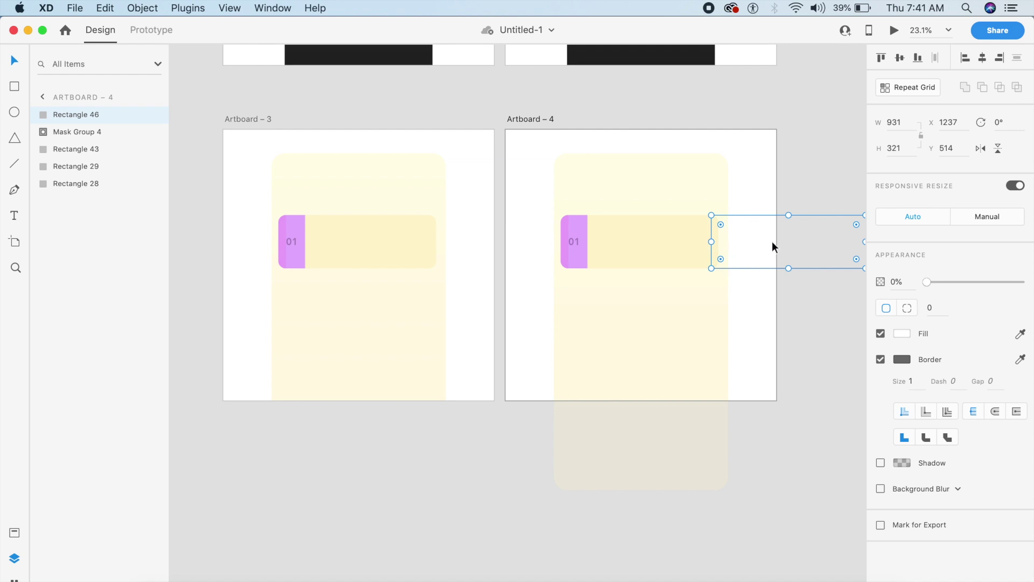
# In Prototype mode, link the rectangle covering the numbered strip on Artboard – 3 to Artboard – 4.
pyautogui.click(151, 30)
pyautogui.click(339, 235)
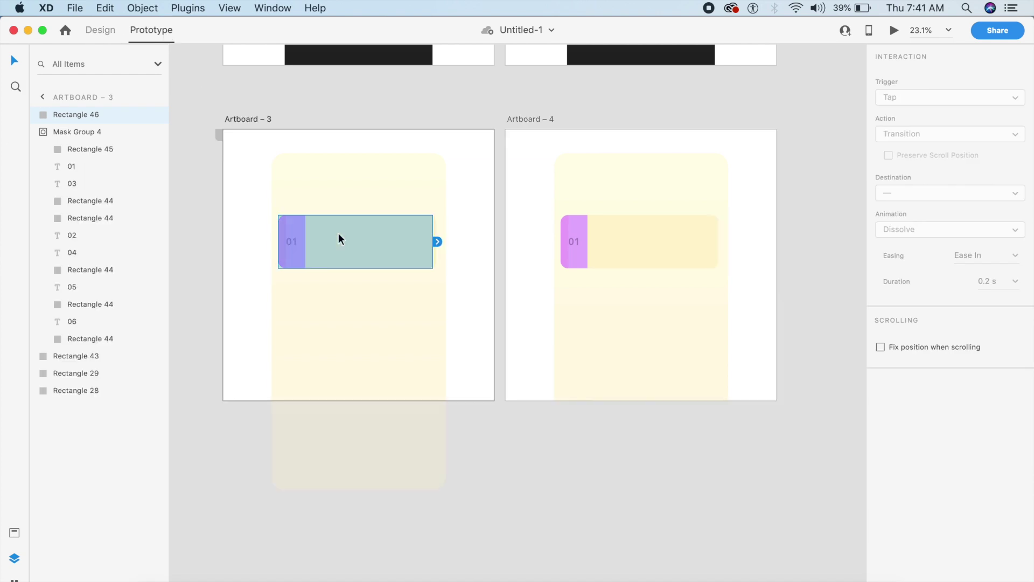
pyautogui.scroll(3, 339, 233)
pyautogui.scroll(-4, 338, 233)
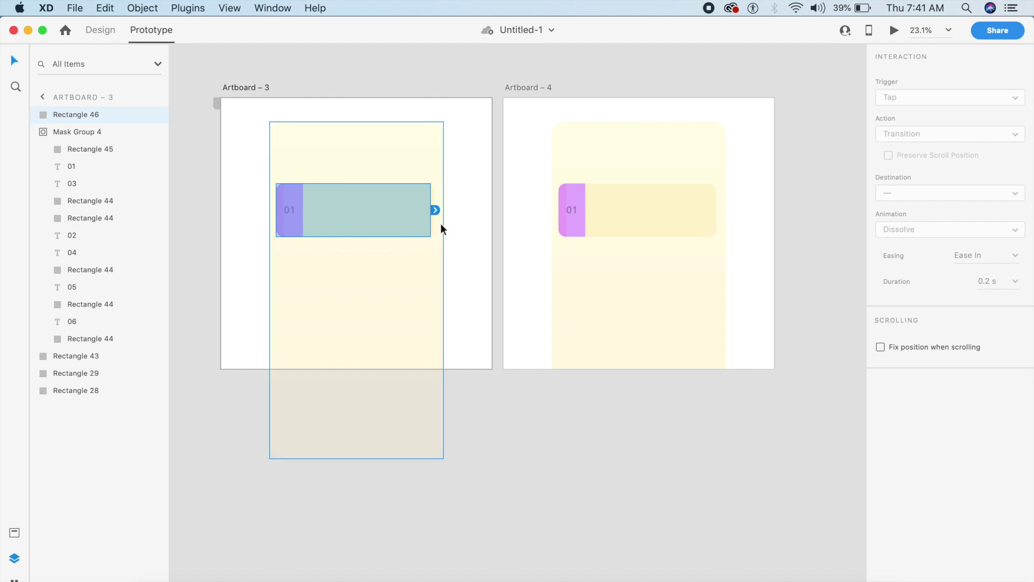
pyautogui.click(434, 221)
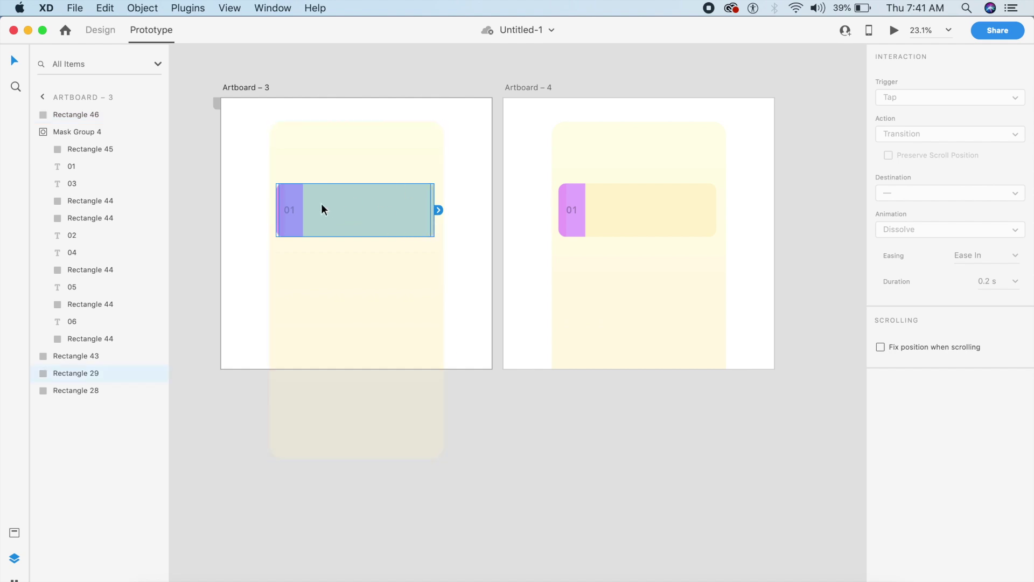
pyautogui.moveTo(439, 210); pyautogui.dragTo(601, 197)
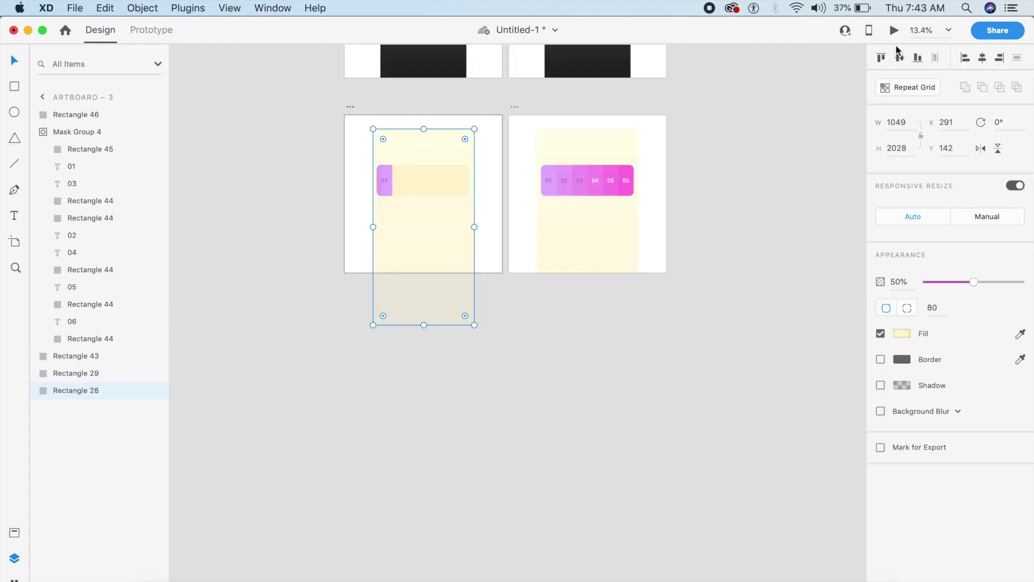
# Preview the prototype and swipe rightward across the strip to test the numbered cells' slide-in.
pyautogui.click(894, 30)
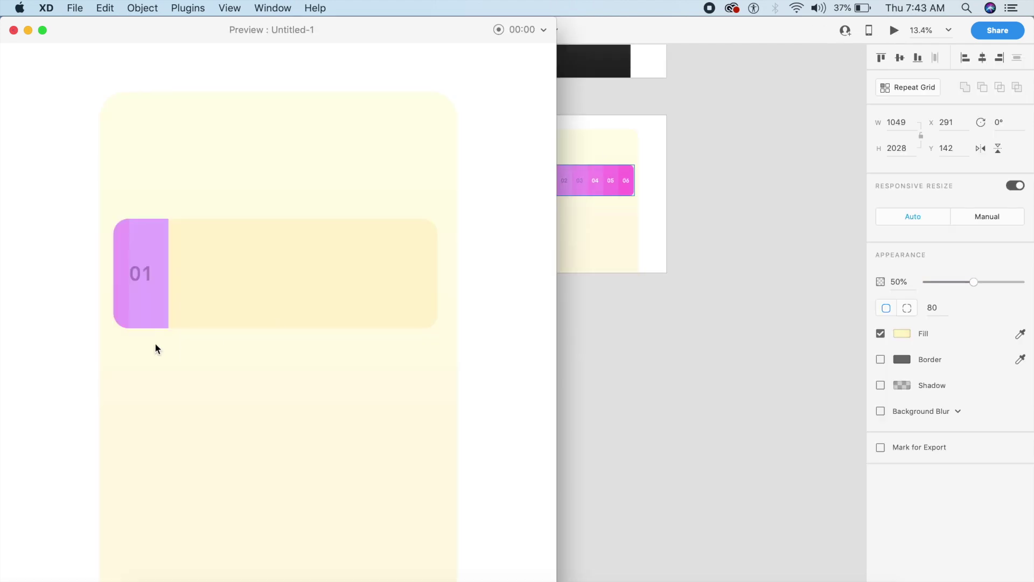
pyautogui.moveTo(182, 287); pyautogui.dragTo(504, 290)
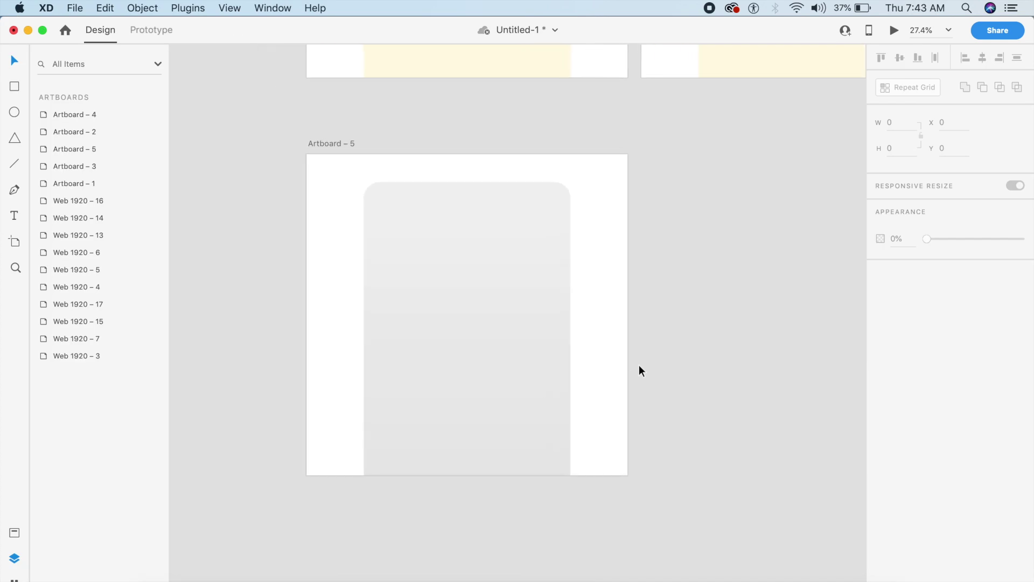
# On Artboard – 5, draw a rectangle about 425 by 162 against the grey panel's lower right edge and fill it pink #FF5ACC.
pyautogui.scroll(5, 641, 362)
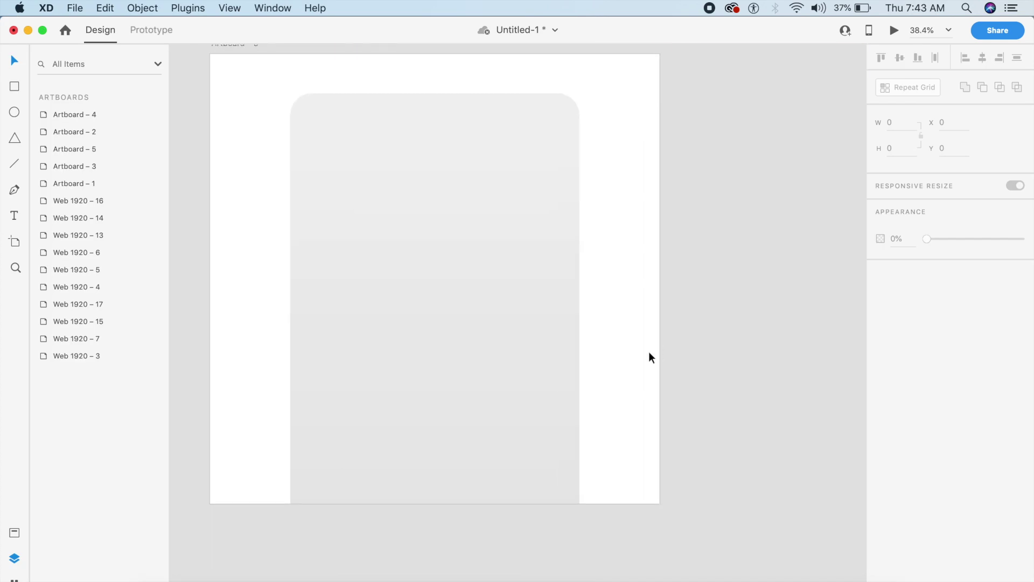
pyautogui.hscroll(-4, 649, 358)
pyautogui.press('r')
pyautogui.moveTo(569, 422); pyautogui.dragTo(684, 464)
pyautogui.click(902, 334)
pyautogui.moveTo(785, 265); pyautogui.dragTo(785, 263)
pyautogui.click(787, 262)
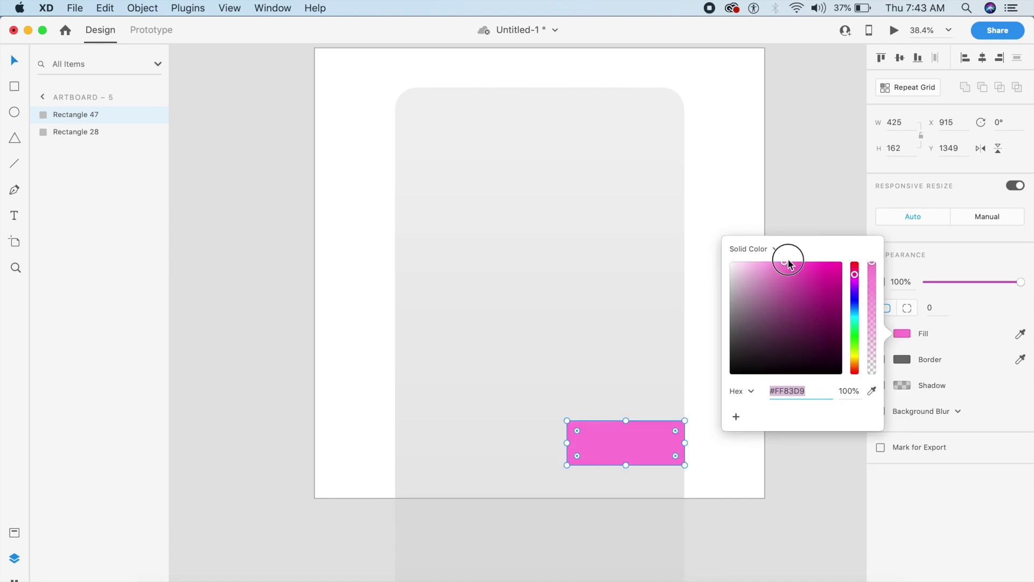
pyautogui.click(803, 264)
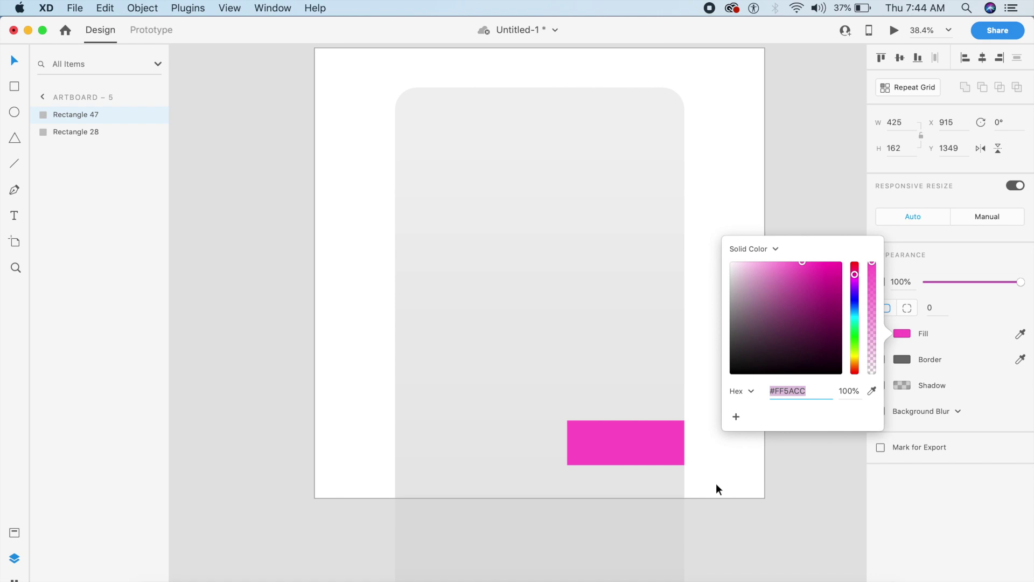
pyautogui.click(694, 520)
# Set the pink rectangle's top-left corner radius to 100 and its bottom-left corner radius to 1000, leaving the right corners square.
pyautogui.click(655, 462)
pyautogui.click(907, 310)
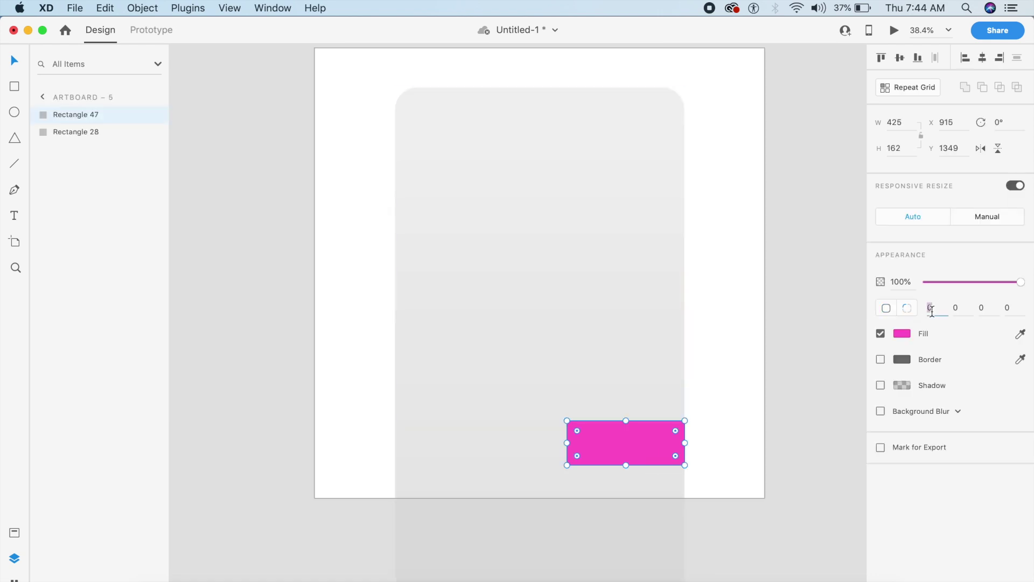
pyautogui.write('10')
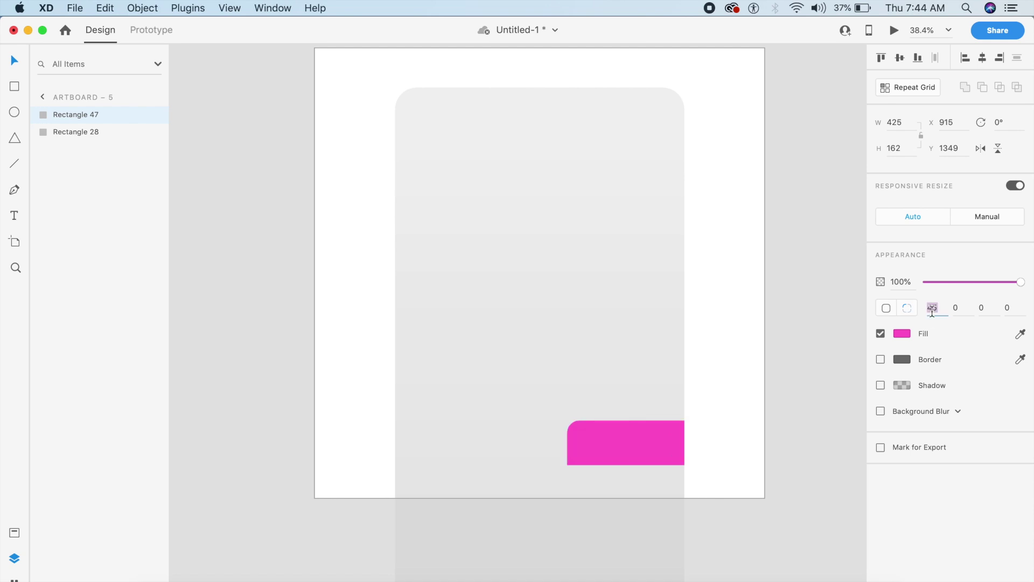
pyautogui.write('0')
pyautogui.press('Return')
pyautogui.click(1005, 308)
pyautogui.write('1')
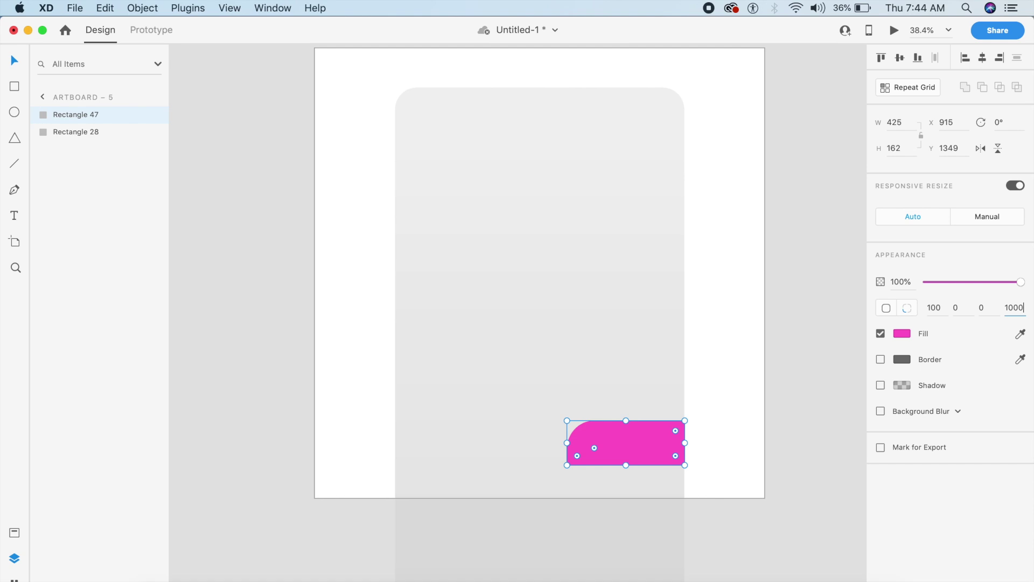
pyautogui.write('00')
pyautogui.press('Return')
pyautogui.click(752, 391)
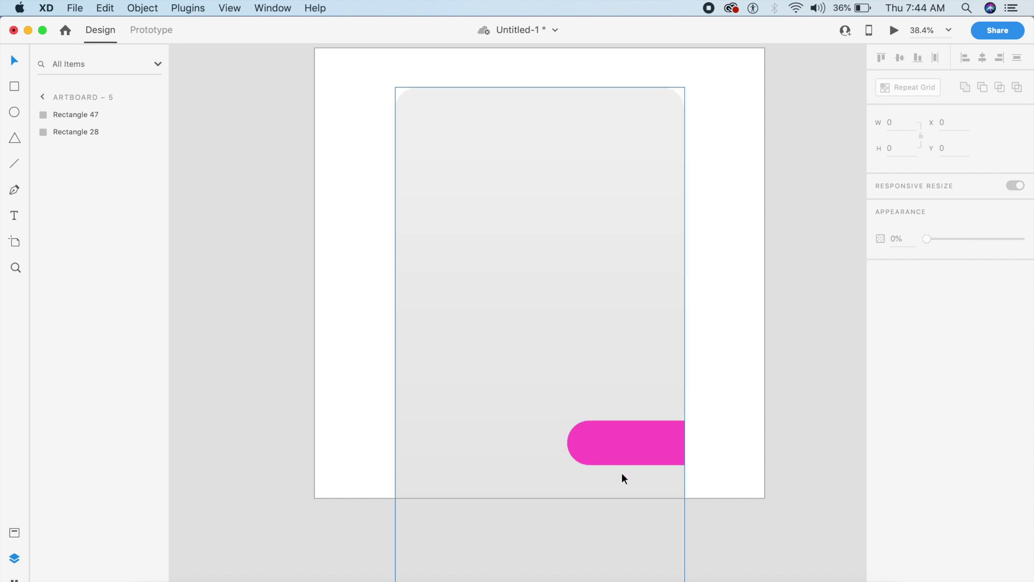
# Draw a closed five-point path with the Pen tool from the pink shape's top edge, around the grey panel's right side, to the pink shape's bottom edge.
pyautogui.press('p')
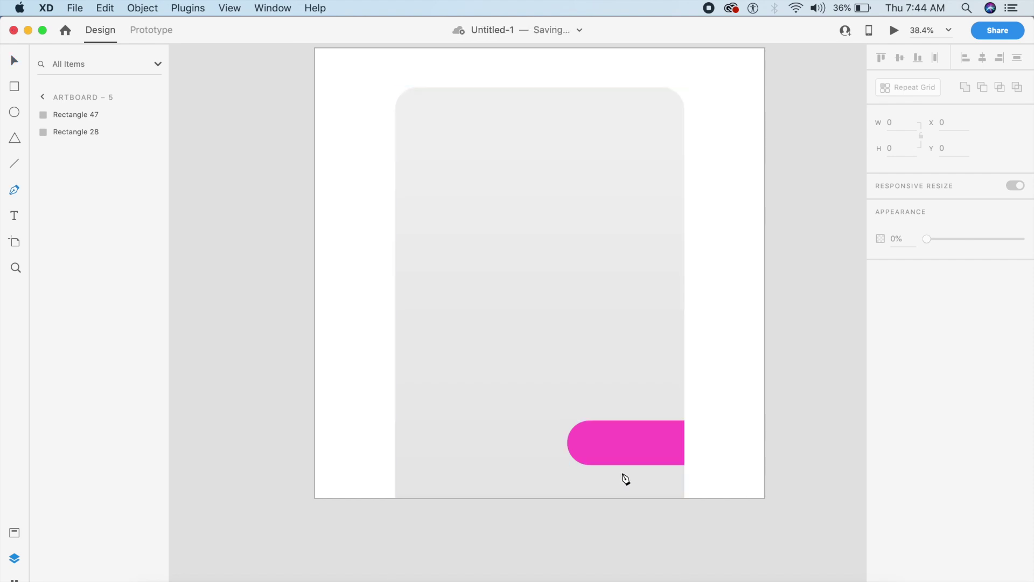
pyautogui.click(654, 420)
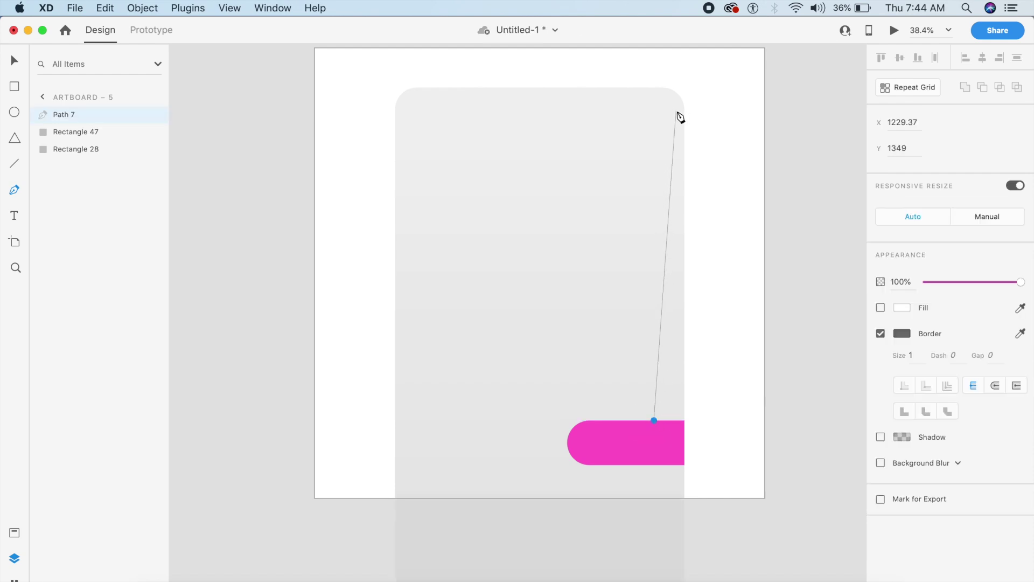
pyautogui.click(666, 87)
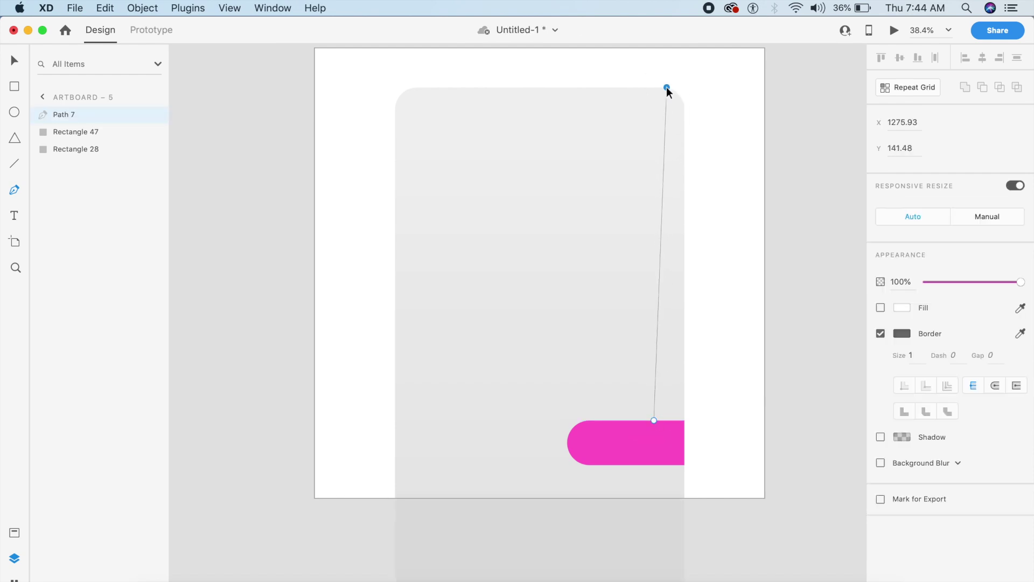
pyautogui.click(719, 87)
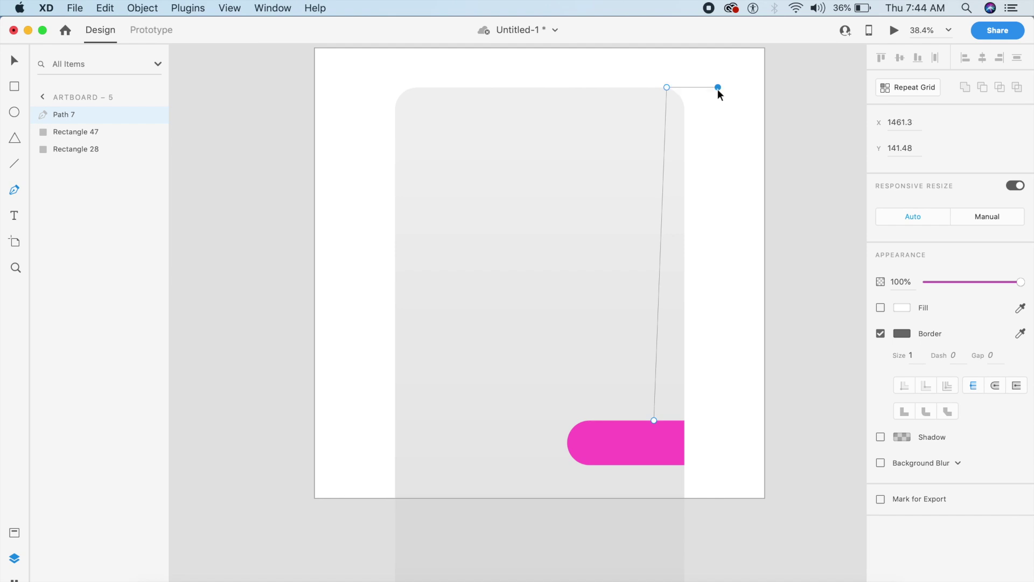
pyautogui.click(708, 499)
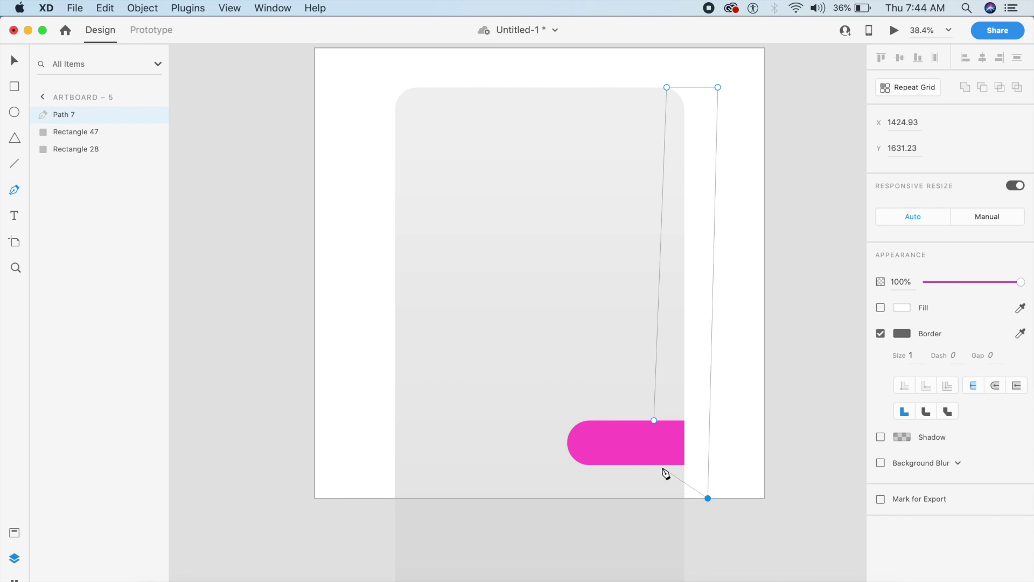
pyautogui.click(658, 462)
pyautogui.click(654, 421)
pyautogui.press('Escape')
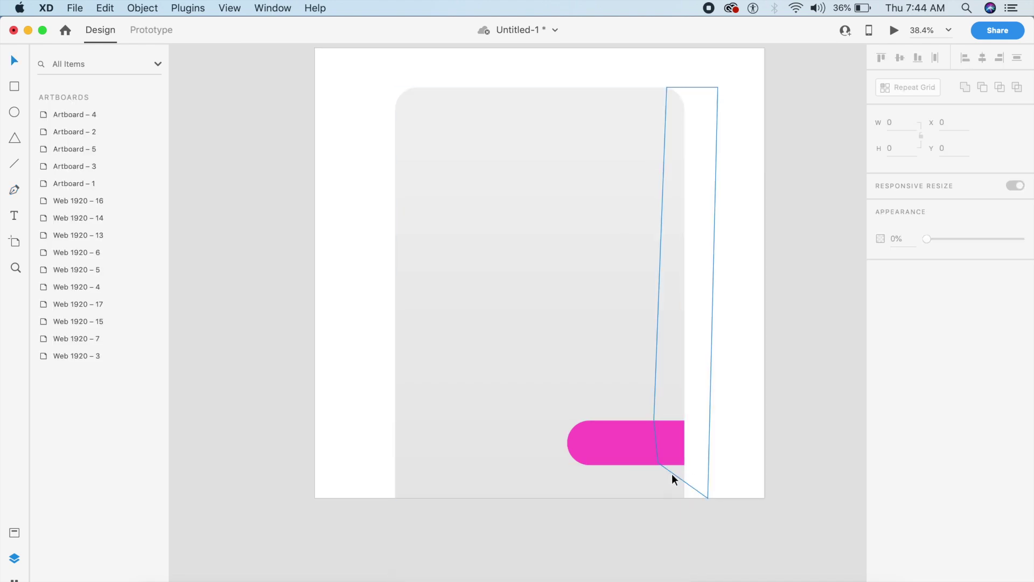
# Make the path's anchor on the pink shape's top edge a curve point, placing its lower handle at about X 1133, Y 1423.
pyautogui.click(672, 471)
pyautogui.doubleClick(654, 421)
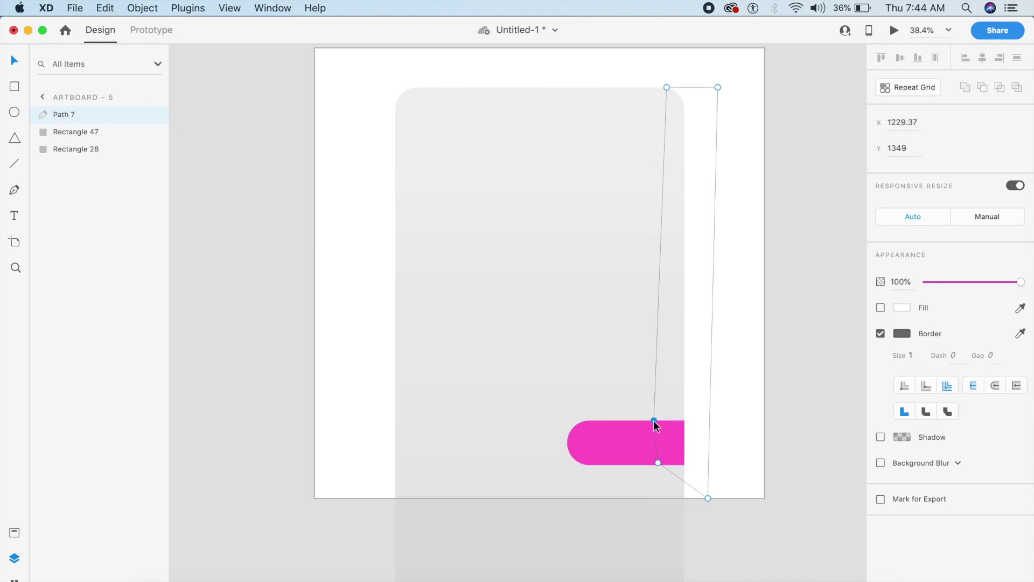
pyautogui.doubleClick(655, 419)
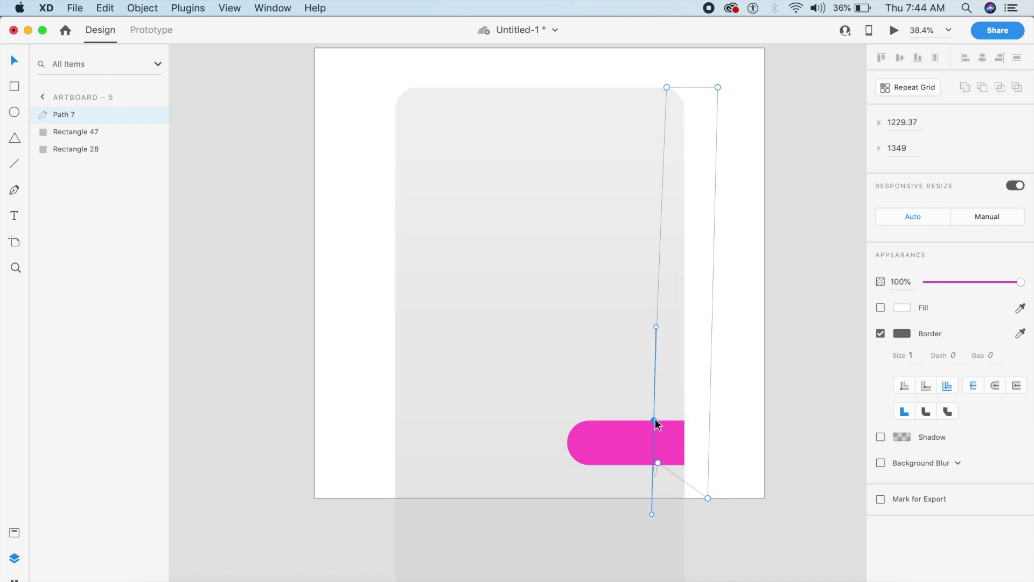
pyautogui.click(652, 514)
pyautogui.moveTo(652, 515); pyautogui.dragTo(627, 442)
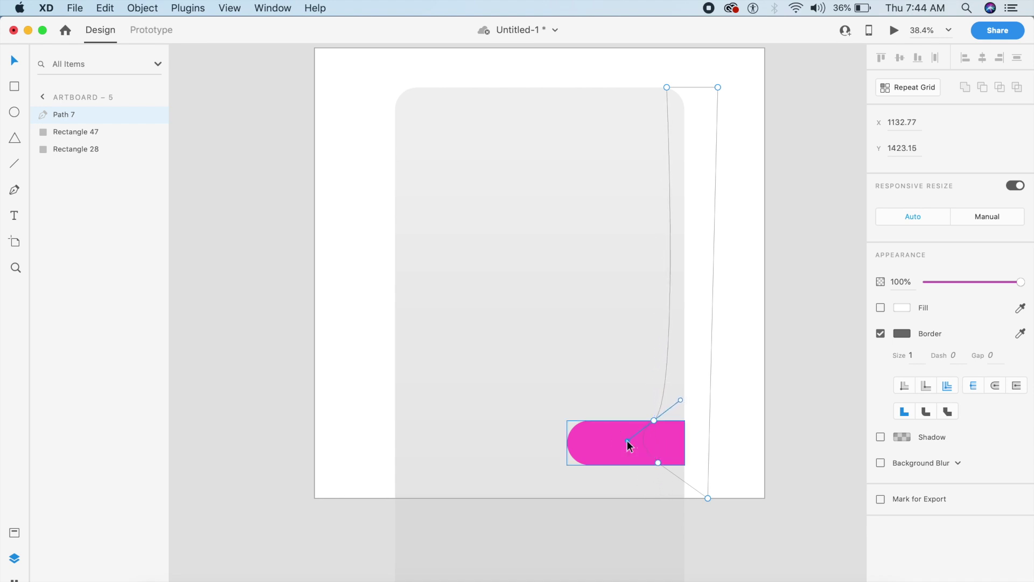
# Make the path's anchors on the pink shape's bottom edge and the panel's top edge curve points, setting the top anchor's lower handle at about X 1401, Y 509.
pyautogui.click(658, 463)
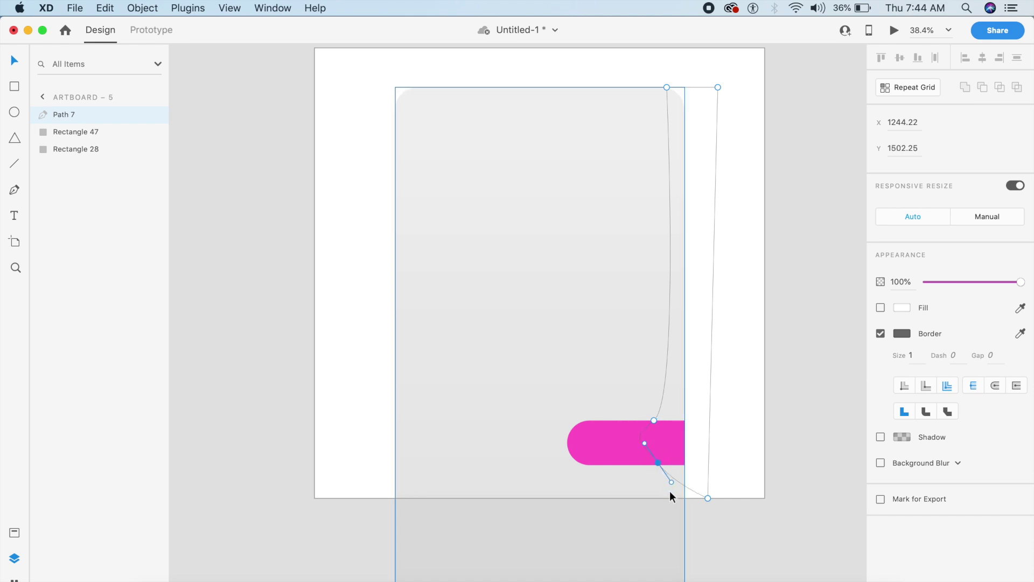
pyautogui.moveTo(671, 482); pyautogui.dragTo(676, 467)
pyautogui.doubleClick(667, 87)
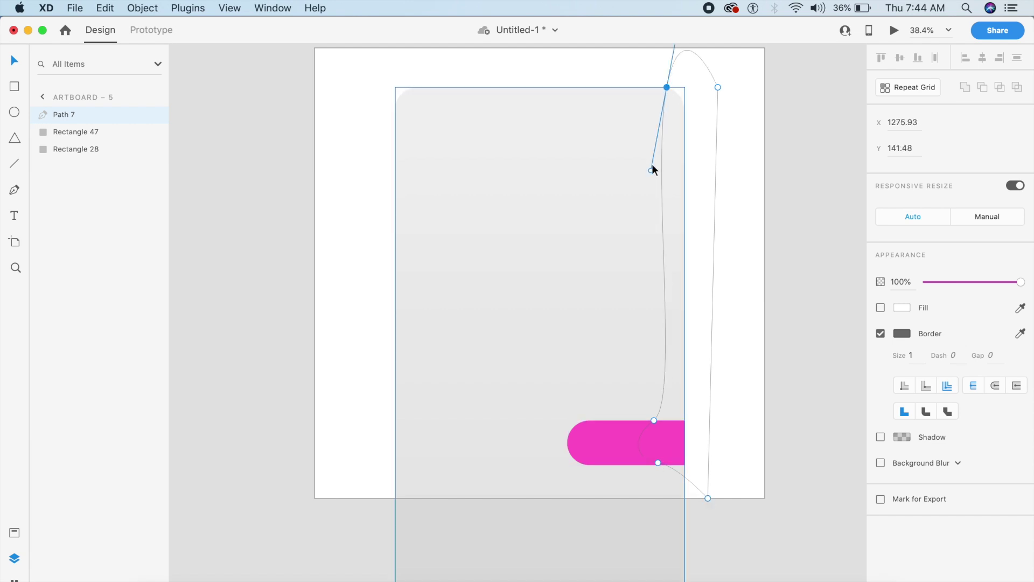
pyautogui.moveTo(651, 172); pyautogui.dragTo(701, 189)
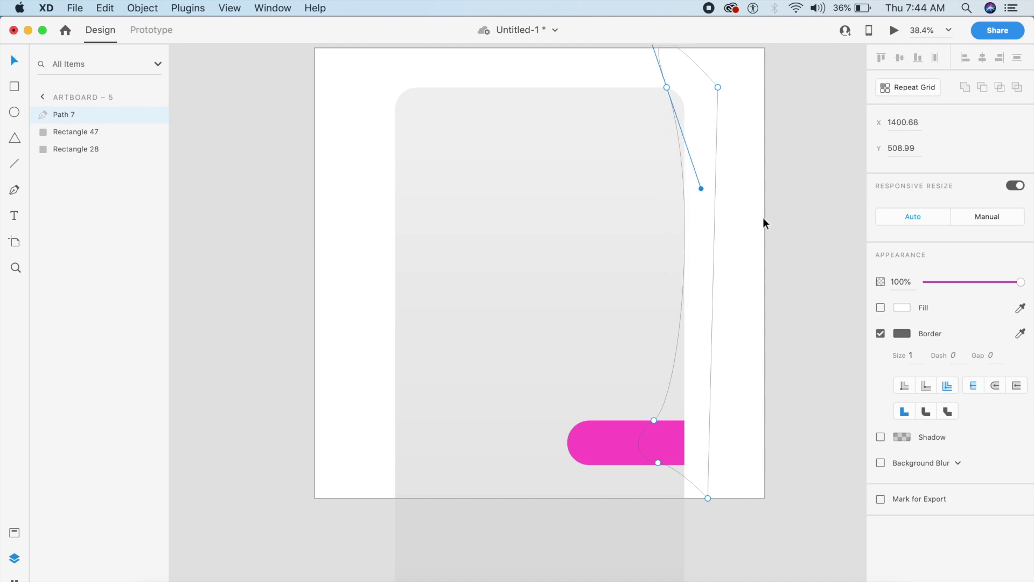
pyautogui.press('Escape')
# Remove the path's border, fill it with the pink sampled from the tab, and move the path one layer behind the pink rectangle.
pyautogui.click(715, 188)
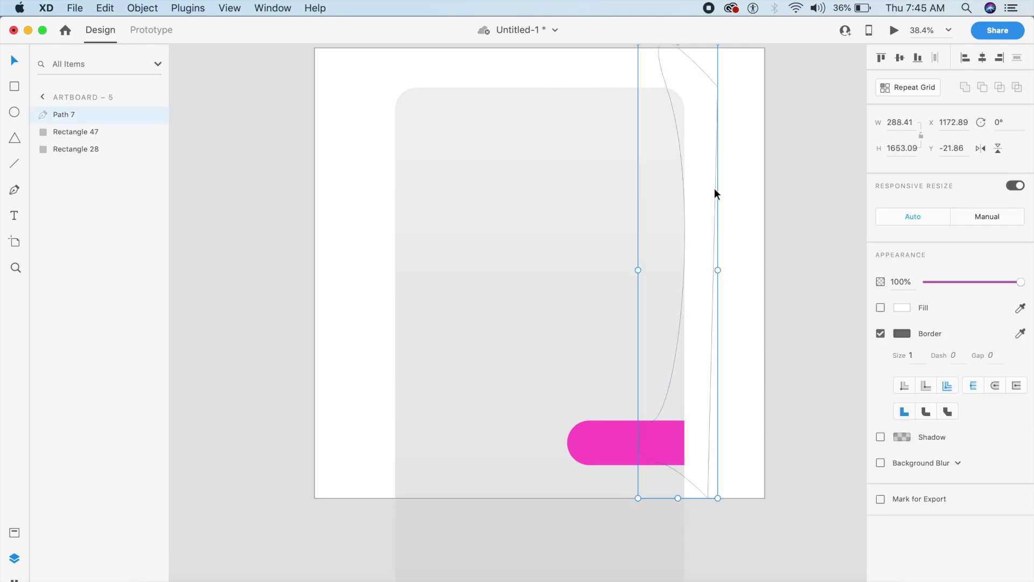
pyautogui.click(879, 333)
pyautogui.click(881, 307)
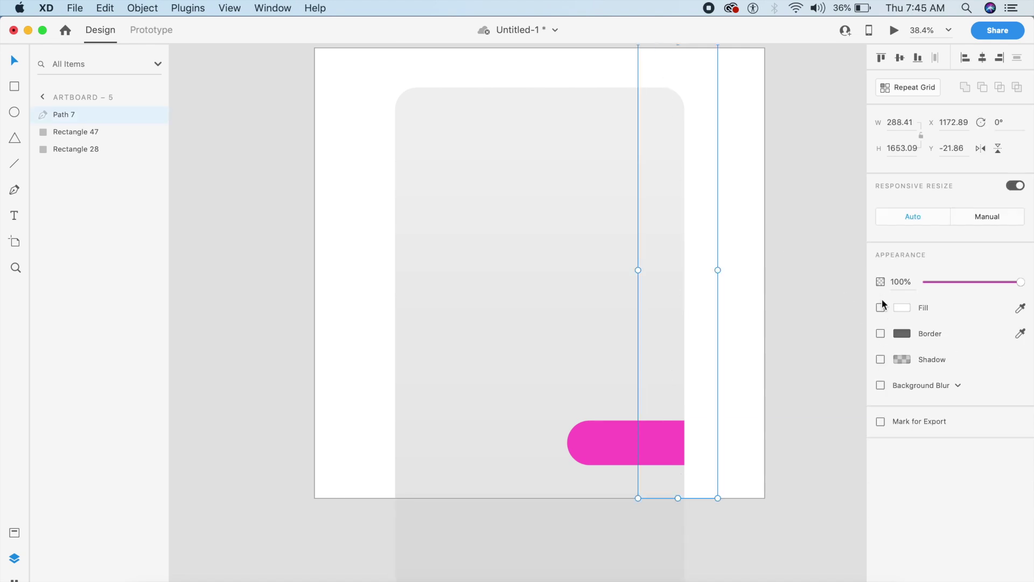
pyautogui.click(1020, 308)
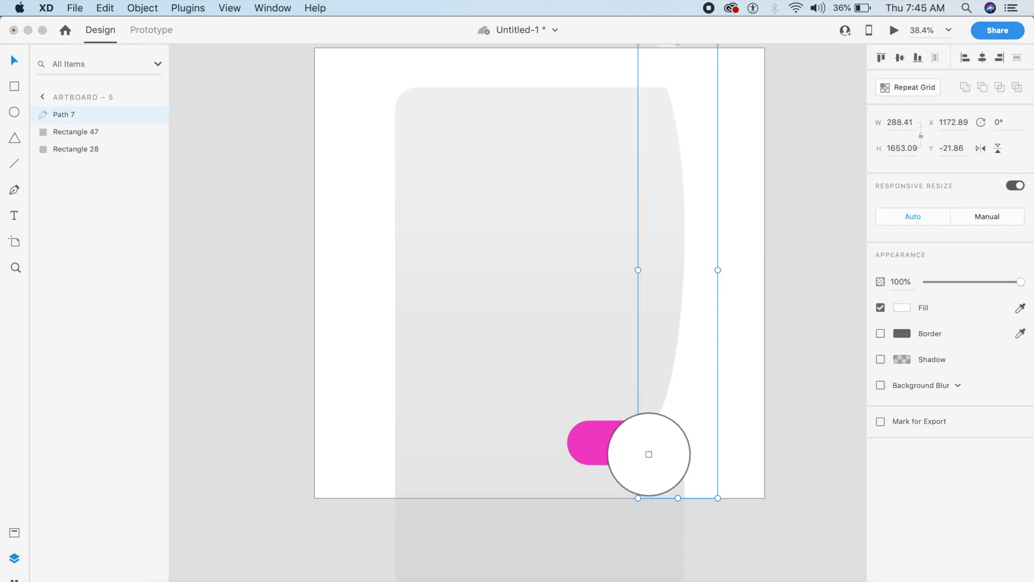
pyautogui.click(600, 447)
pyautogui.click(731, 442)
pyautogui.click(685, 438)
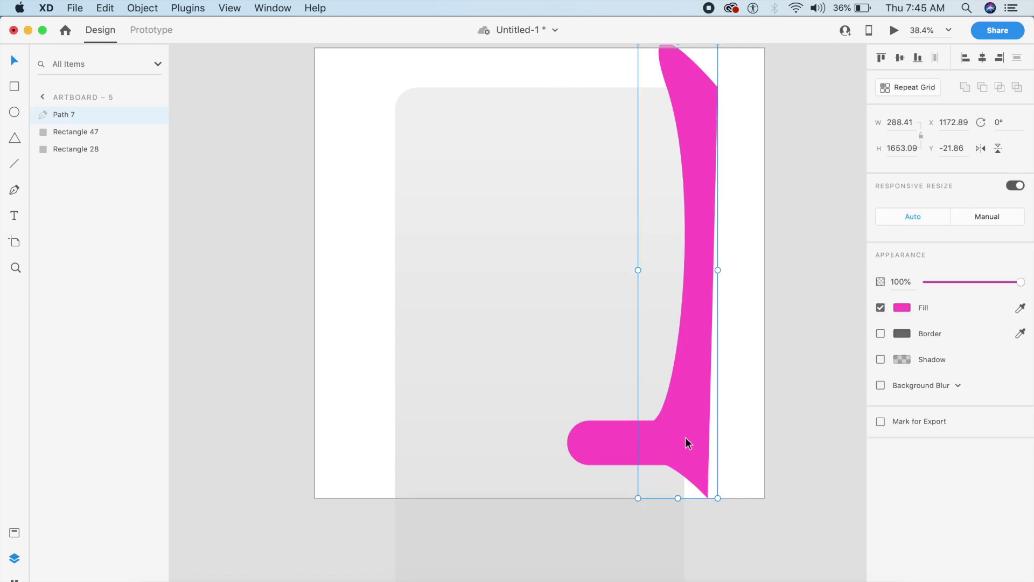
pyautogui.press('super+bracketleft')
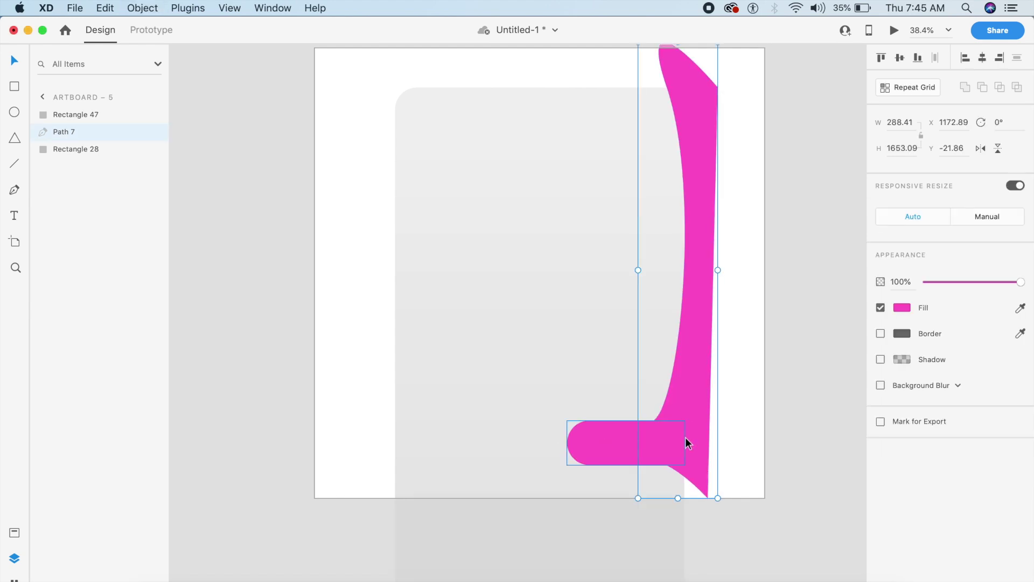
pyautogui.click(744, 437)
# Duplicate the grey panel above the other layers and use the copy to mask the pink path.
pyautogui.click(558, 323)
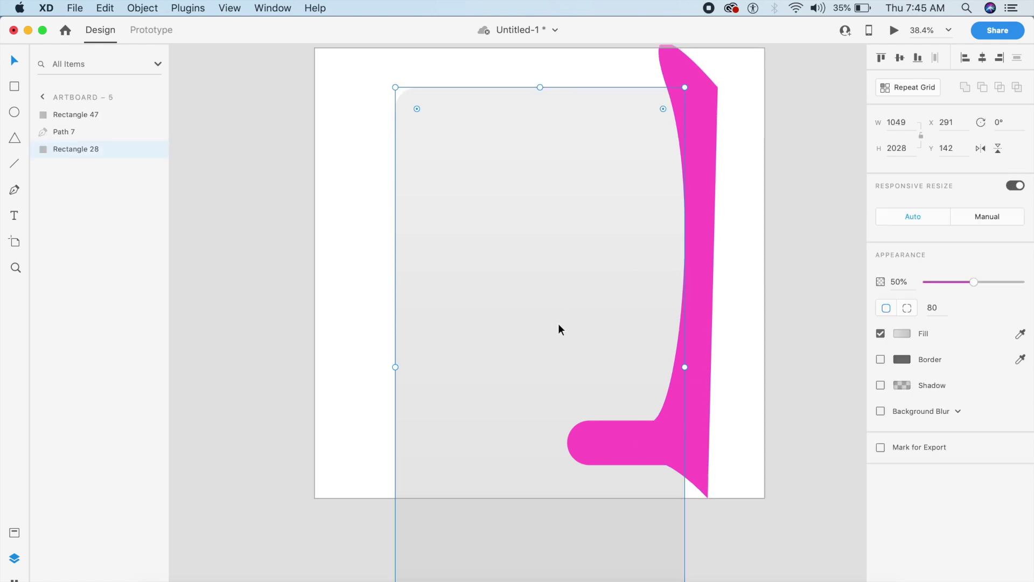
pyautogui.press('super+shift+bracketright')
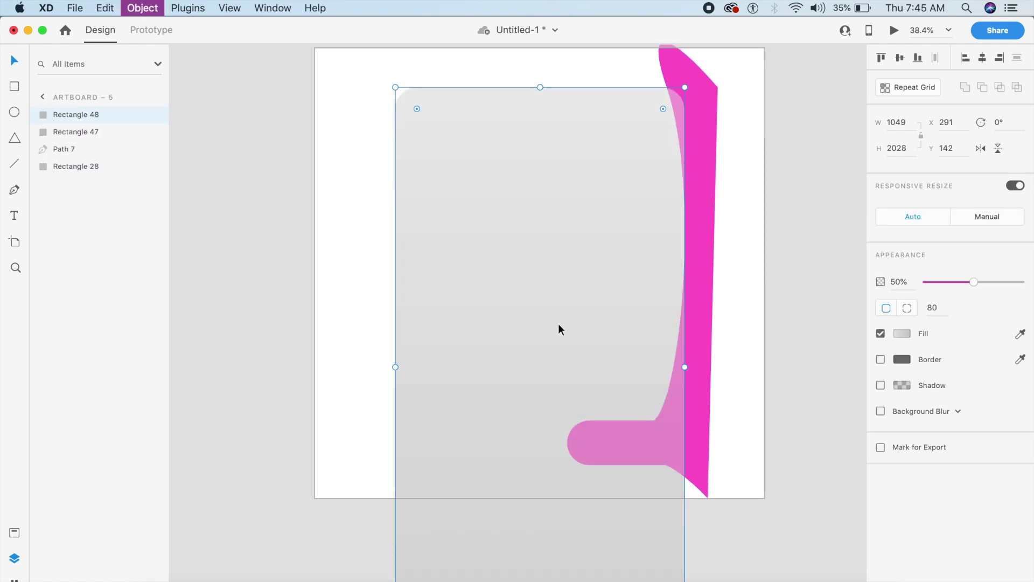
pyautogui.keyDown('shift'); pyautogui.click(700, 359); pyautogui.keyUp('shift')
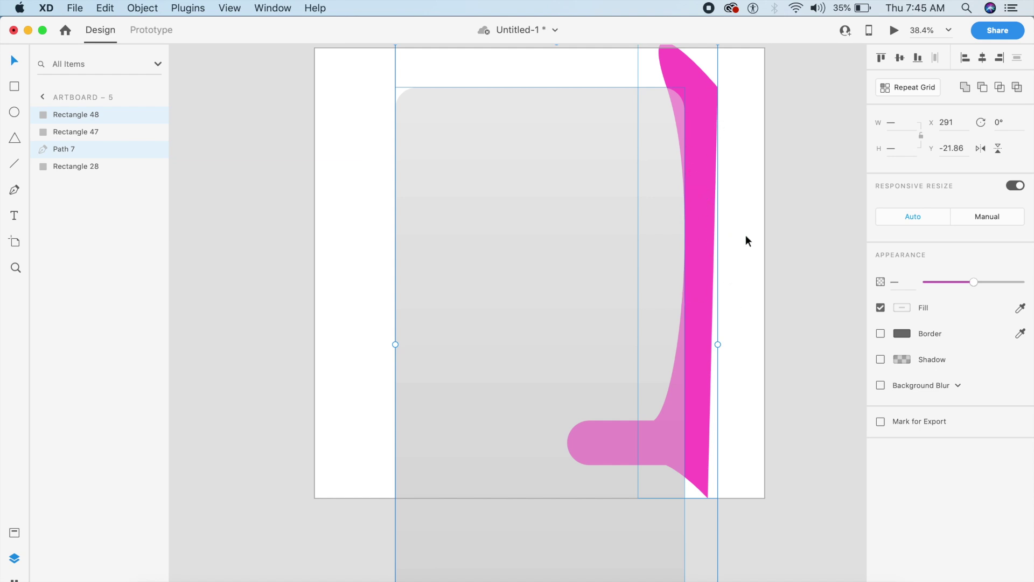
pyautogui.press('super+shift+m')
# Shift the masked path's two tab anchors and its panel-top anchor rightward until the curve lies outside the panel's visible area.
pyautogui.click(725, 275)
pyautogui.click(677, 399)
pyautogui.doubleClick(677, 399)
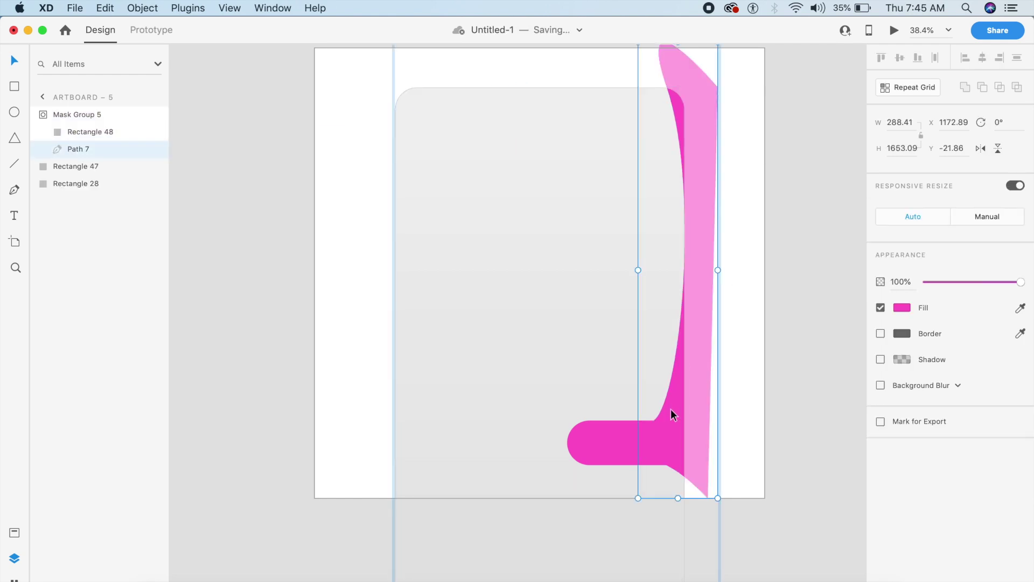
pyautogui.doubleClick(661, 425)
pyautogui.click(654, 421)
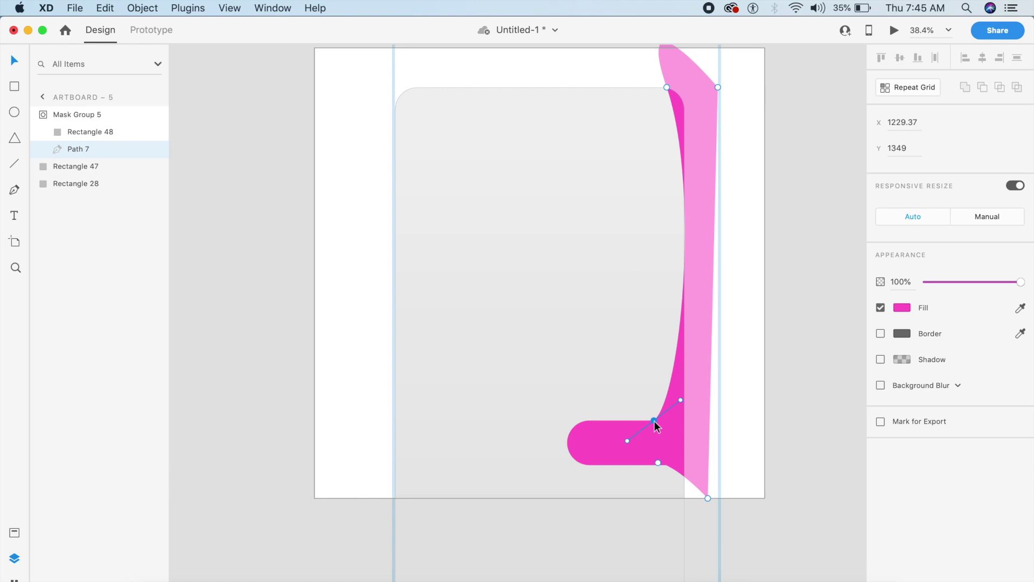
pyautogui.keyDown('shift'); pyautogui.click(658, 461); pyautogui.keyUp('shift')
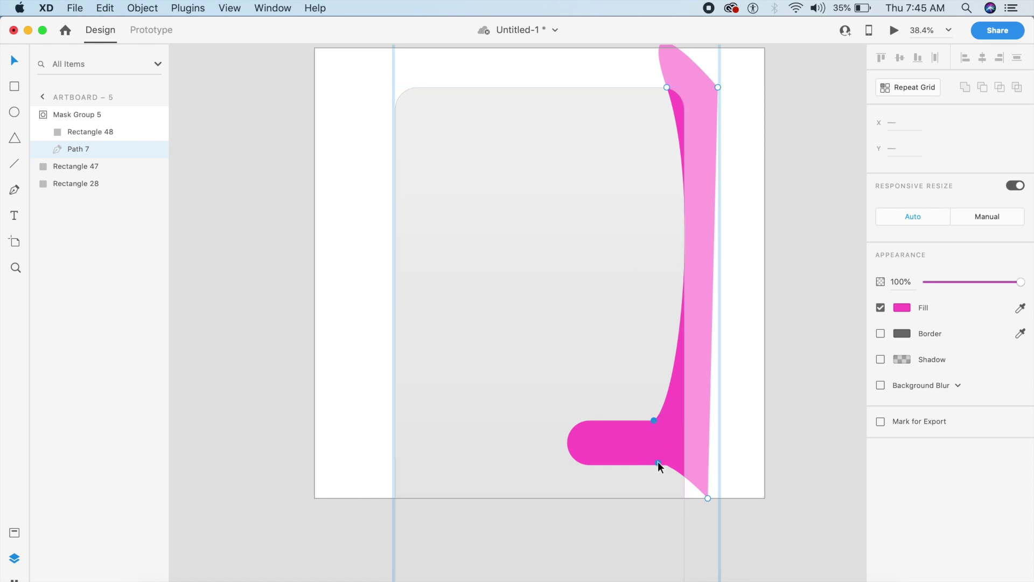
pyautogui.keyDown('shift'); pyautogui.click(668, 89); pyautogui.keyUp('shift')
pyautogui.moveTo(669, 91); pyautogui.dragTo(698, 92)
pyautogui.click(840, 464)
# Duplicate Artboard – 5 and slide the pink tab on the copy leftward to X 673.
pyautogui.click(737, 401)
pyautogui.press('super+d')
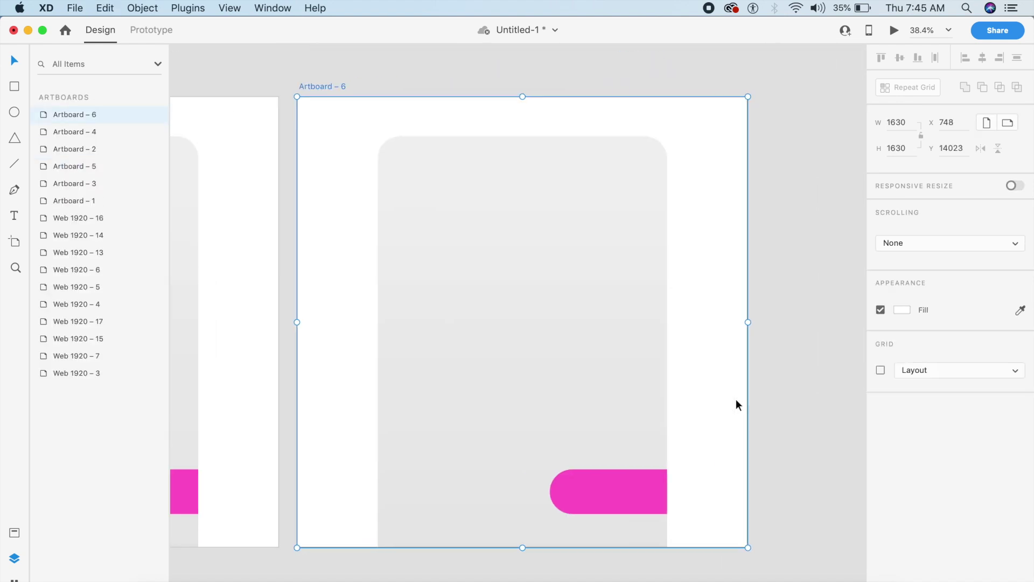
pyautogui.click(629, 500)
pyautogui.moveTo(629, 500); pyautogui.dragTo(565, 497)
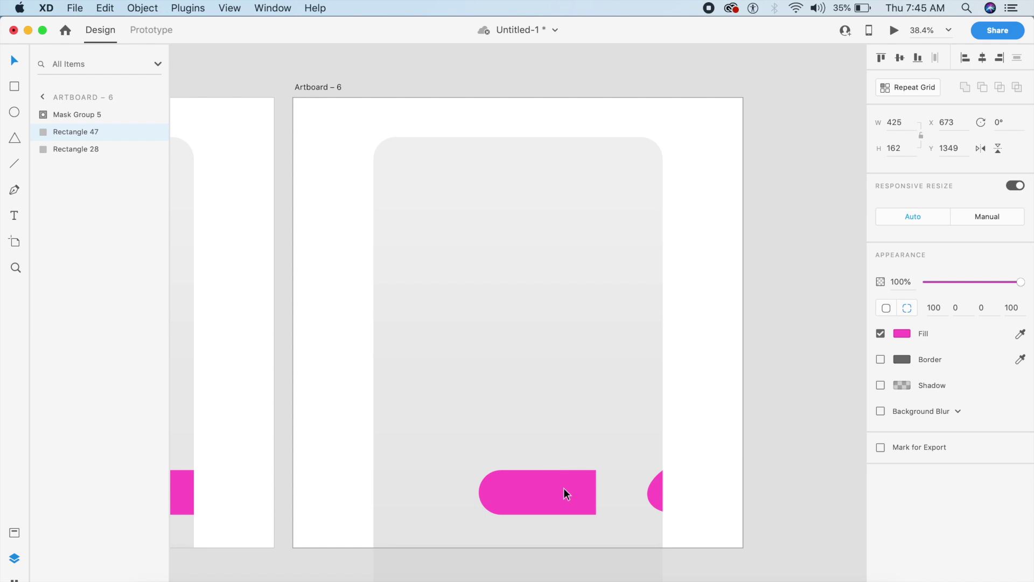
# On Artboard – 6, move the masked path's two tab anchors to the tab's right end and its panel-top anchor to about X 1276, Y 141.
pyautogui.doubleClick(661, 497)
pyautogui.click(655, 501)
pyautogui.doubleClick(656, 501)
pyautogui.click(666, 469)
pyautogui.keyDown('shift'); pyautogui.click(667, 512); pyautogui.keyUp('shift')
pyautogui.moveTo(665, 474); pyautogui.dragTo(590, 473)
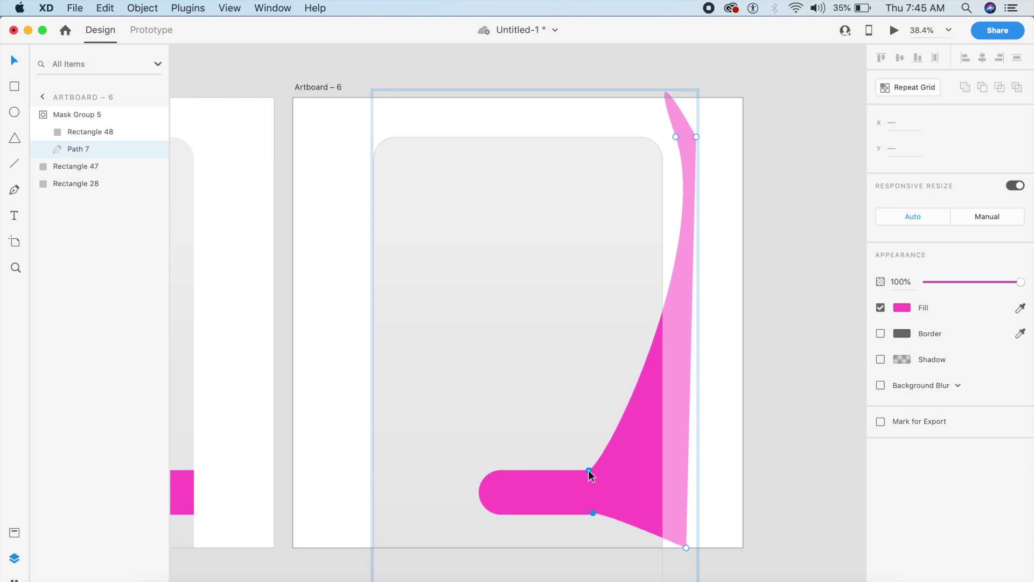
pyautogui.moveTo(676, 138); pyautogui.dragTo(645, 137)
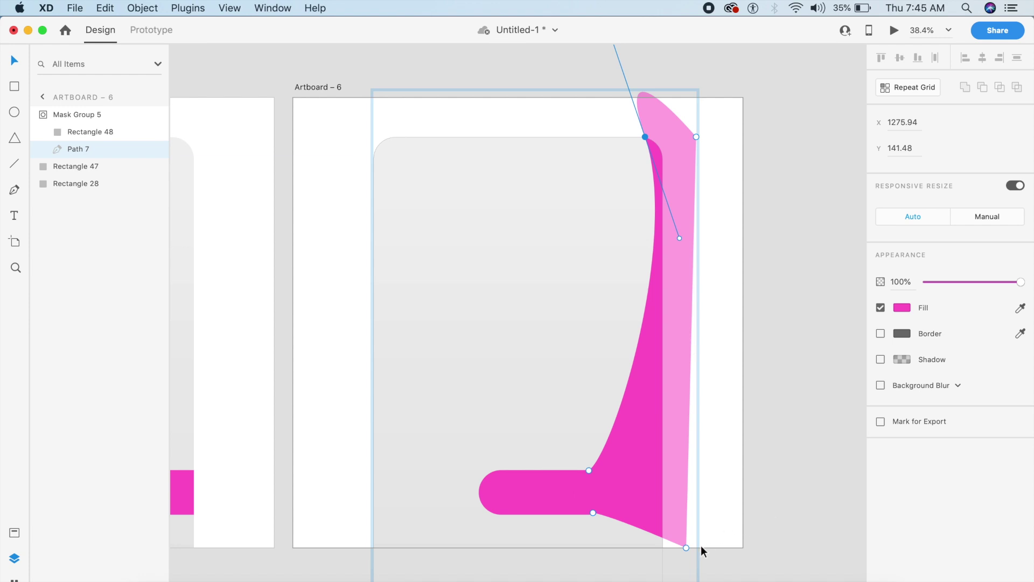
# Nudge the whole masked path on Artboard – 6 to about X 1021, Y -12.
pyautogui.click(720, 524)
pyautogui.click(583, 505)
pyautogui.moveTo(588, 507); pyautogui.dragTo(593, 511)
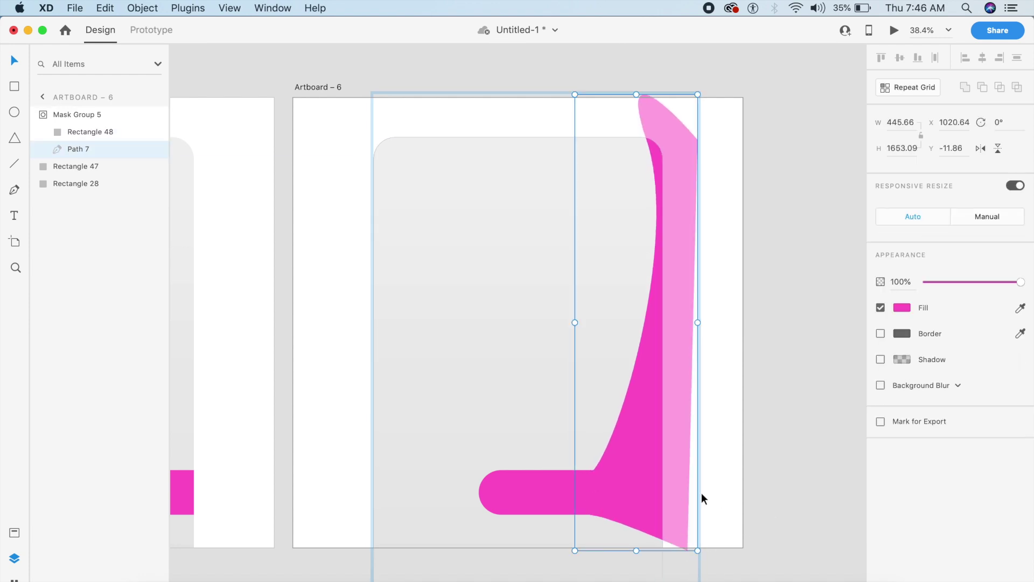
pyautogui.click(721, 492)
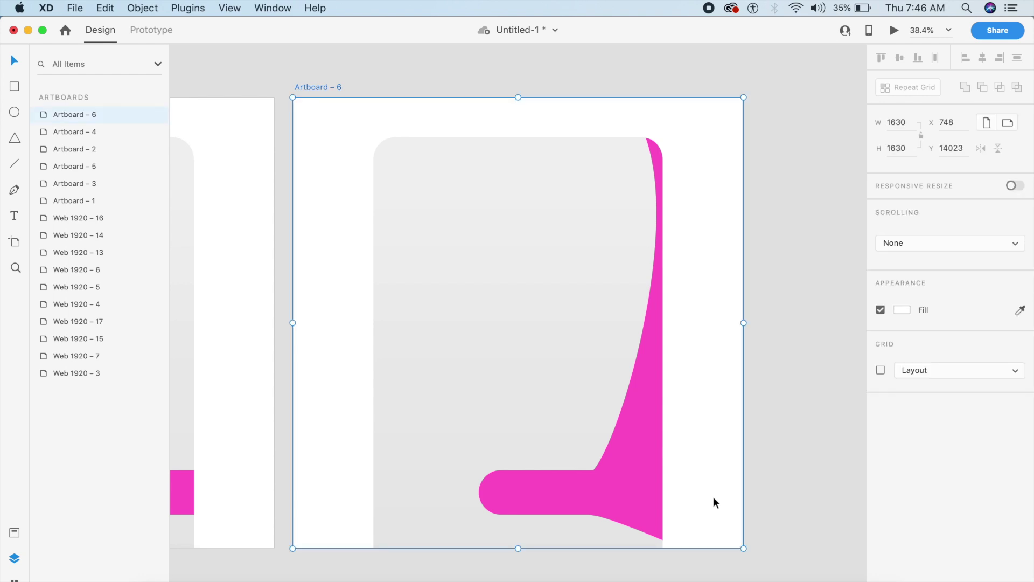
# Duplicate Artboard – 6 and slide the pink tab on the copy leftward to X 390.
pyautogui.press('super+d')
pyautogui.click(653, 466)
pyautogui.doubleClick(653, 466)
pyautogui.click(542, 493)
pyautogui.moveTo(545, 495); pyautogui.dragTo(468, 491)
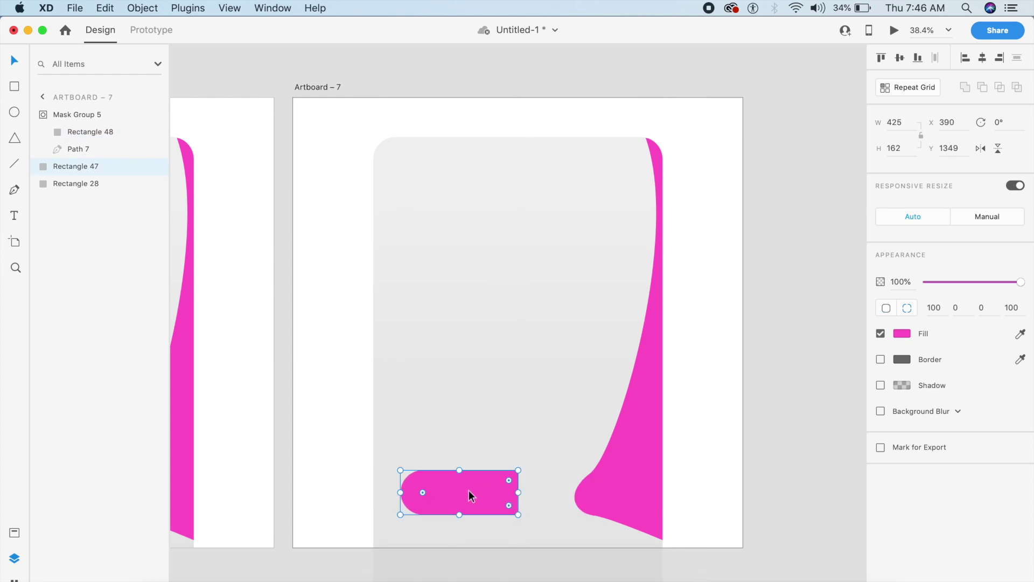
# On Artboard – 7, move the masked path's two tab anchors together leftward to meet the right end of the shifted pink tab.
pyautogui.doubleClick(598, 496)
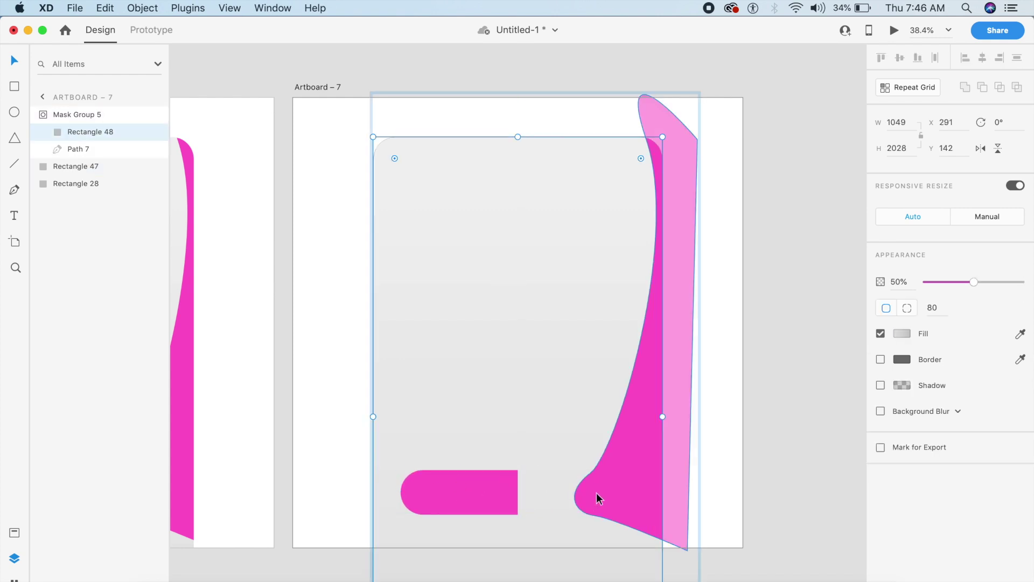
pyautogui.doubleClick(603, 495)
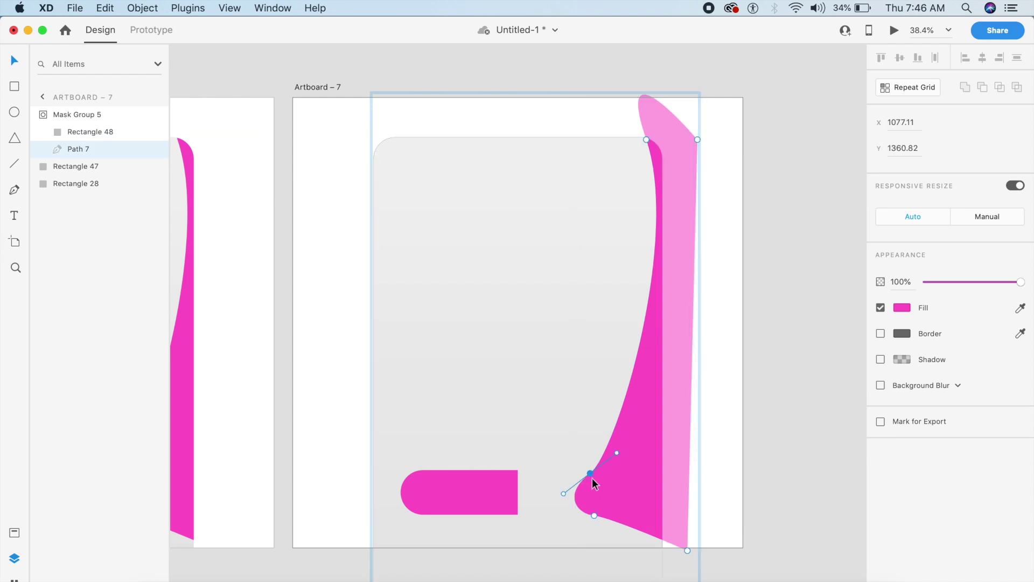
pyautogui.keyDown('shift'); pyautogui.click(594, 513); pyautogui.keyUp('shift')
pyautogui.moveTo(588, 476); pyautogui.dragTo(449, 472)
# Move the masked path's panel-top anchor to about X 428, Y 118, and add a lower-edge anchor at about X 609, Y 1641.
pyautogui.moveTo(646, 139); pyautogui.dragTo(411, 133)
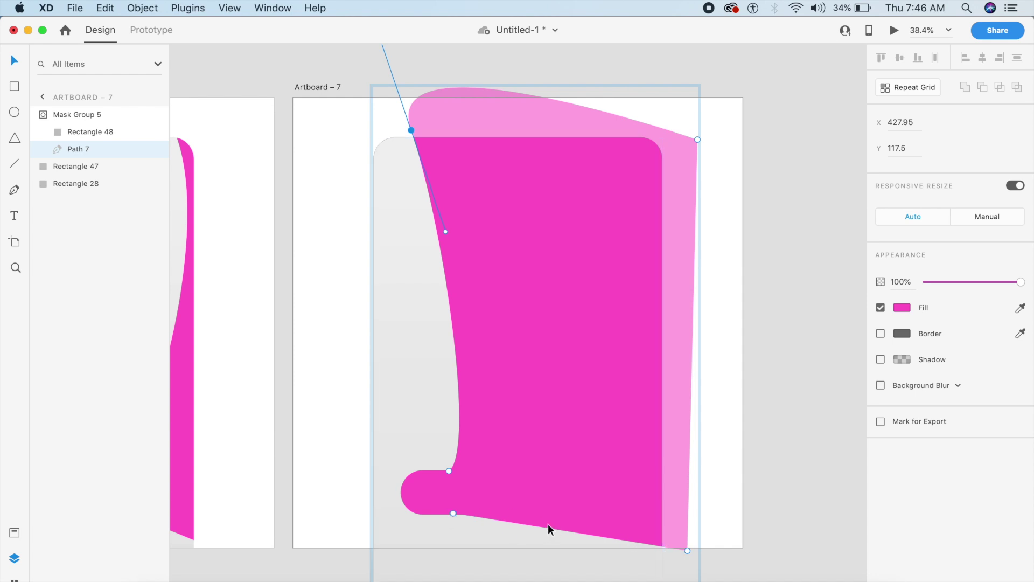
pyautogui.moveTo(478, 518); pyautogui.dragTo(461, 551)
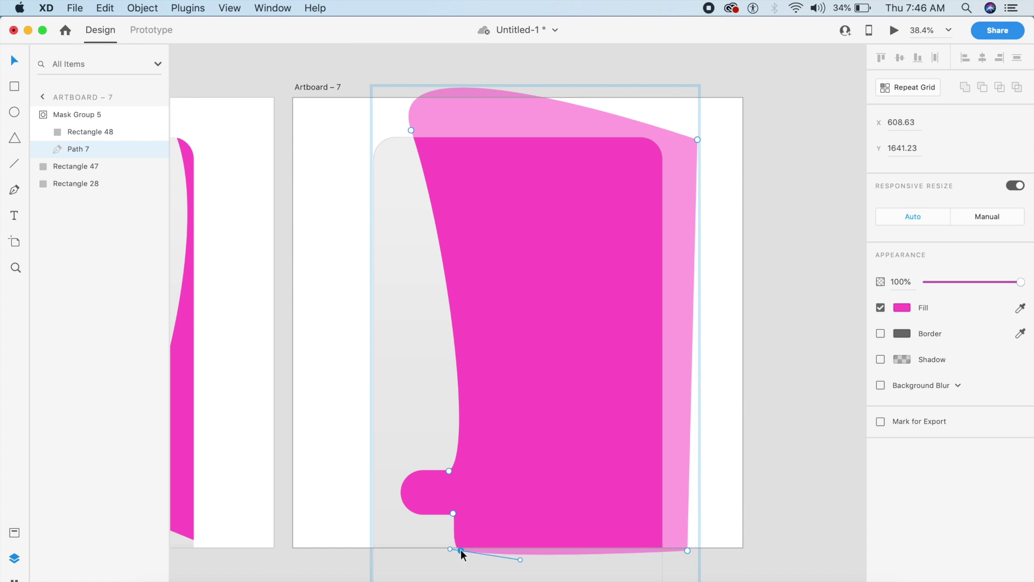
pyautogui.click(719, 461)
# In Prototype mode, link the pink tab on Artboard – 5 to Artboard – 6 with a Drag trigger, Auto-Animate and Ease In-Out easing.
pyautogui.hscroll(-3, 718, 457)
pyautogui.scroll(-2, 718, 458)
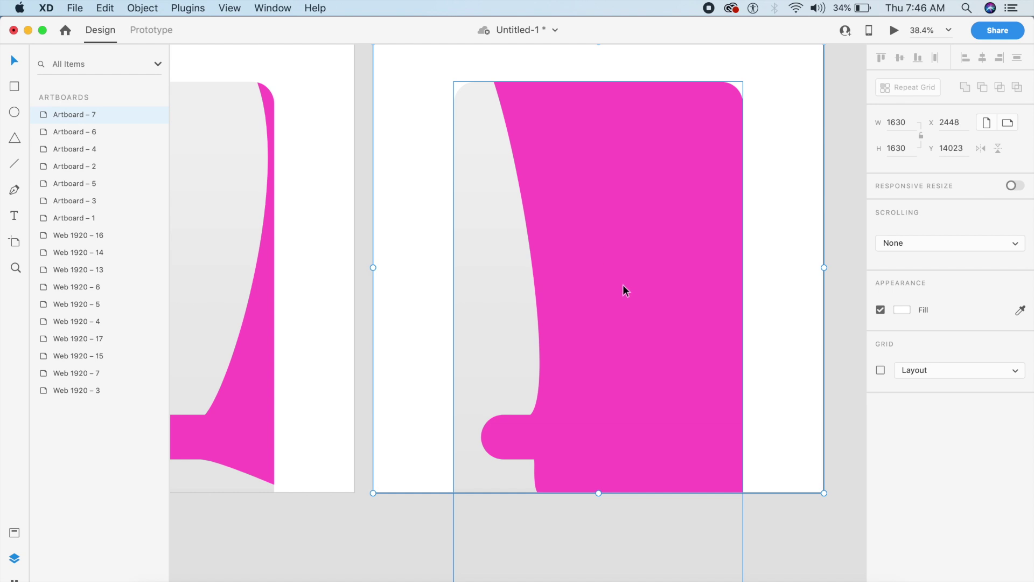
pyautogui.scroll(-5, 639, 374)
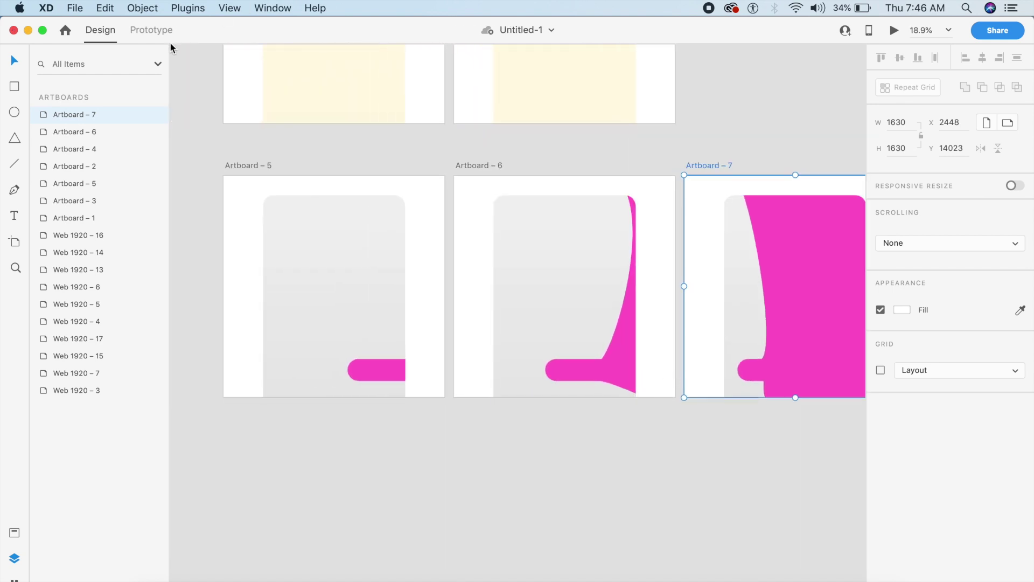
pyautogui.click(151, 29)
pyautogui.click(398, 369)
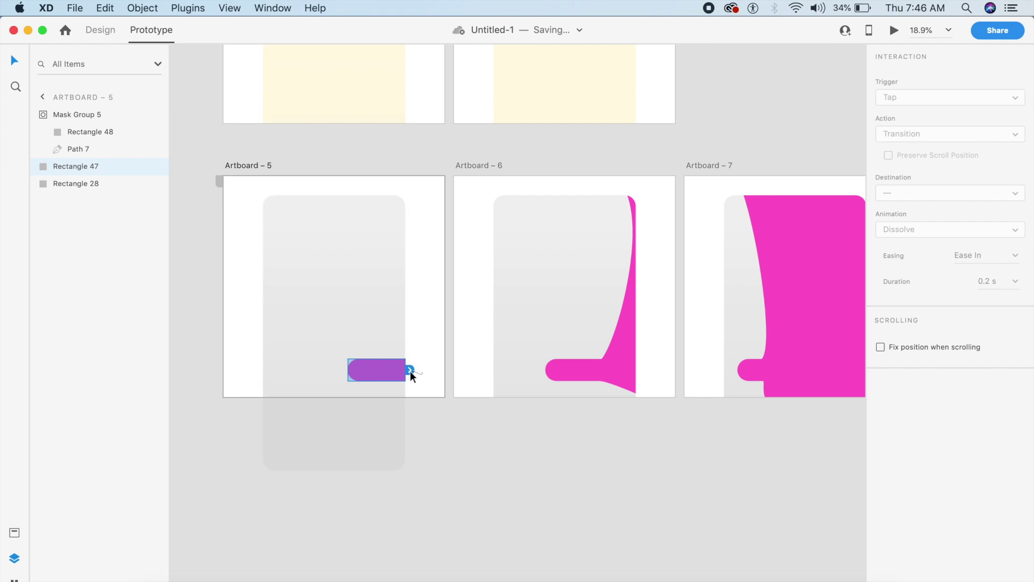
pyautogui.moveTo(410, 370); pyautogui.dragTo(569, 323)
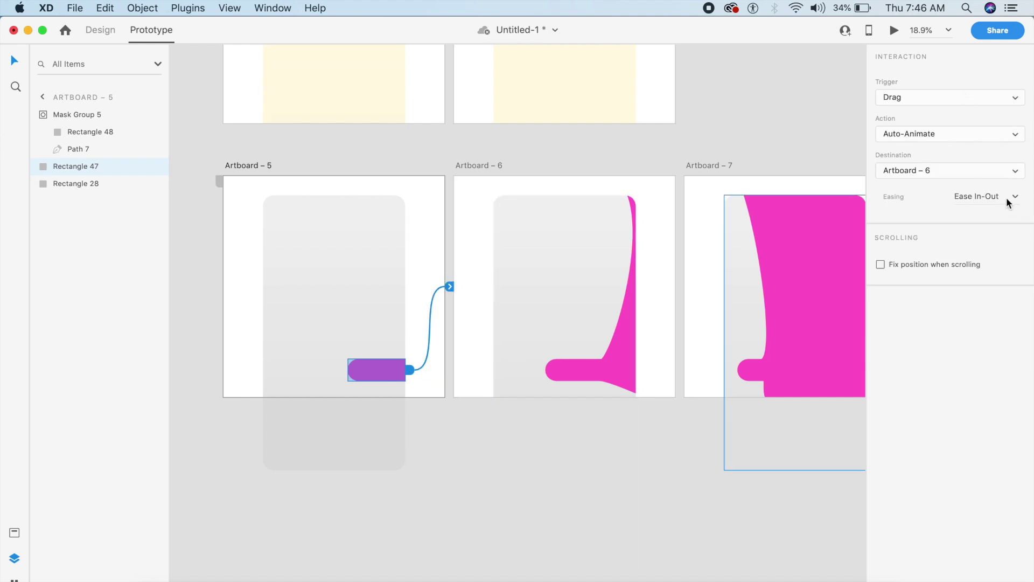
pyautogui.click(646, 186)
# Link Artboard – 6 to Artboard – 7 with a Time trigger, 0 s delay, Auto-Animate and Ease In-Out, and choose the transition's duration.
pyautogui.click(492, 166)
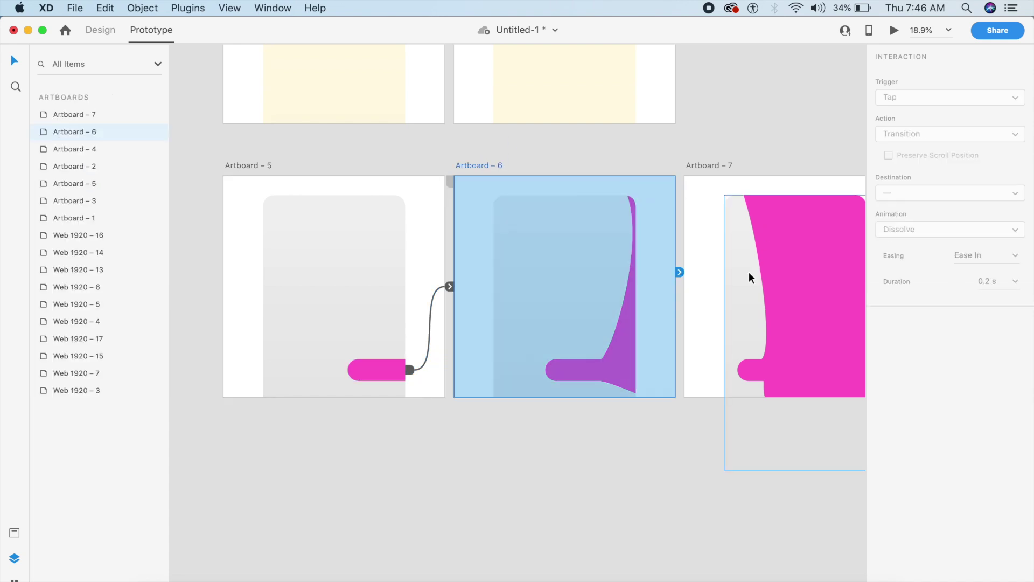
pyautogui.moveTo(679, 273); pyautogui.dragTo(770, 237)
pyautogui.click(942, 95)
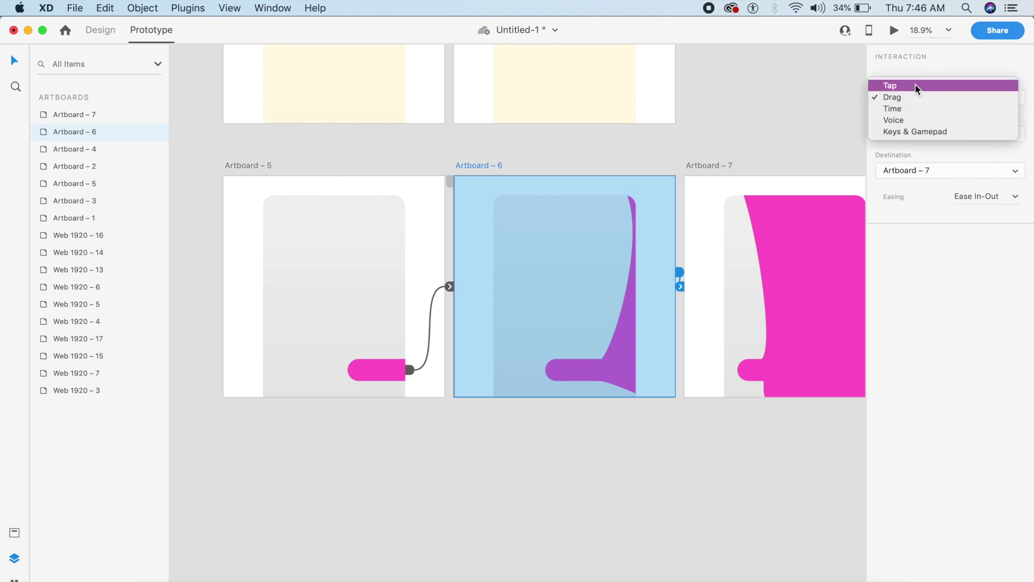
pyautogui.click(914, 108)
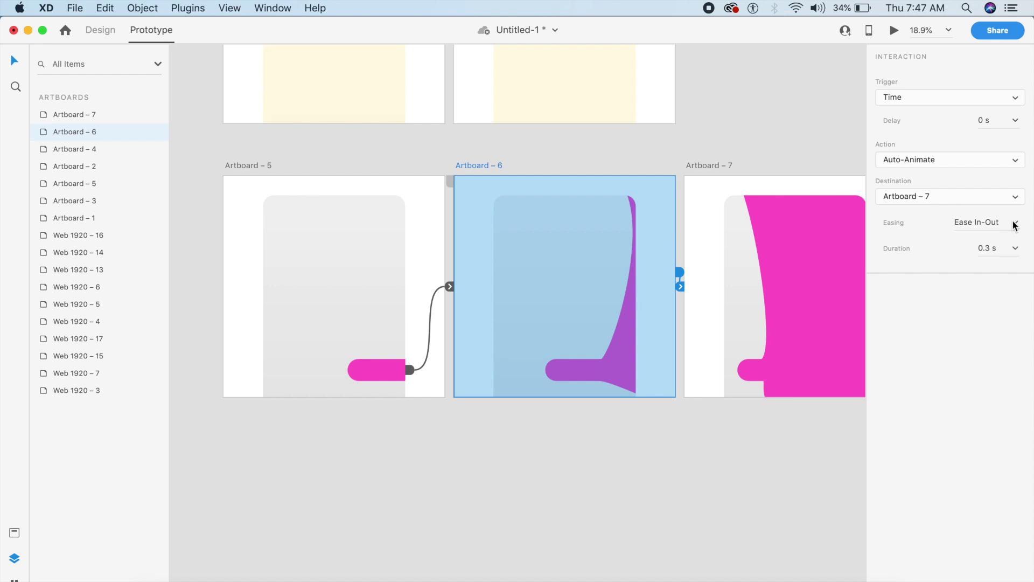
pyautogui.click(1015, 249)
pyautogui.click(1003, 290)
# Preview the prototype from Artboard – 5, slide the pink tab leftward to play the transition, and close the preview.
pyautogui.click(248, 240)
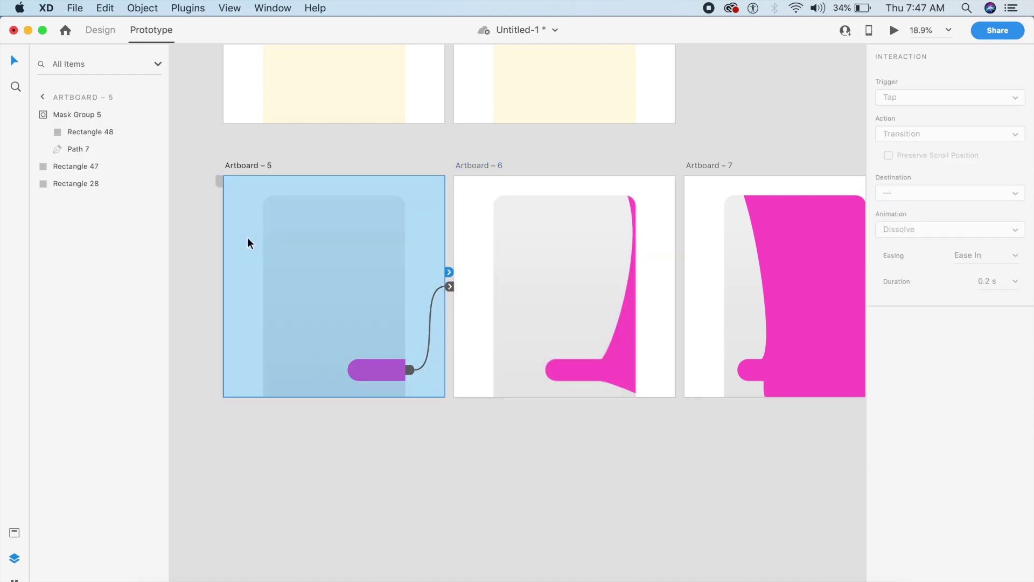
pyautogui.click(893, 31)
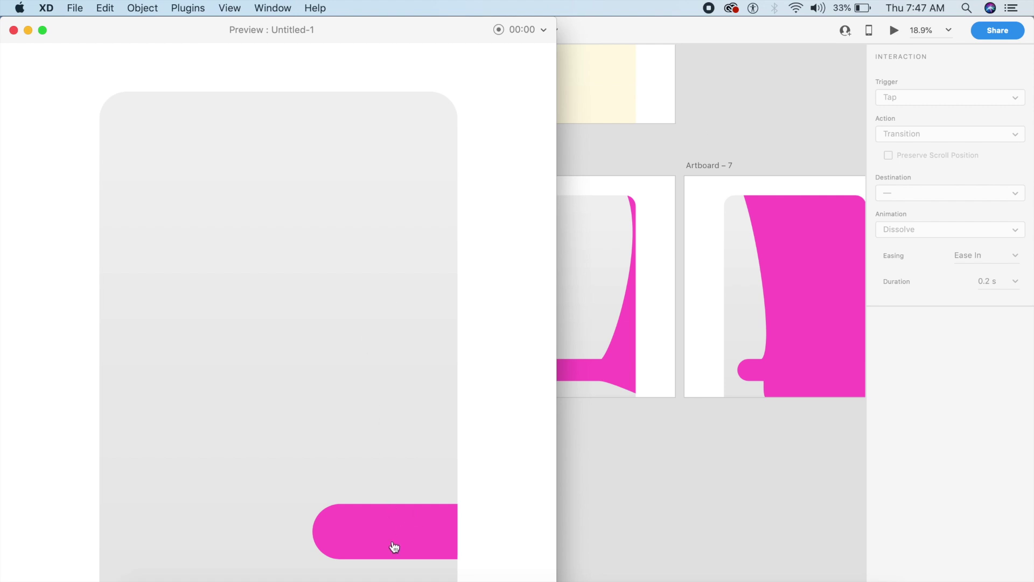
pyautogui.moveTo(394, 547); pyautogui.dragTo(274, 533)
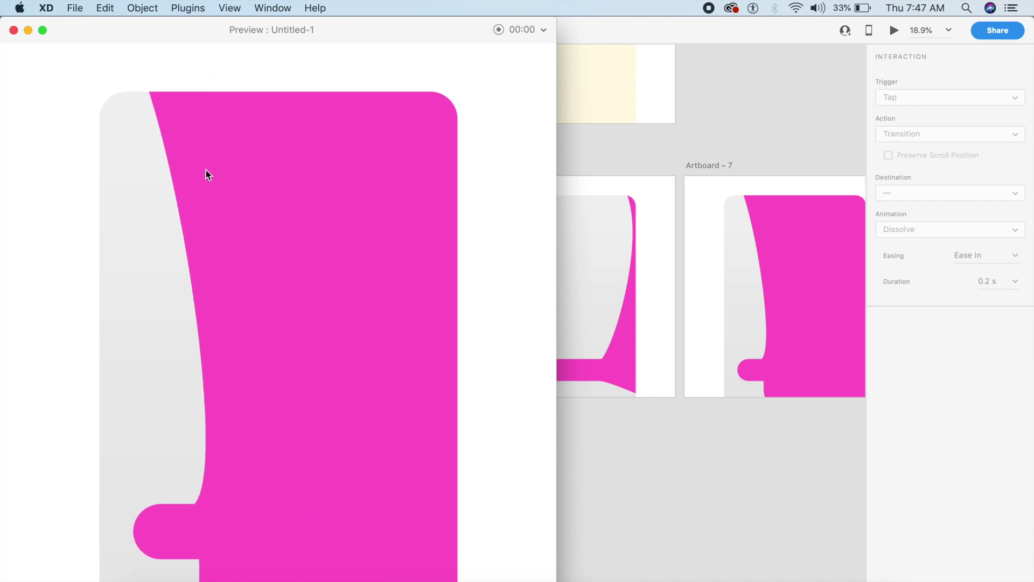
pyautogui.click(14, 30)
pyautogui.click(489, 131)
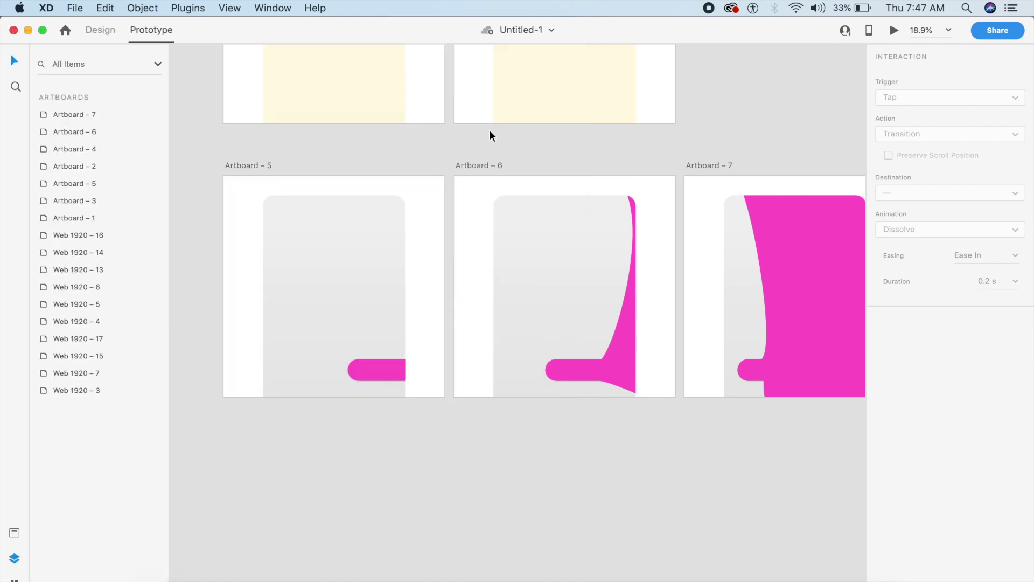